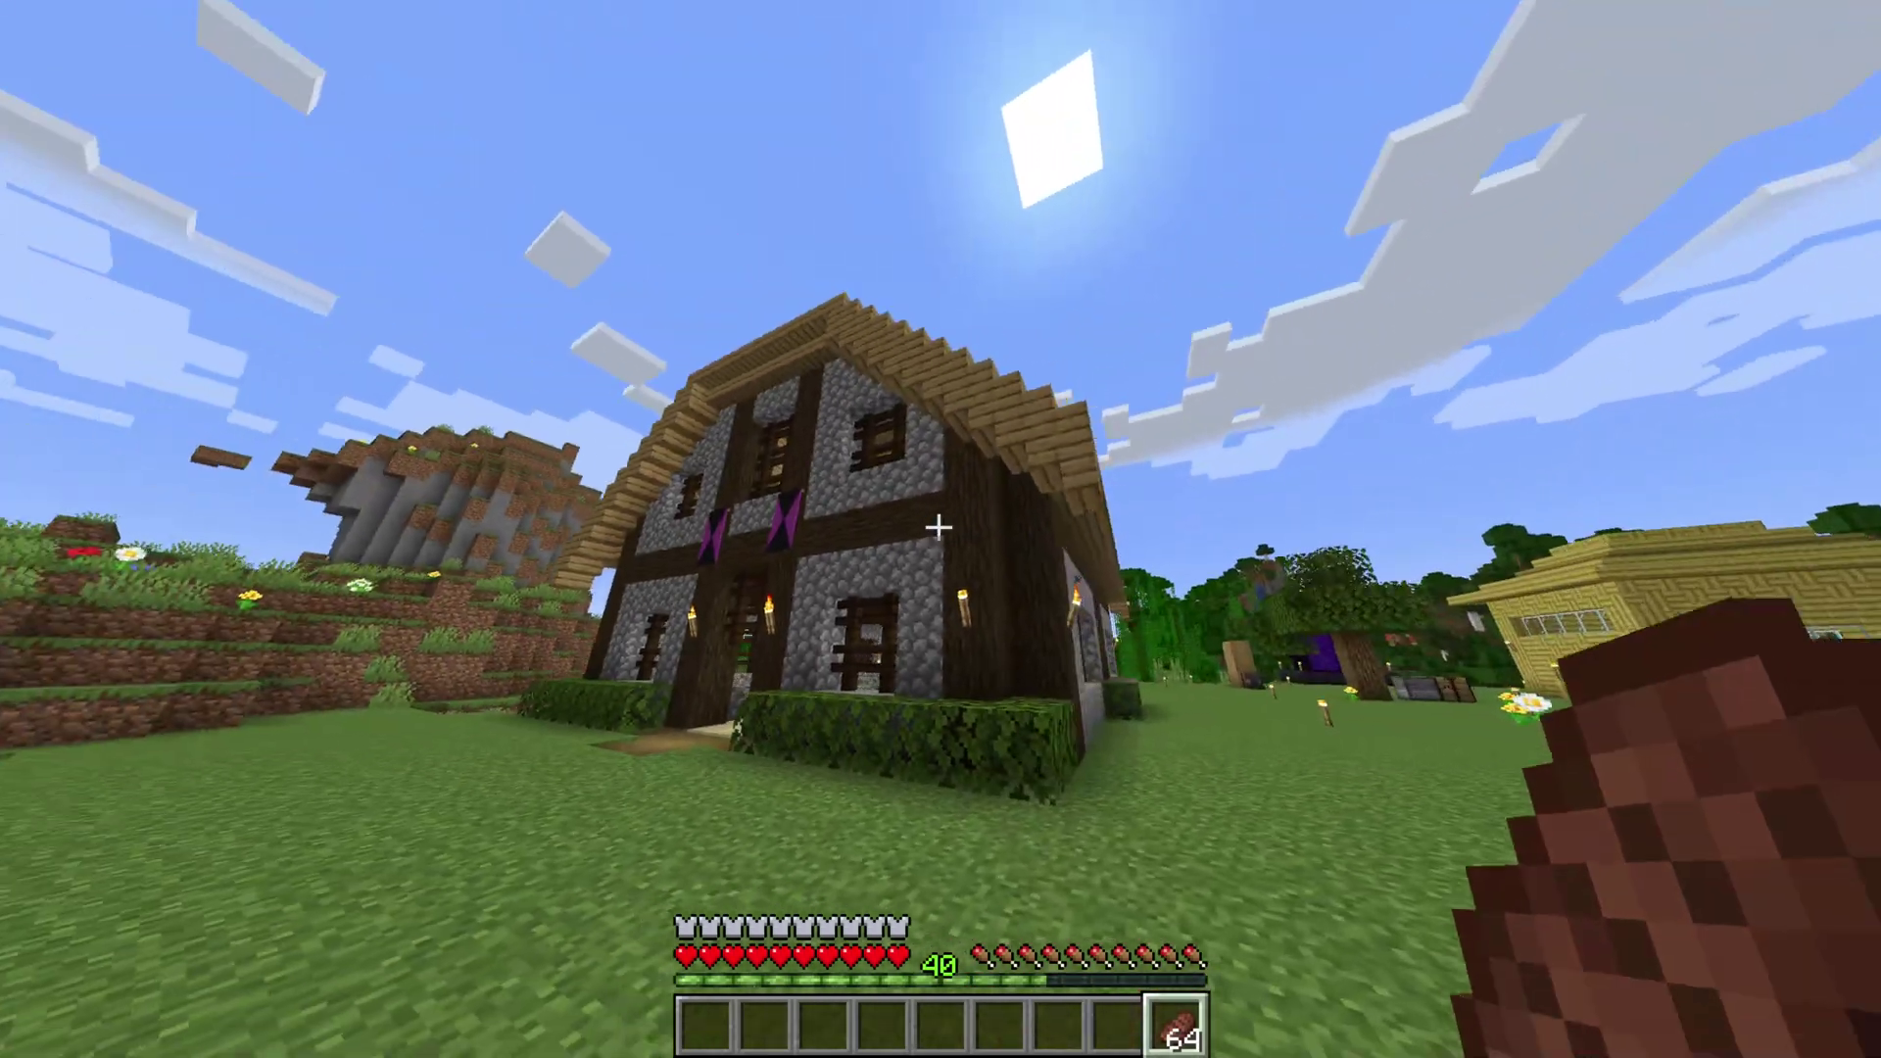
pyautogui.press('w')
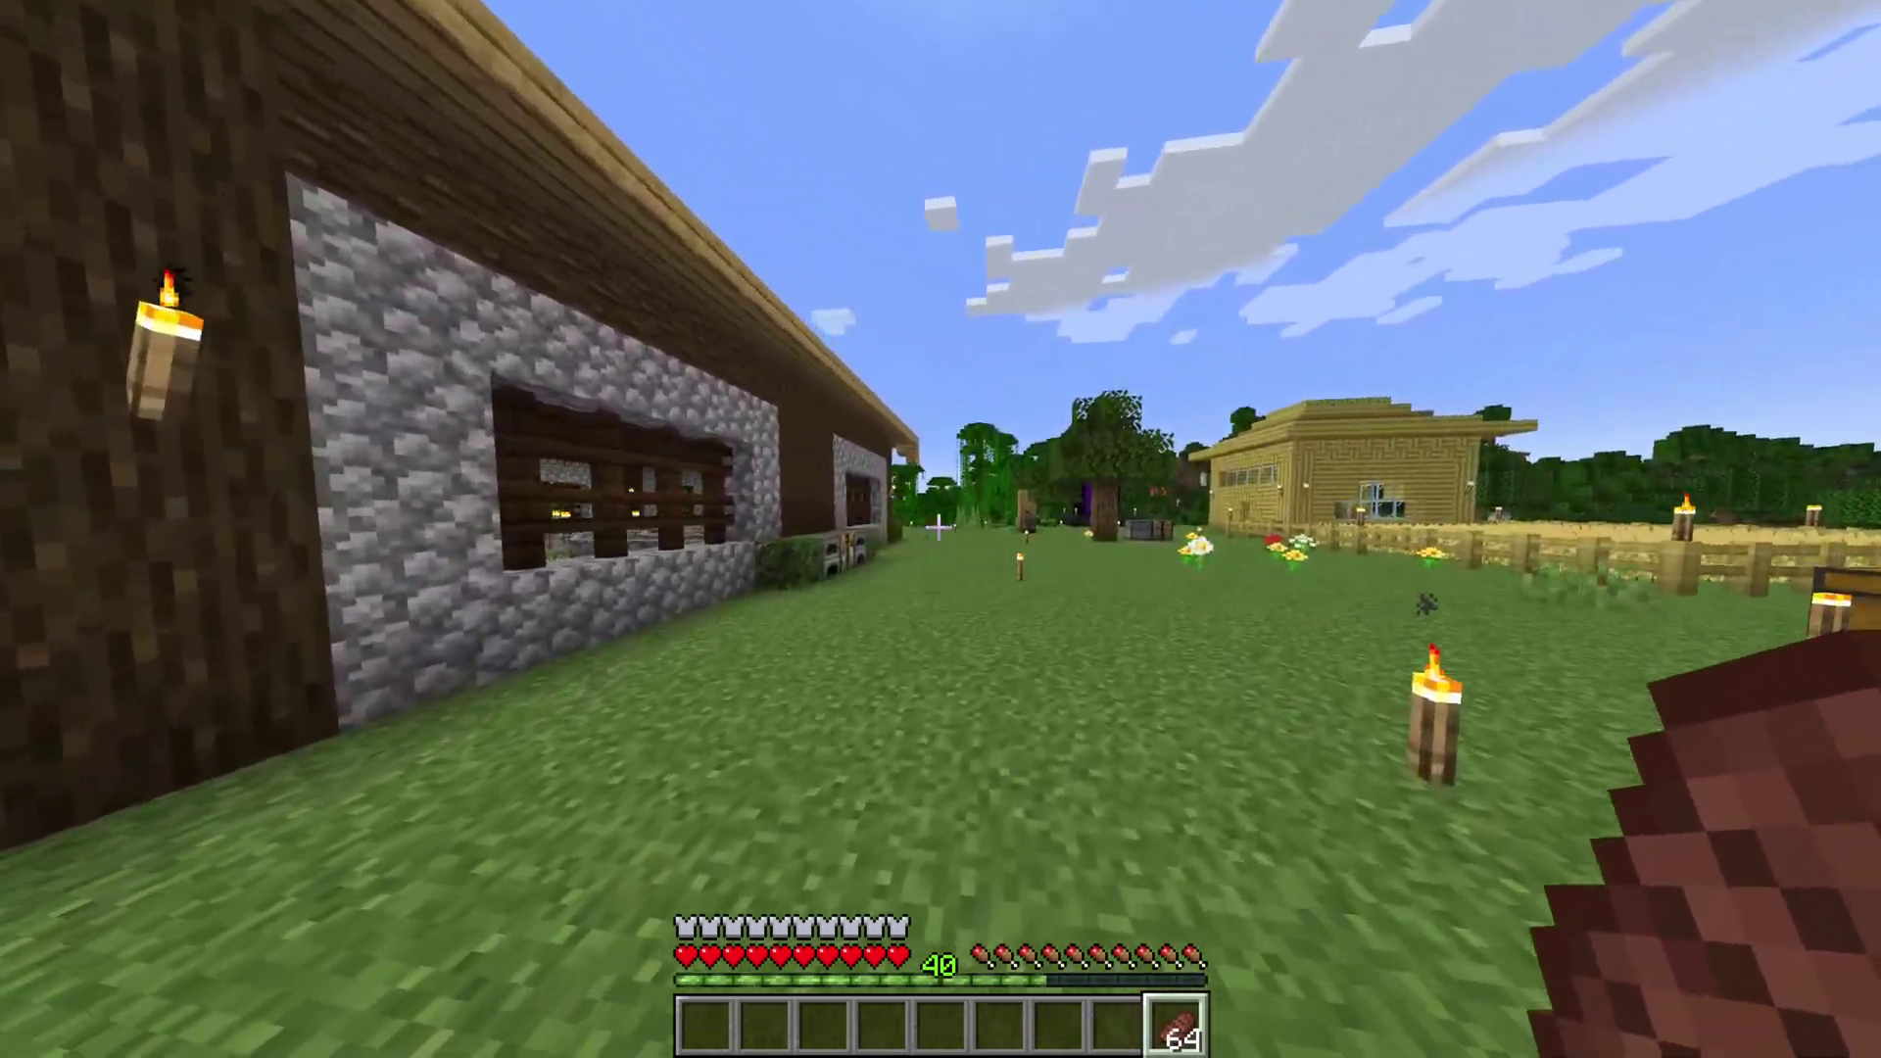
pyautogui.press('w')
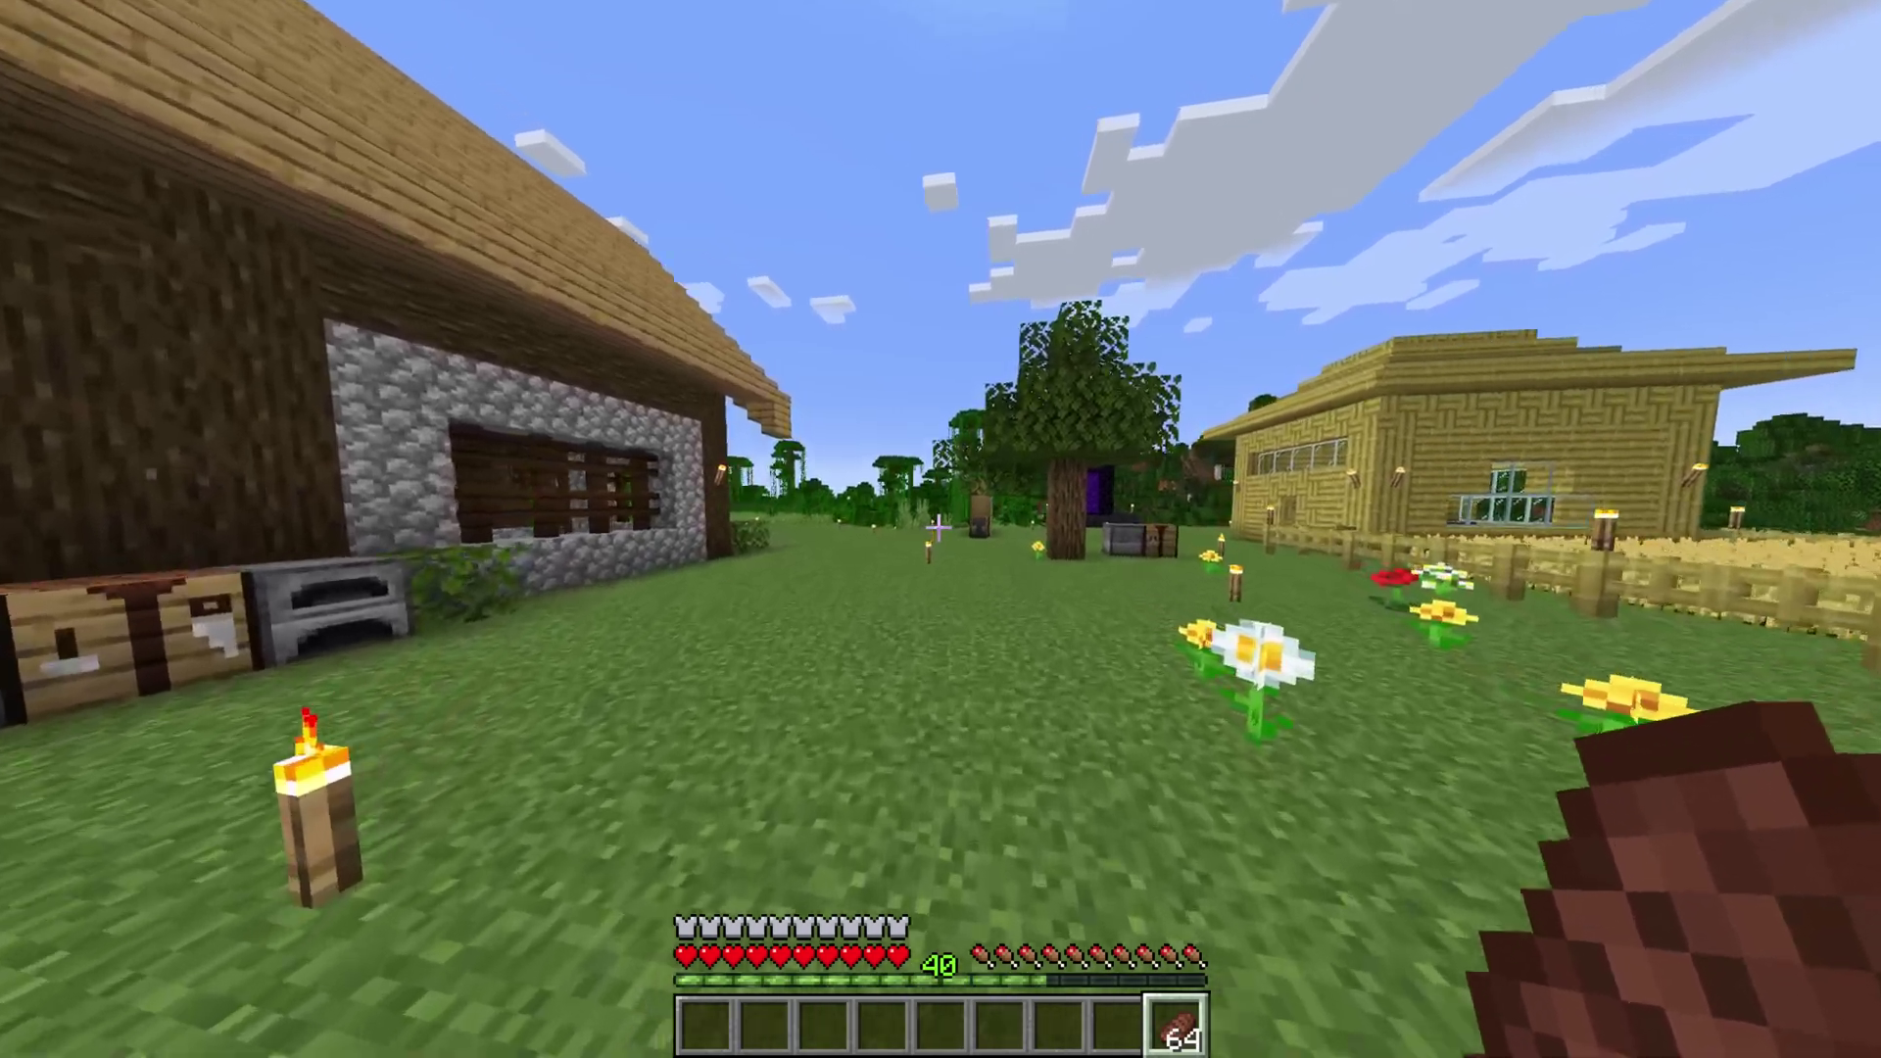
pyautogui.press('w')
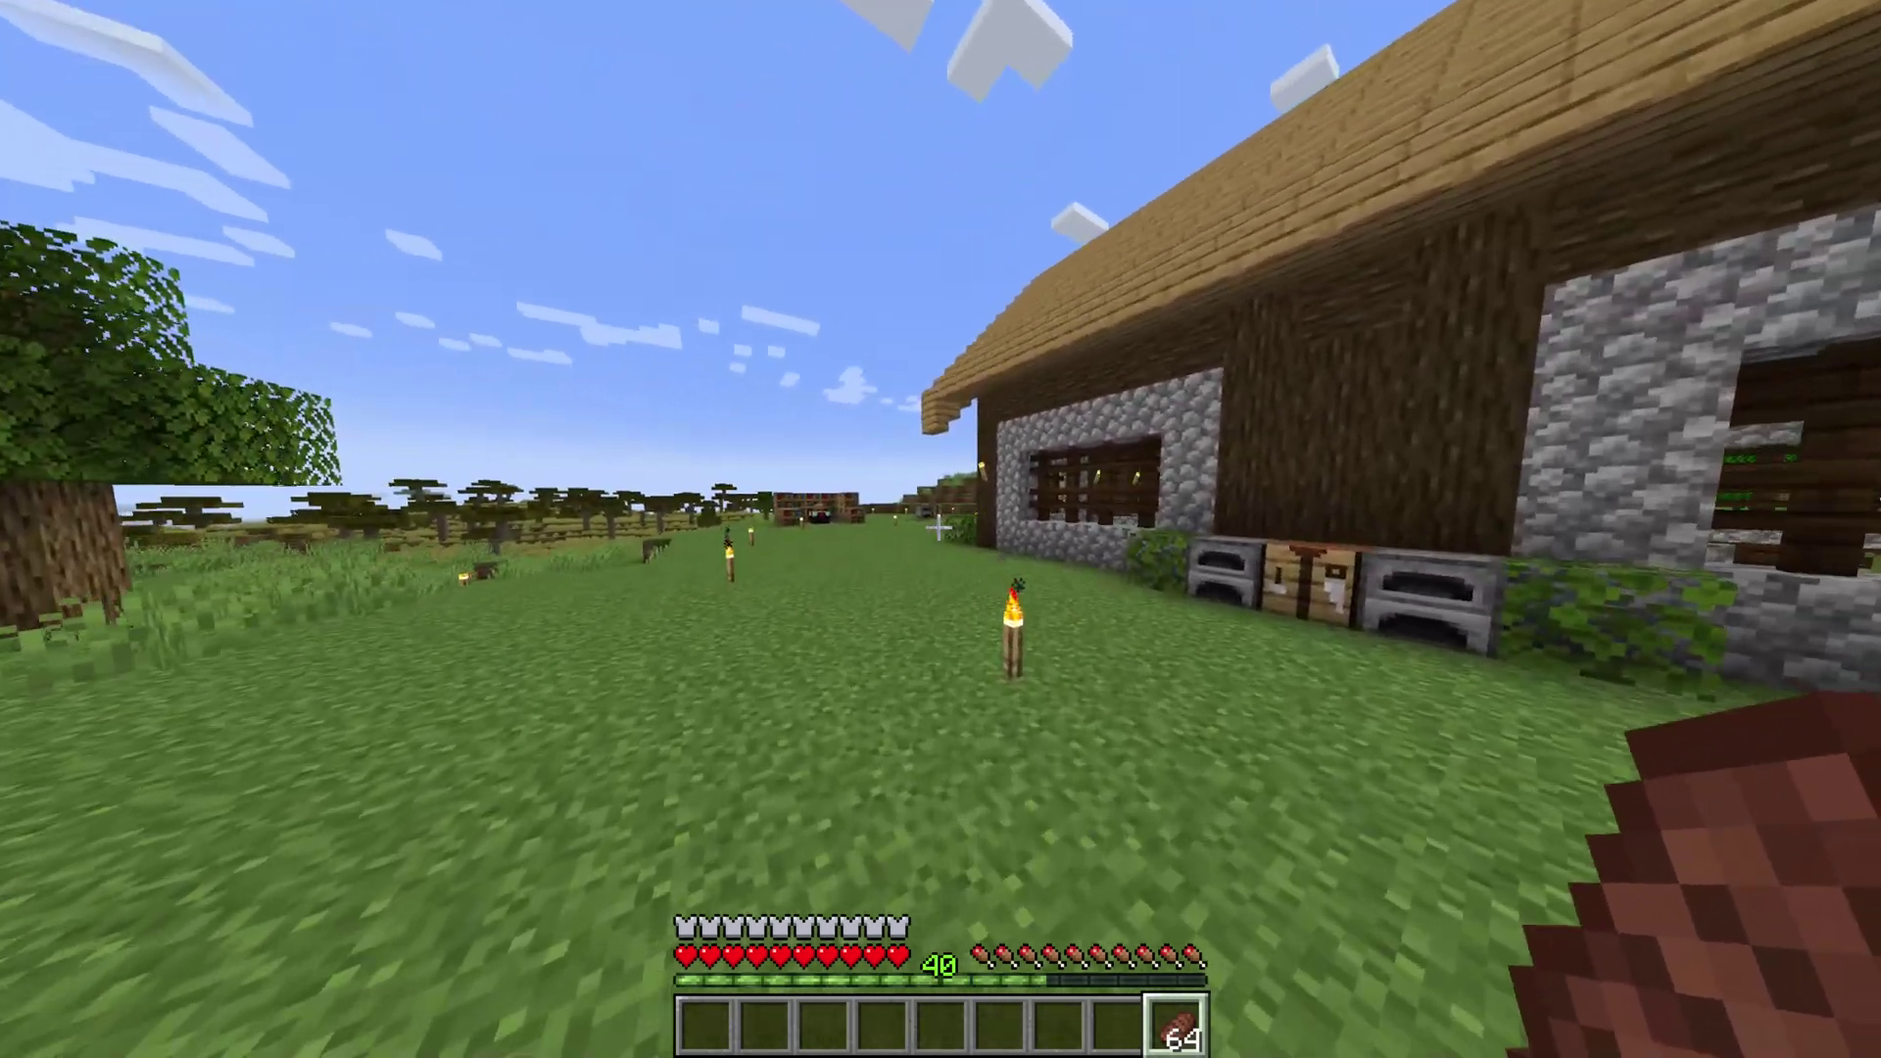
pyautogui.press('w')
# Open the current world to LAN with Creative game mode and cheats allowed for other players
pyautogui.press('Escape')
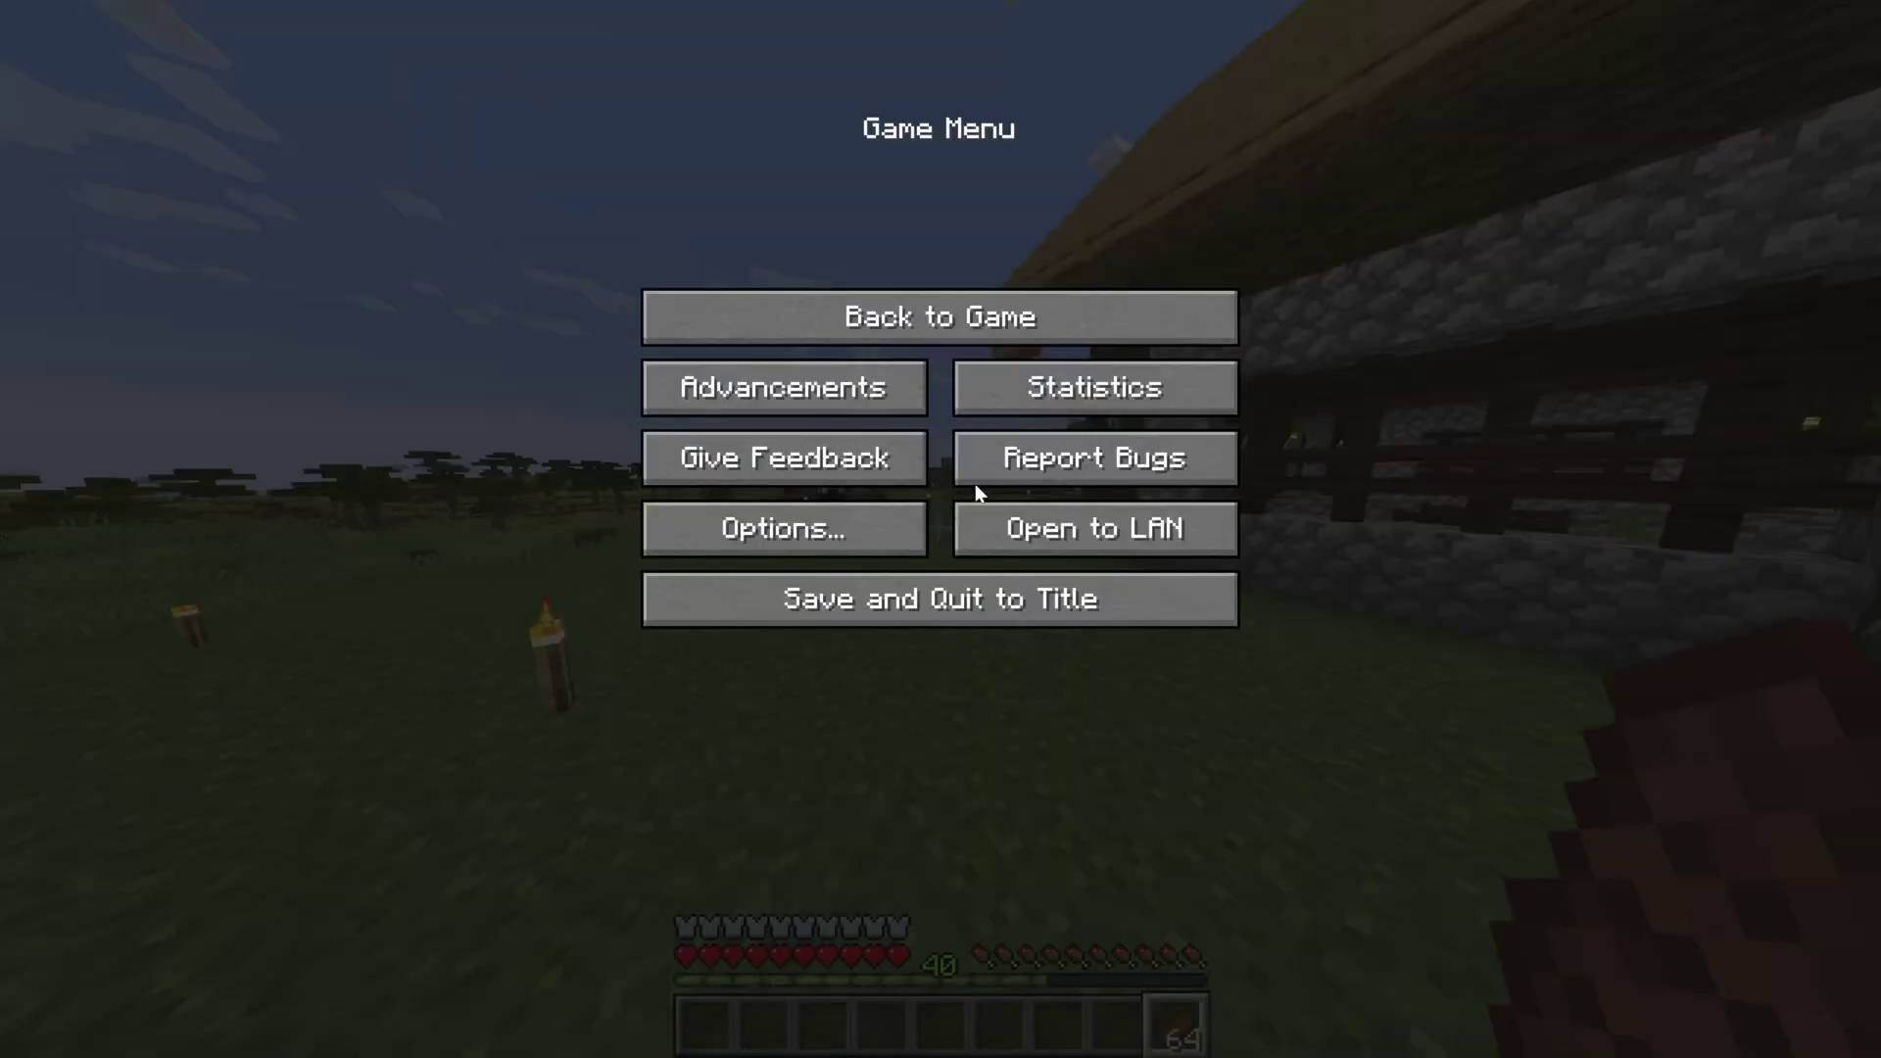
pyautogui.click(1031, 531)
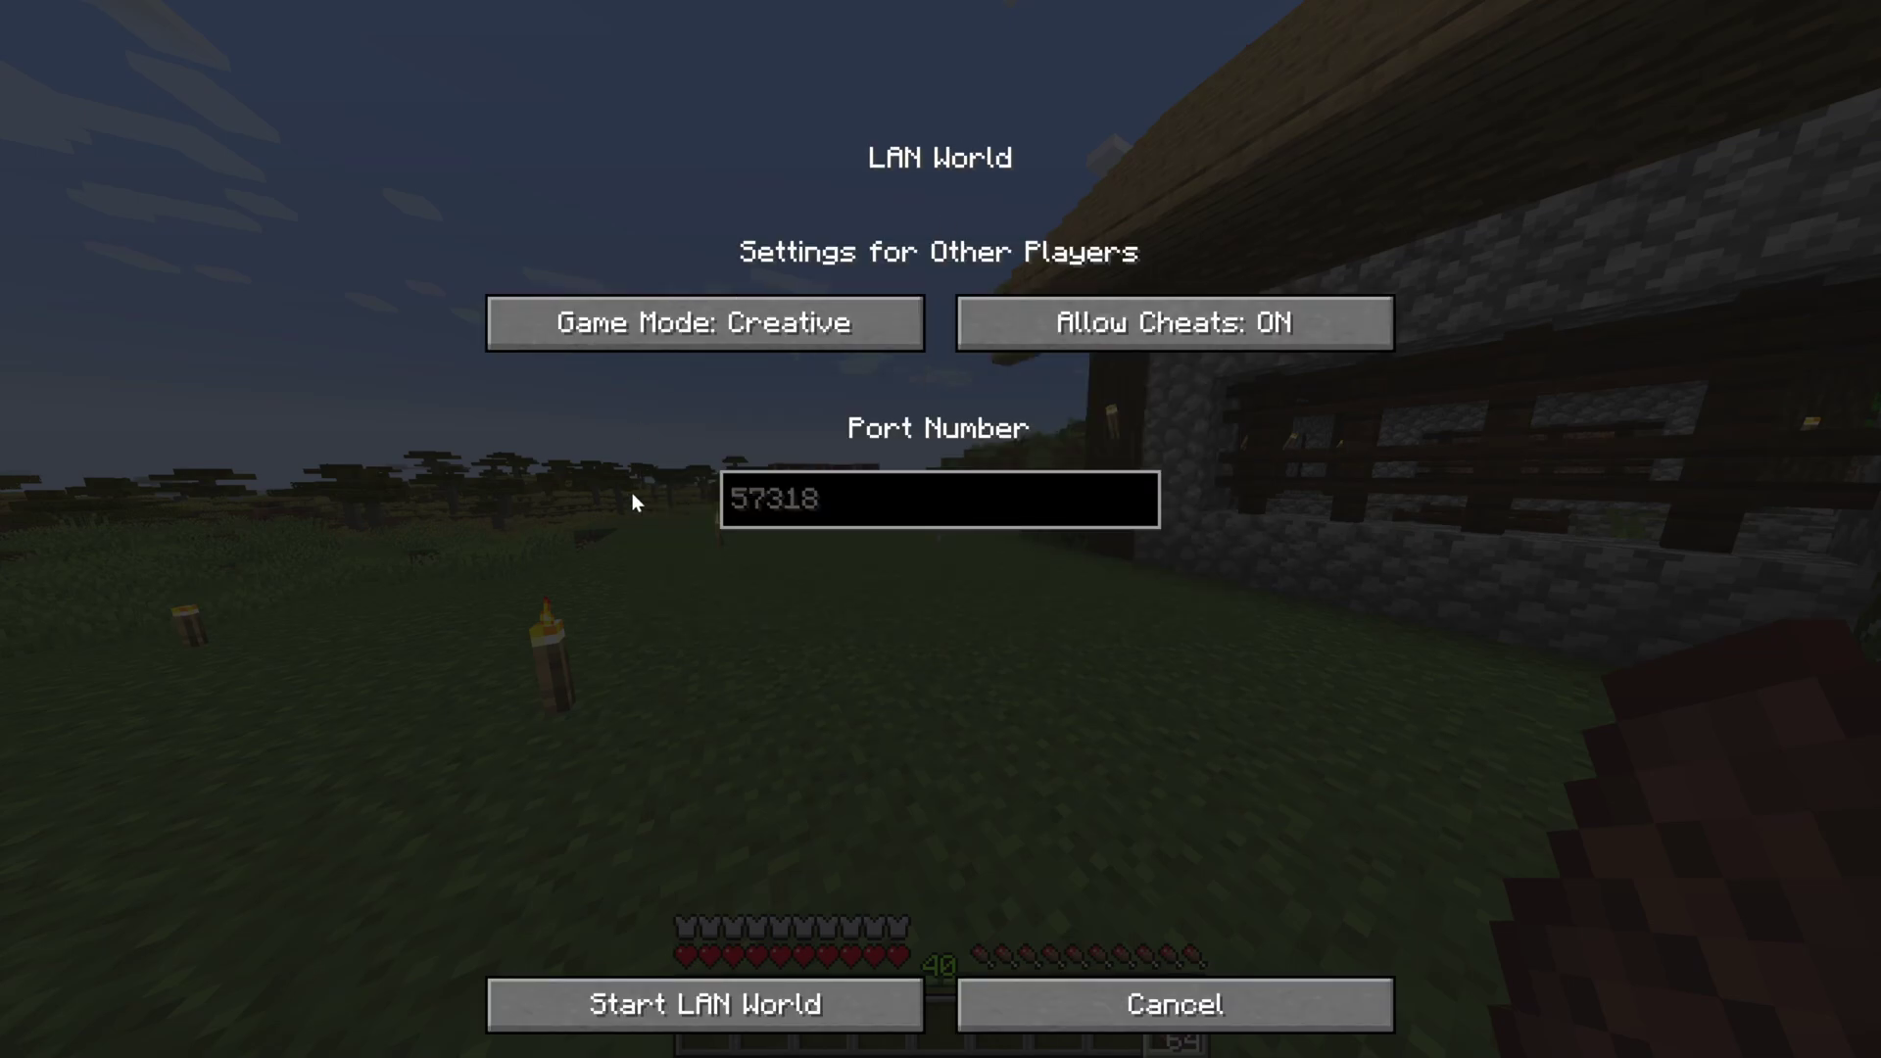
pyautogui.click(748, 1007)
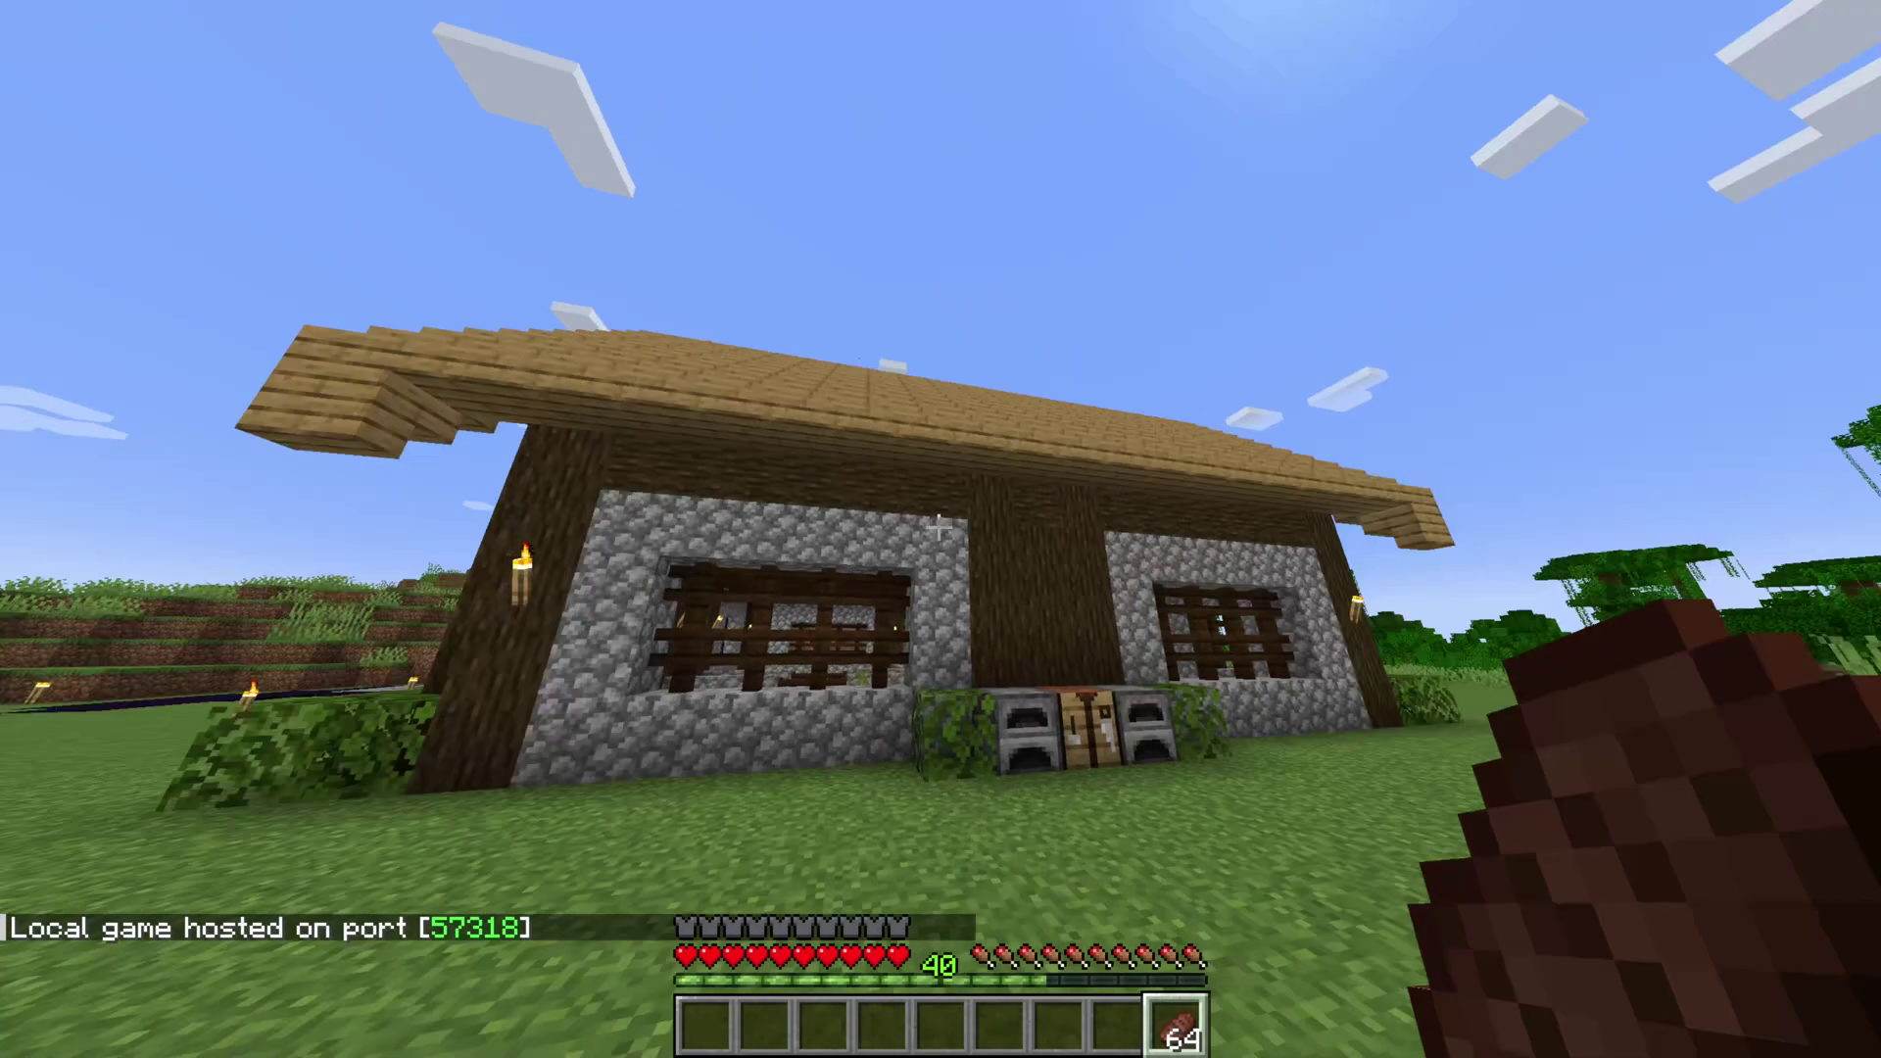
pyautogui.press('t')
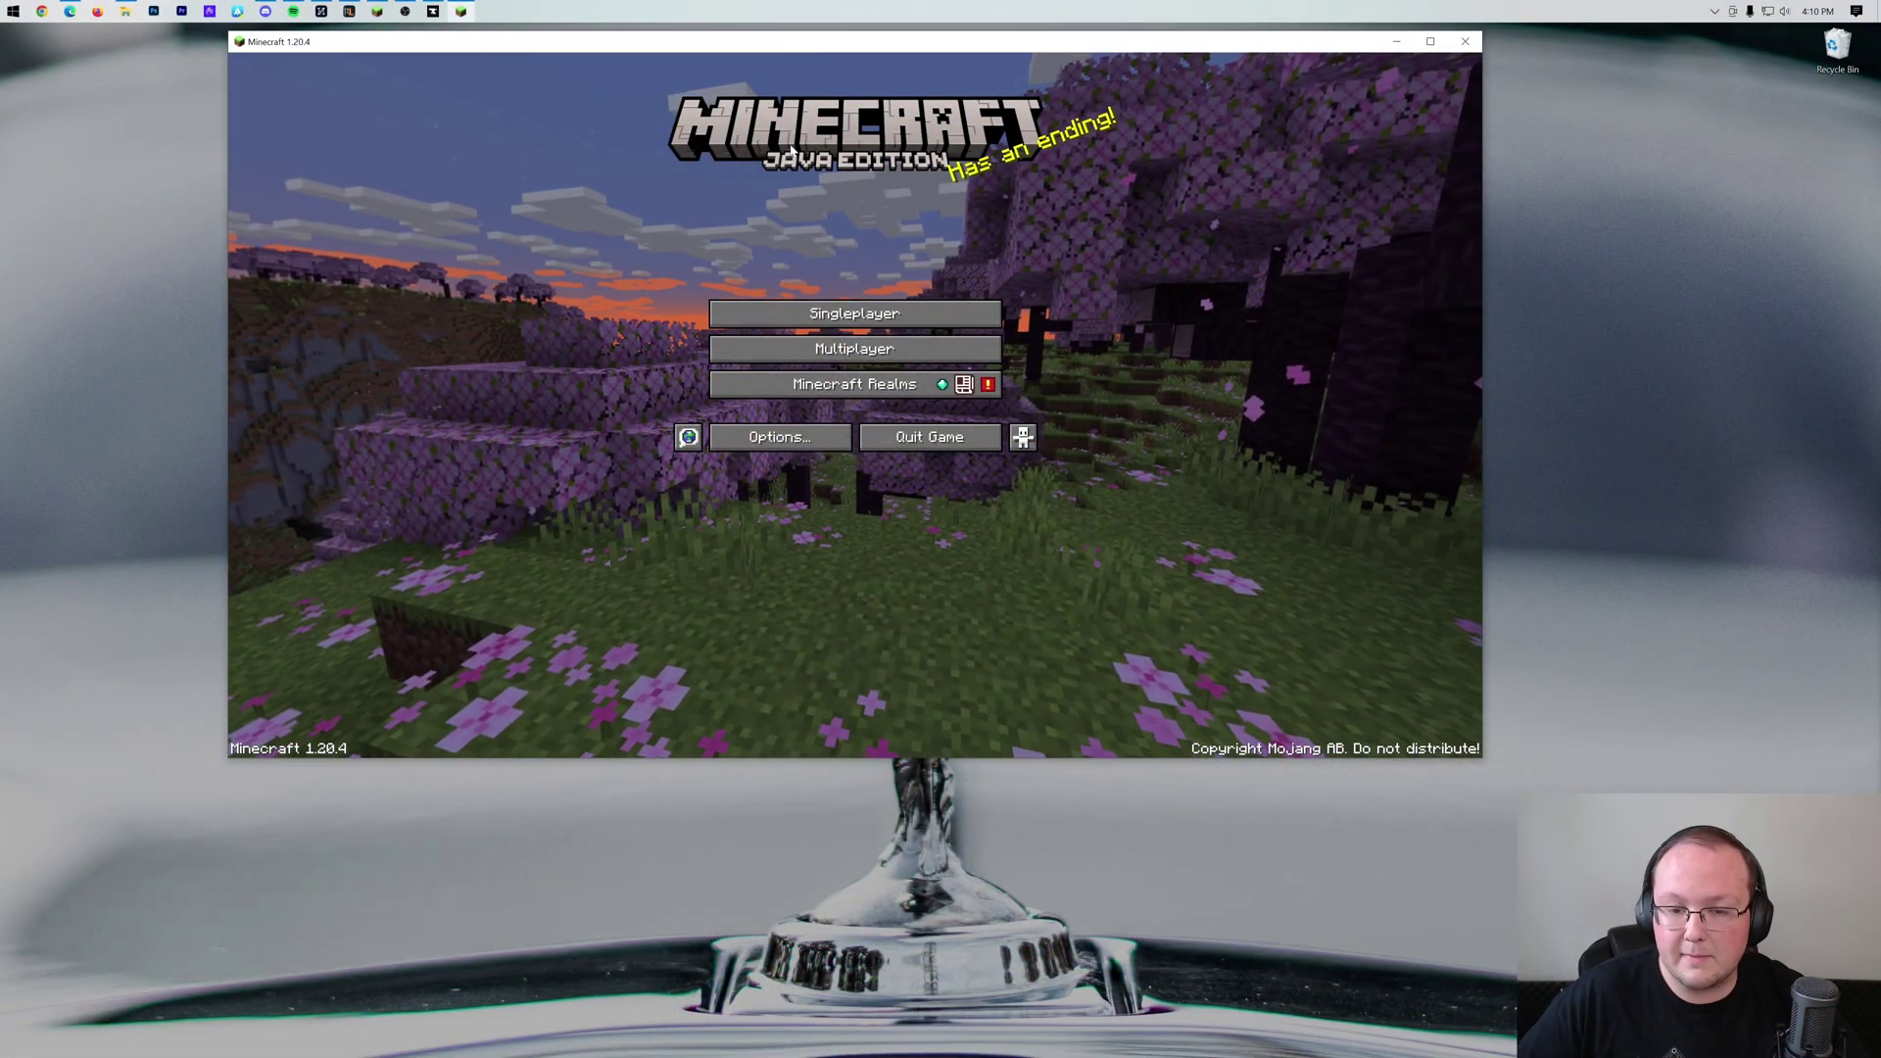
# Join the "Seed: The Breakdown" LAN world from the multiplayer list of the second Minecraft instance and open its chat
pyautogui.click(916, 355)
pyautogui.click(684, 299)
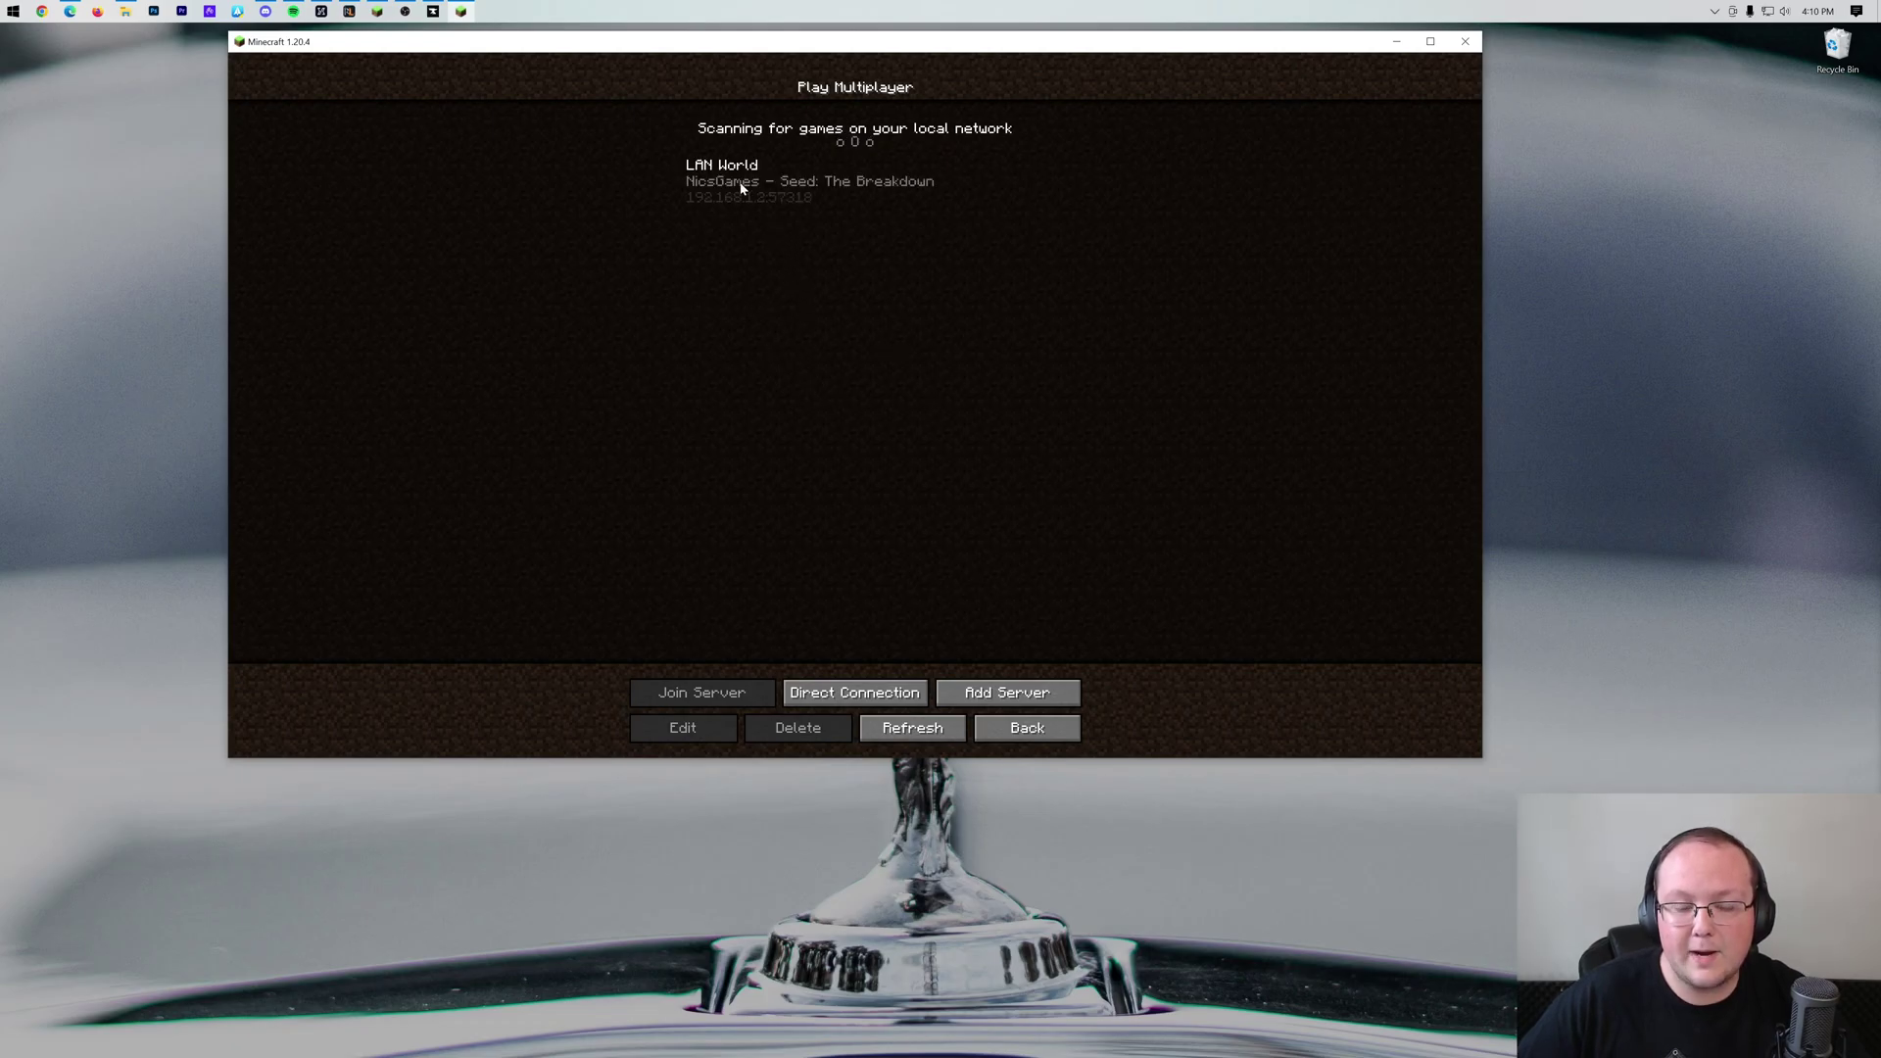
pyautogui.click(734, 187)
pyautogui.doubleClick(762, 192)
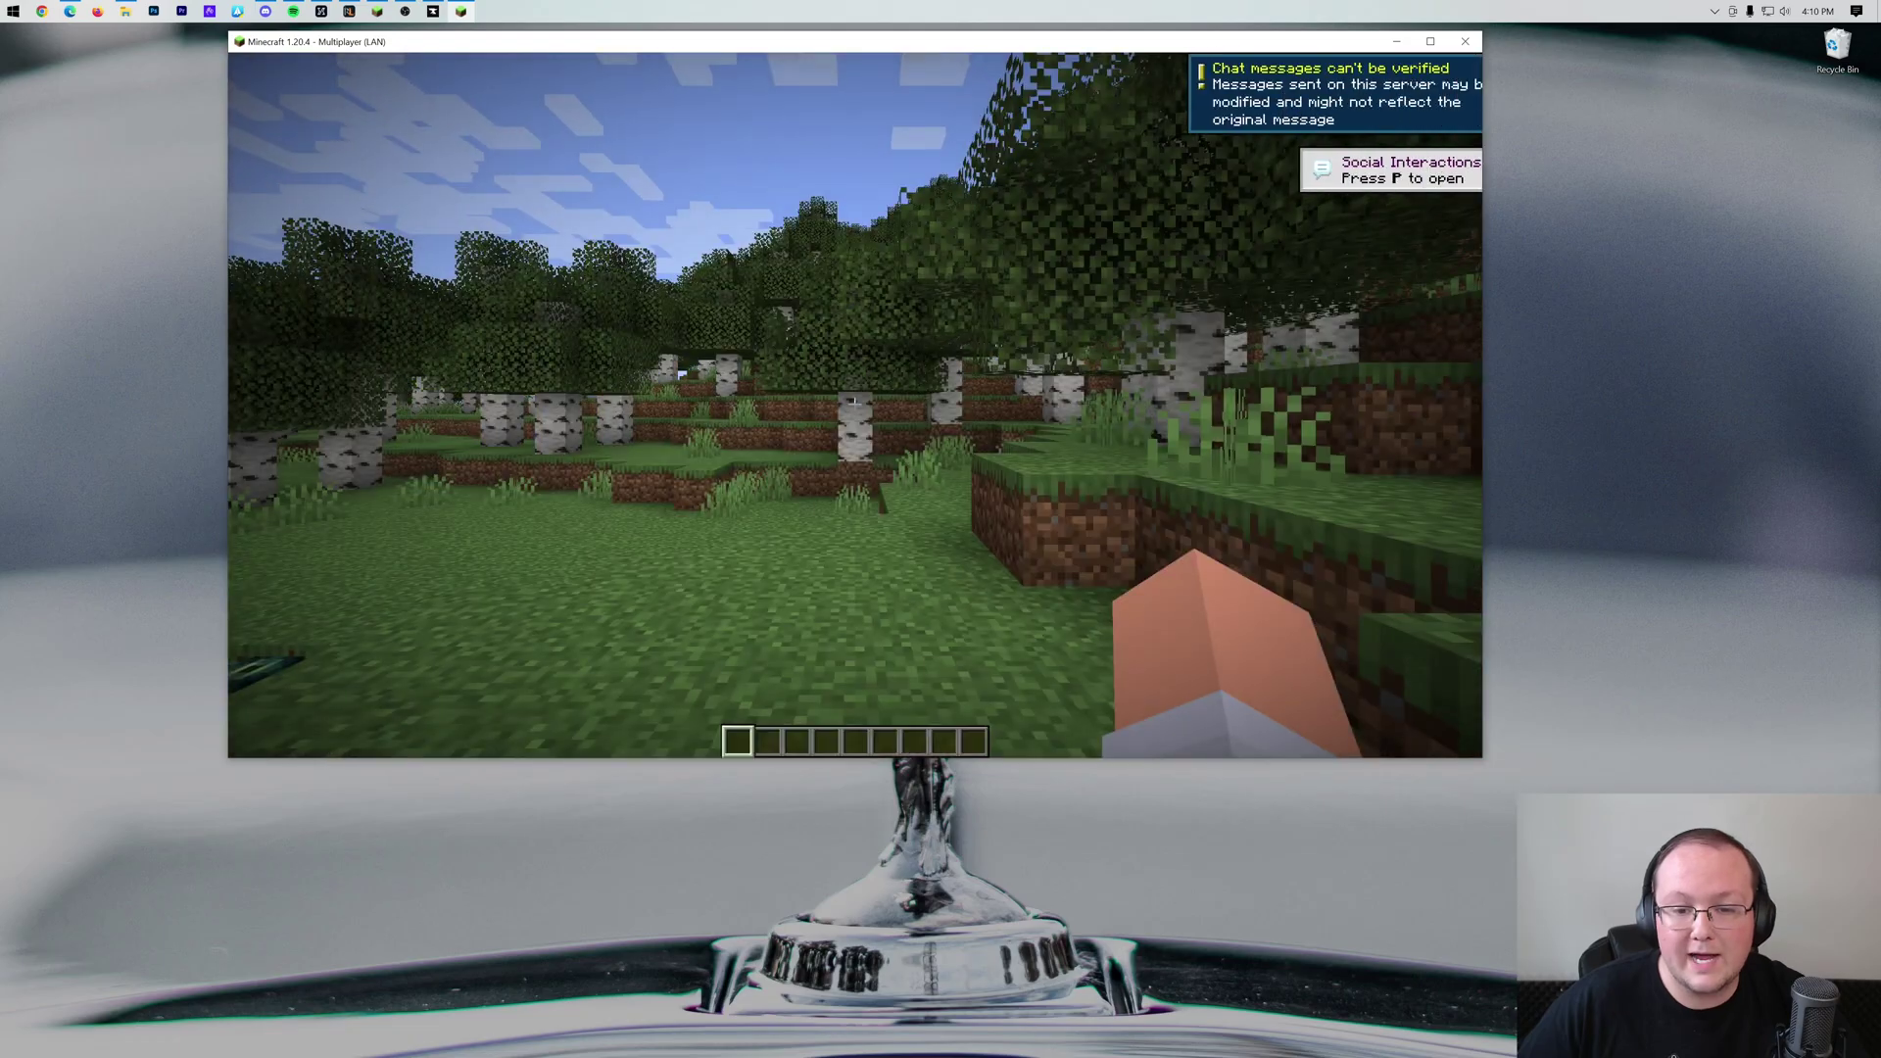
pyautogui.press('w')
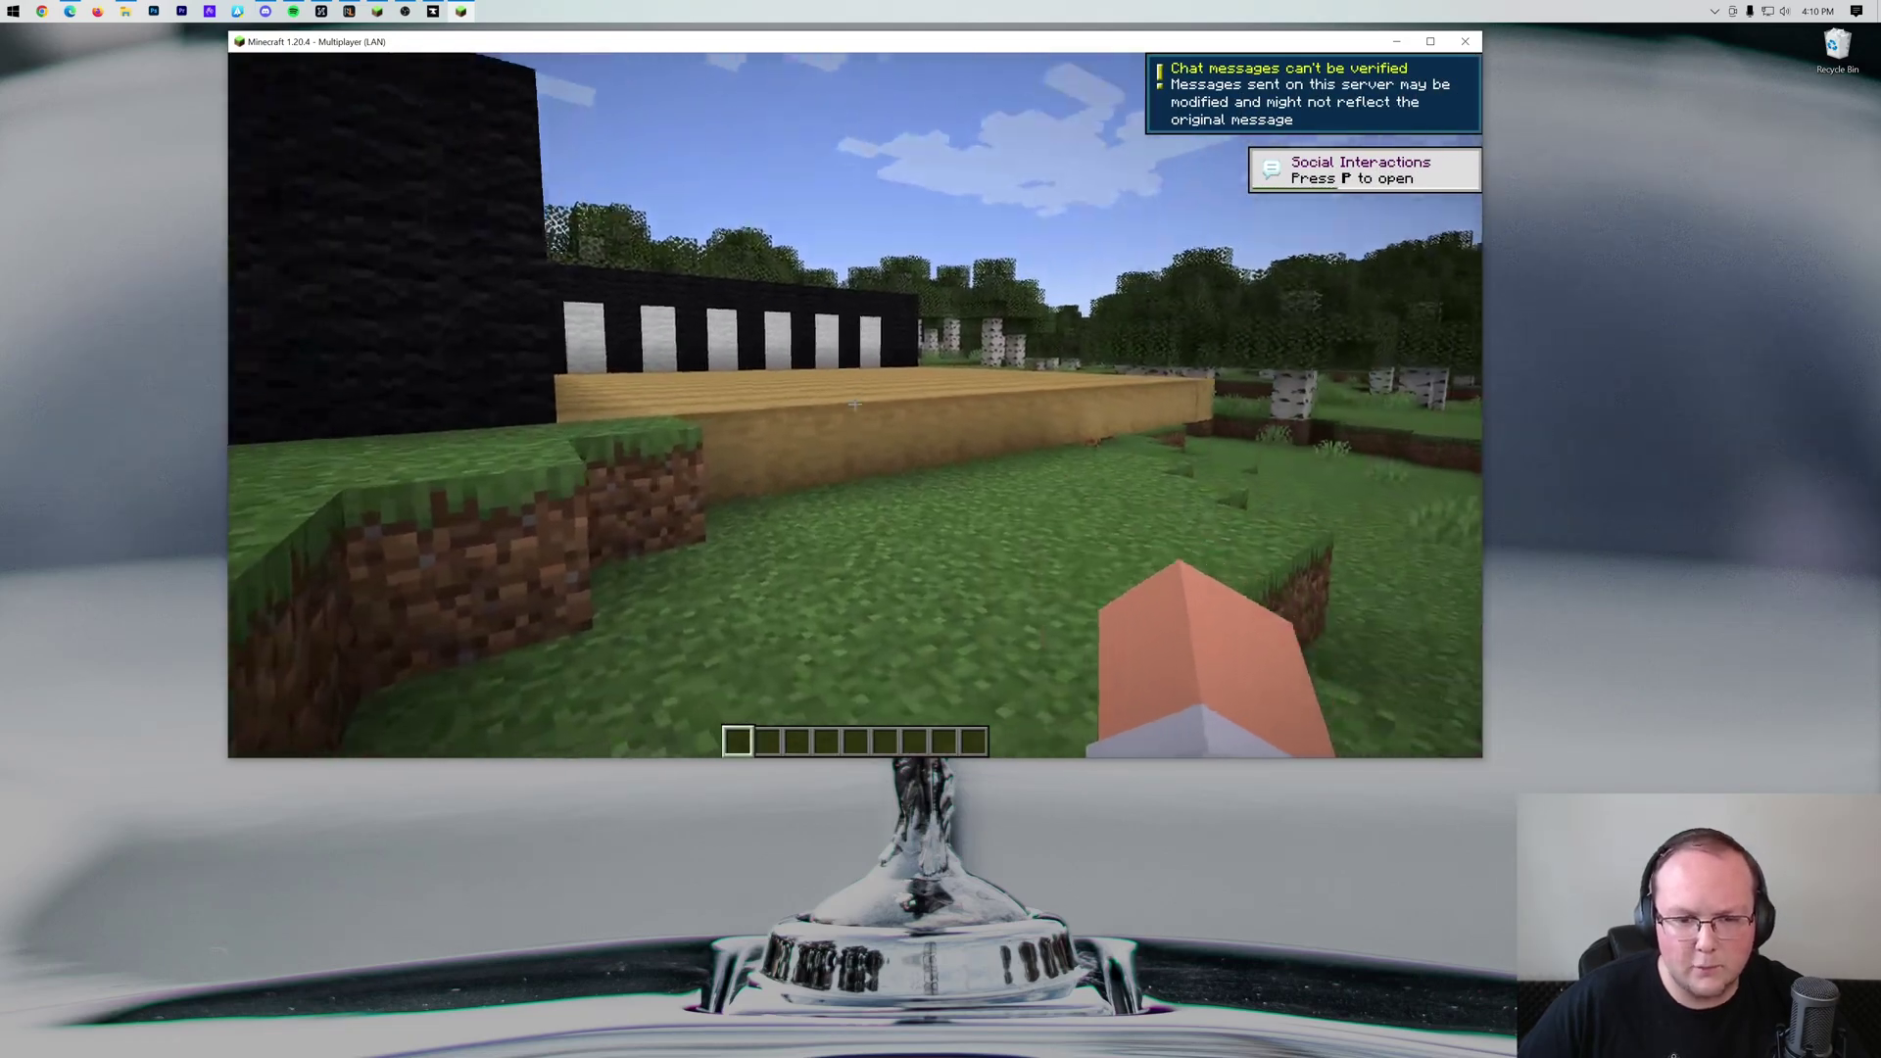
pyautogui.press('t')
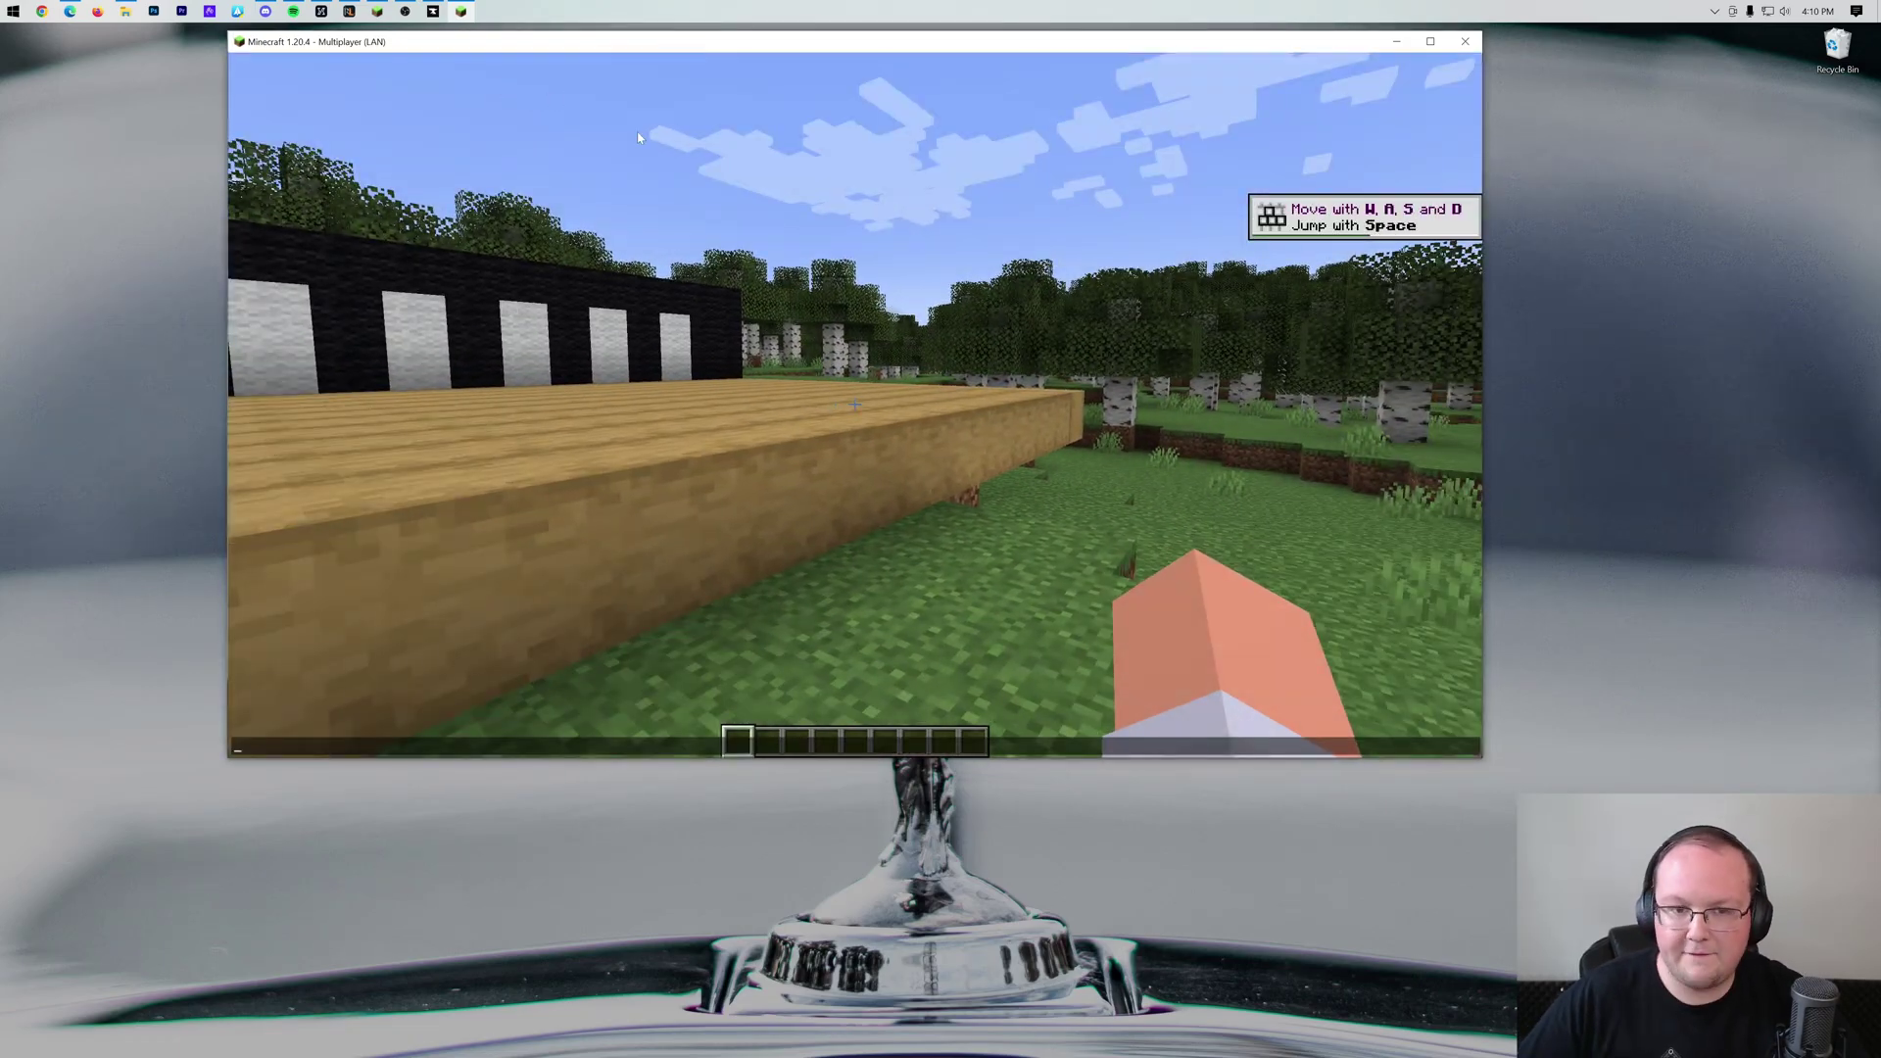
# Switch to the host's Minecraft instance and teleport the joined player to the host with the /tp command
pyautogui.click(377, 12)
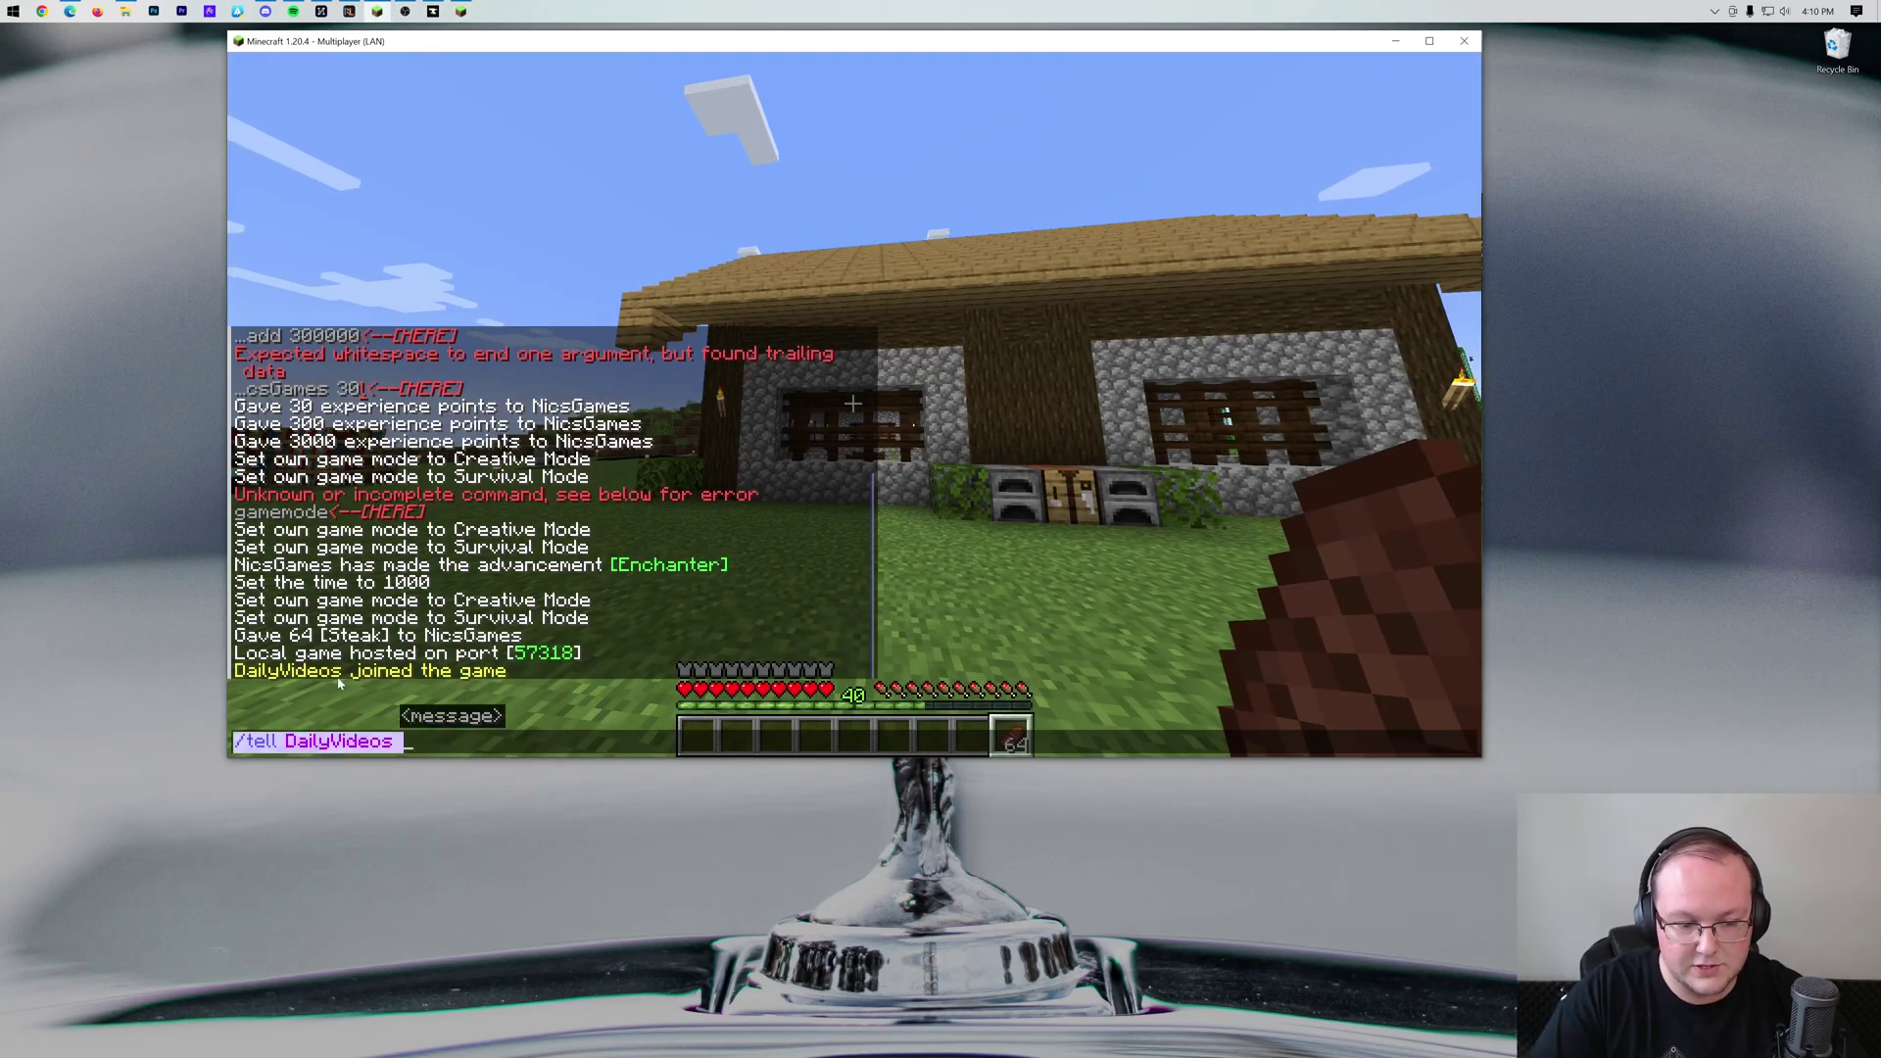
pyautogui.hotkey('ctrl', 'a')
pyautogui.write('/tp ~')
pyautogui.press('BackSpace')
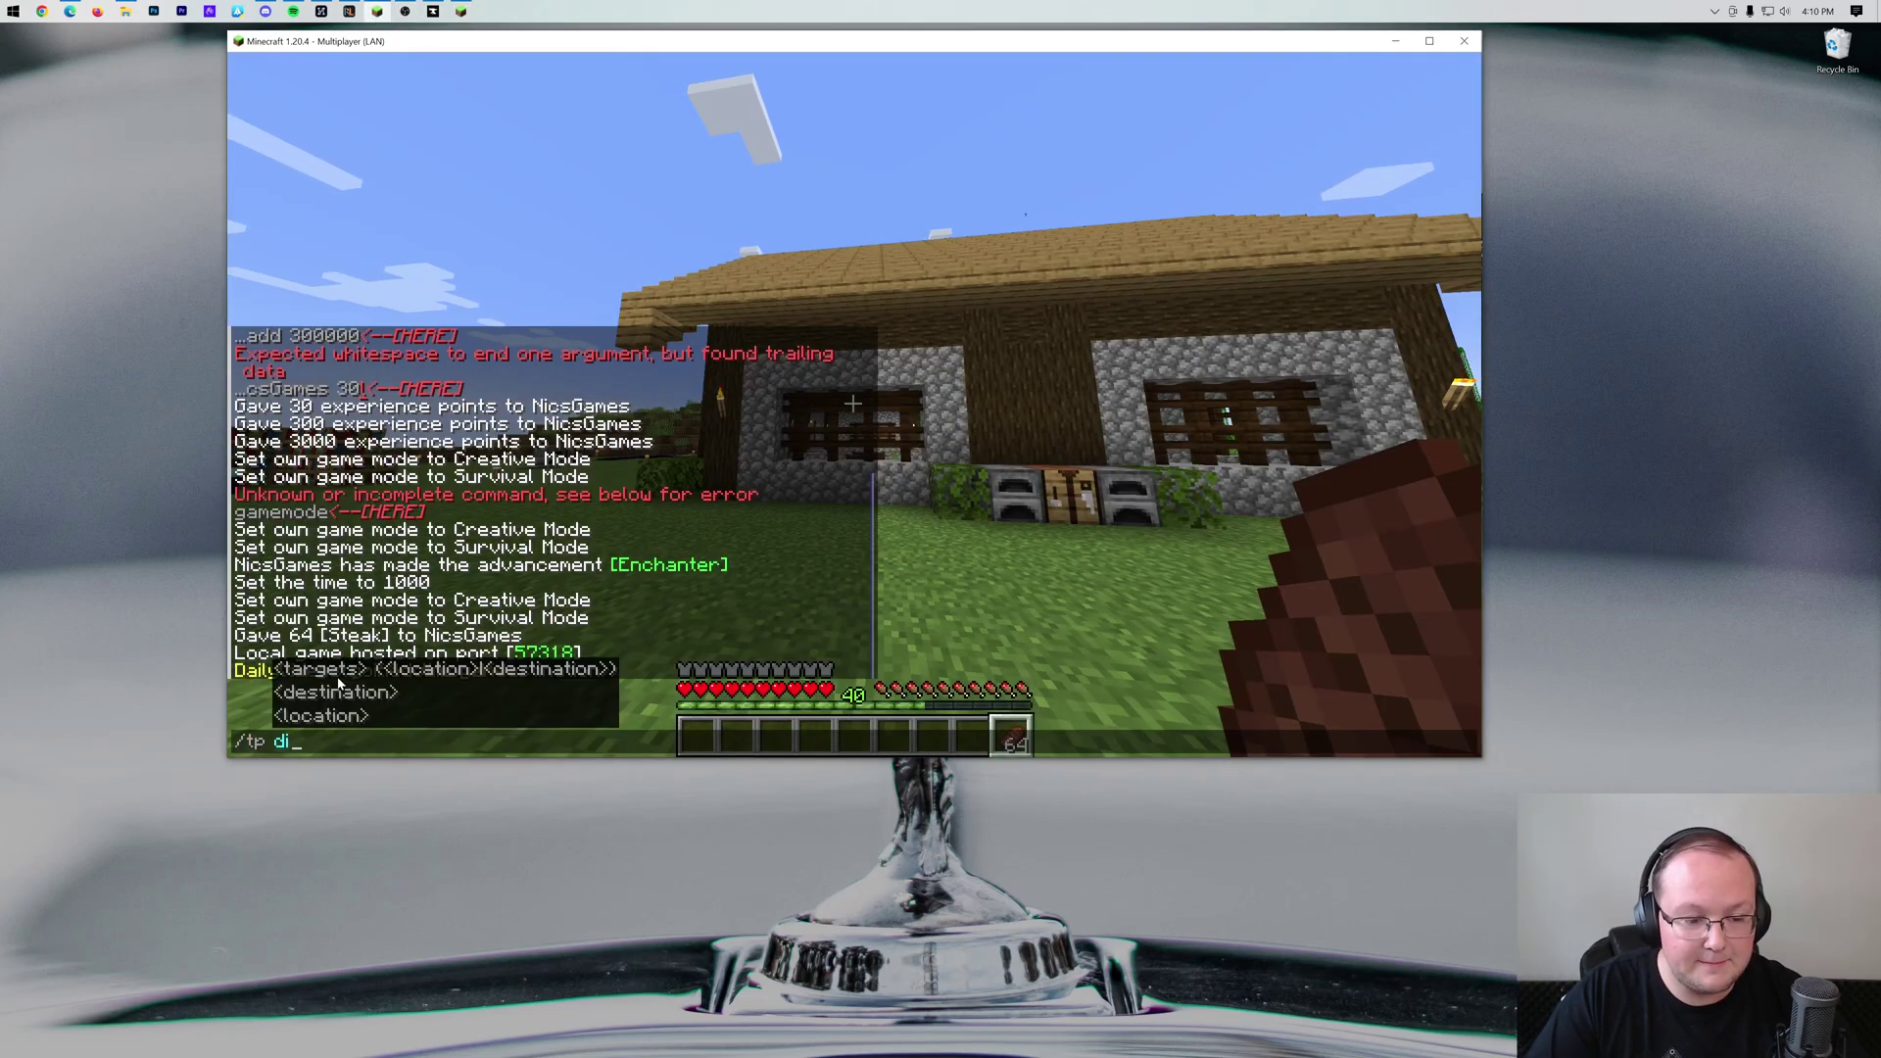
pyautogui.write('deosn')
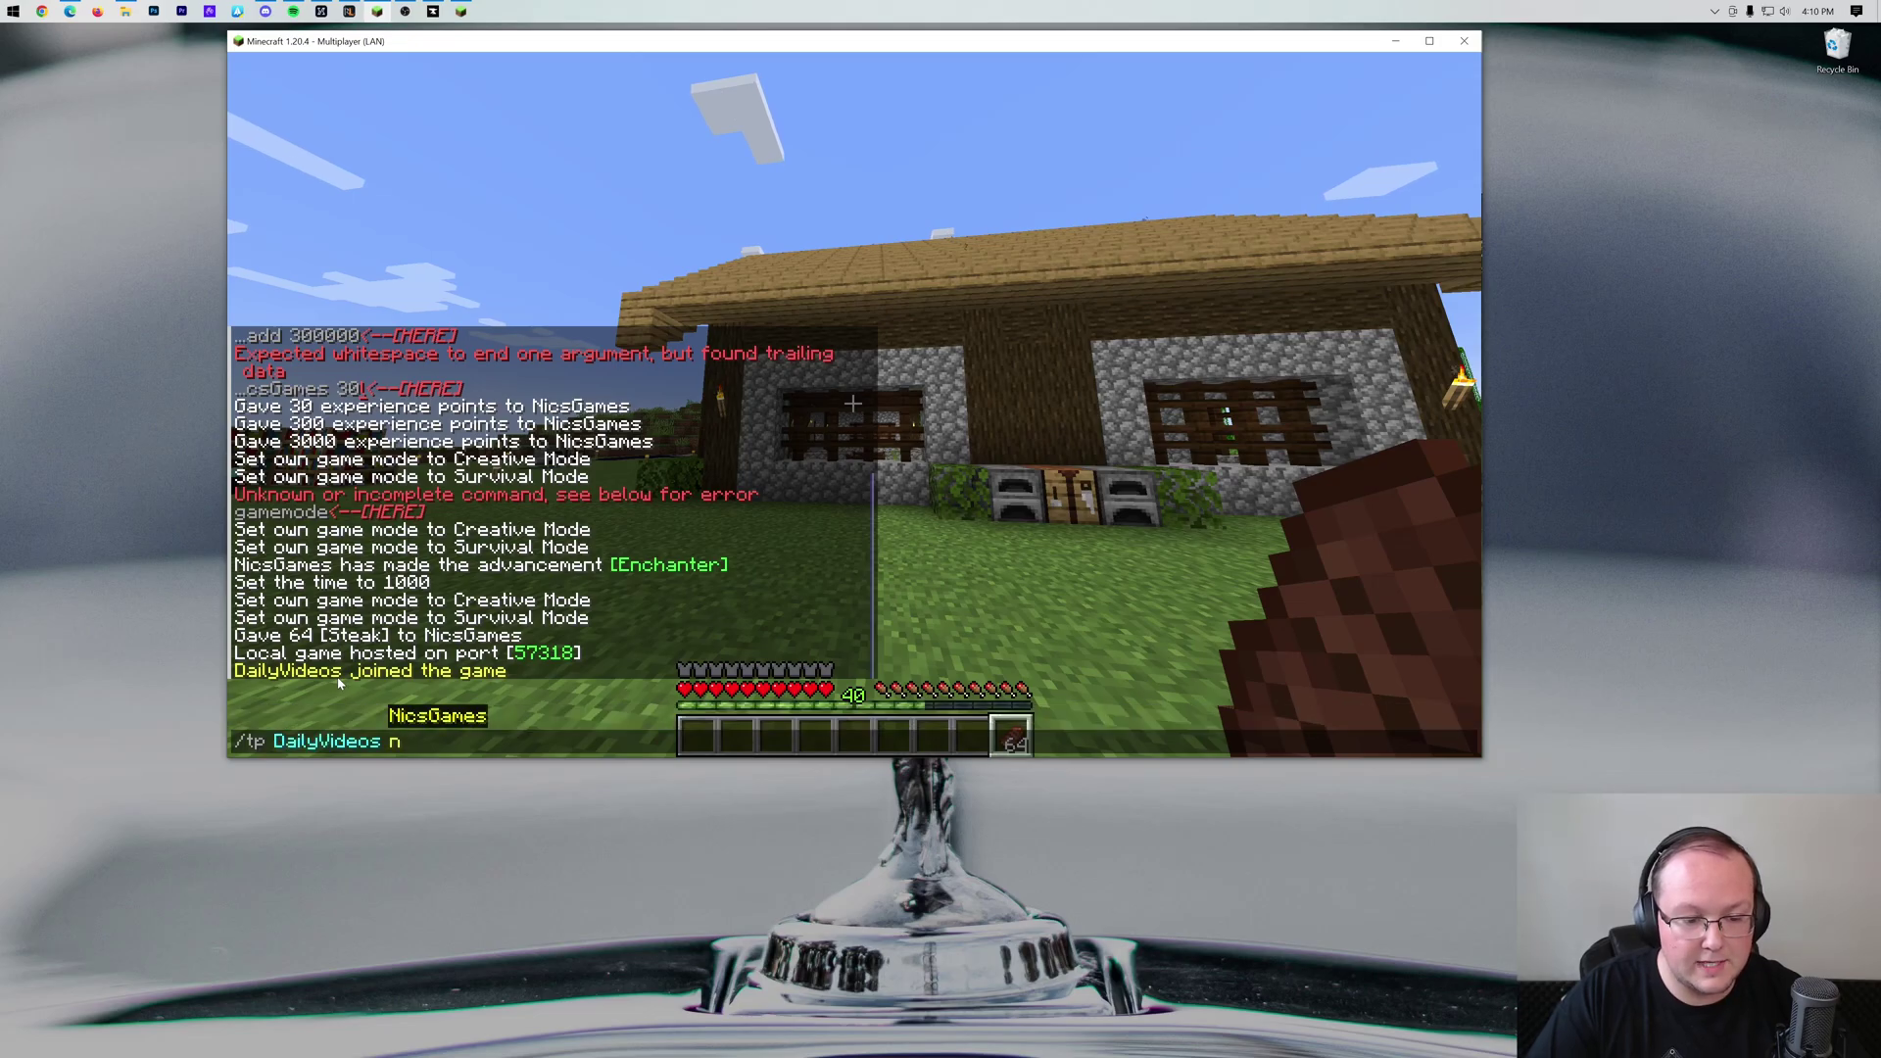
pyautogui.press('Tab')
pyautogui.press('Return')
pyautogui.click(461, 12)
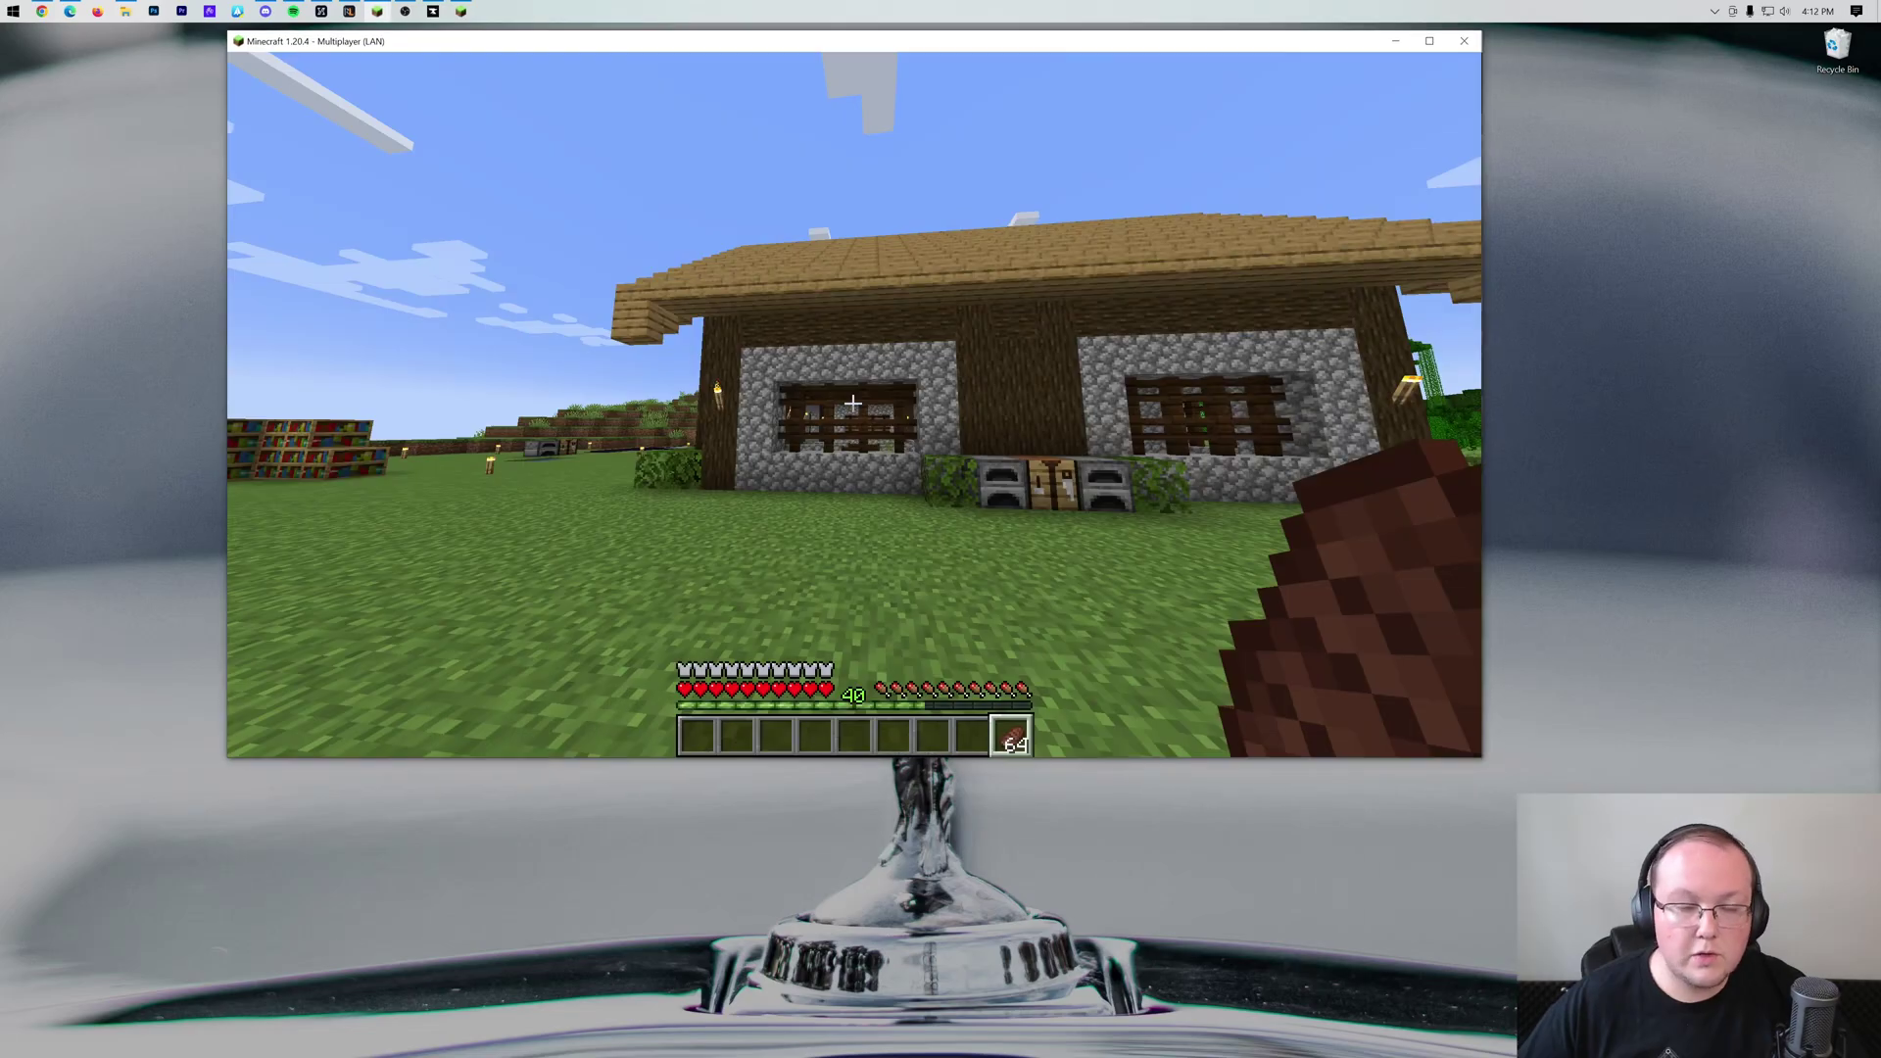
# Pause the game, switch to Chrome and examine the "How To Make a Minecraft Server" guide's server software sections
pyautogui.press('Escape')
pyautogui.click(37, 11)
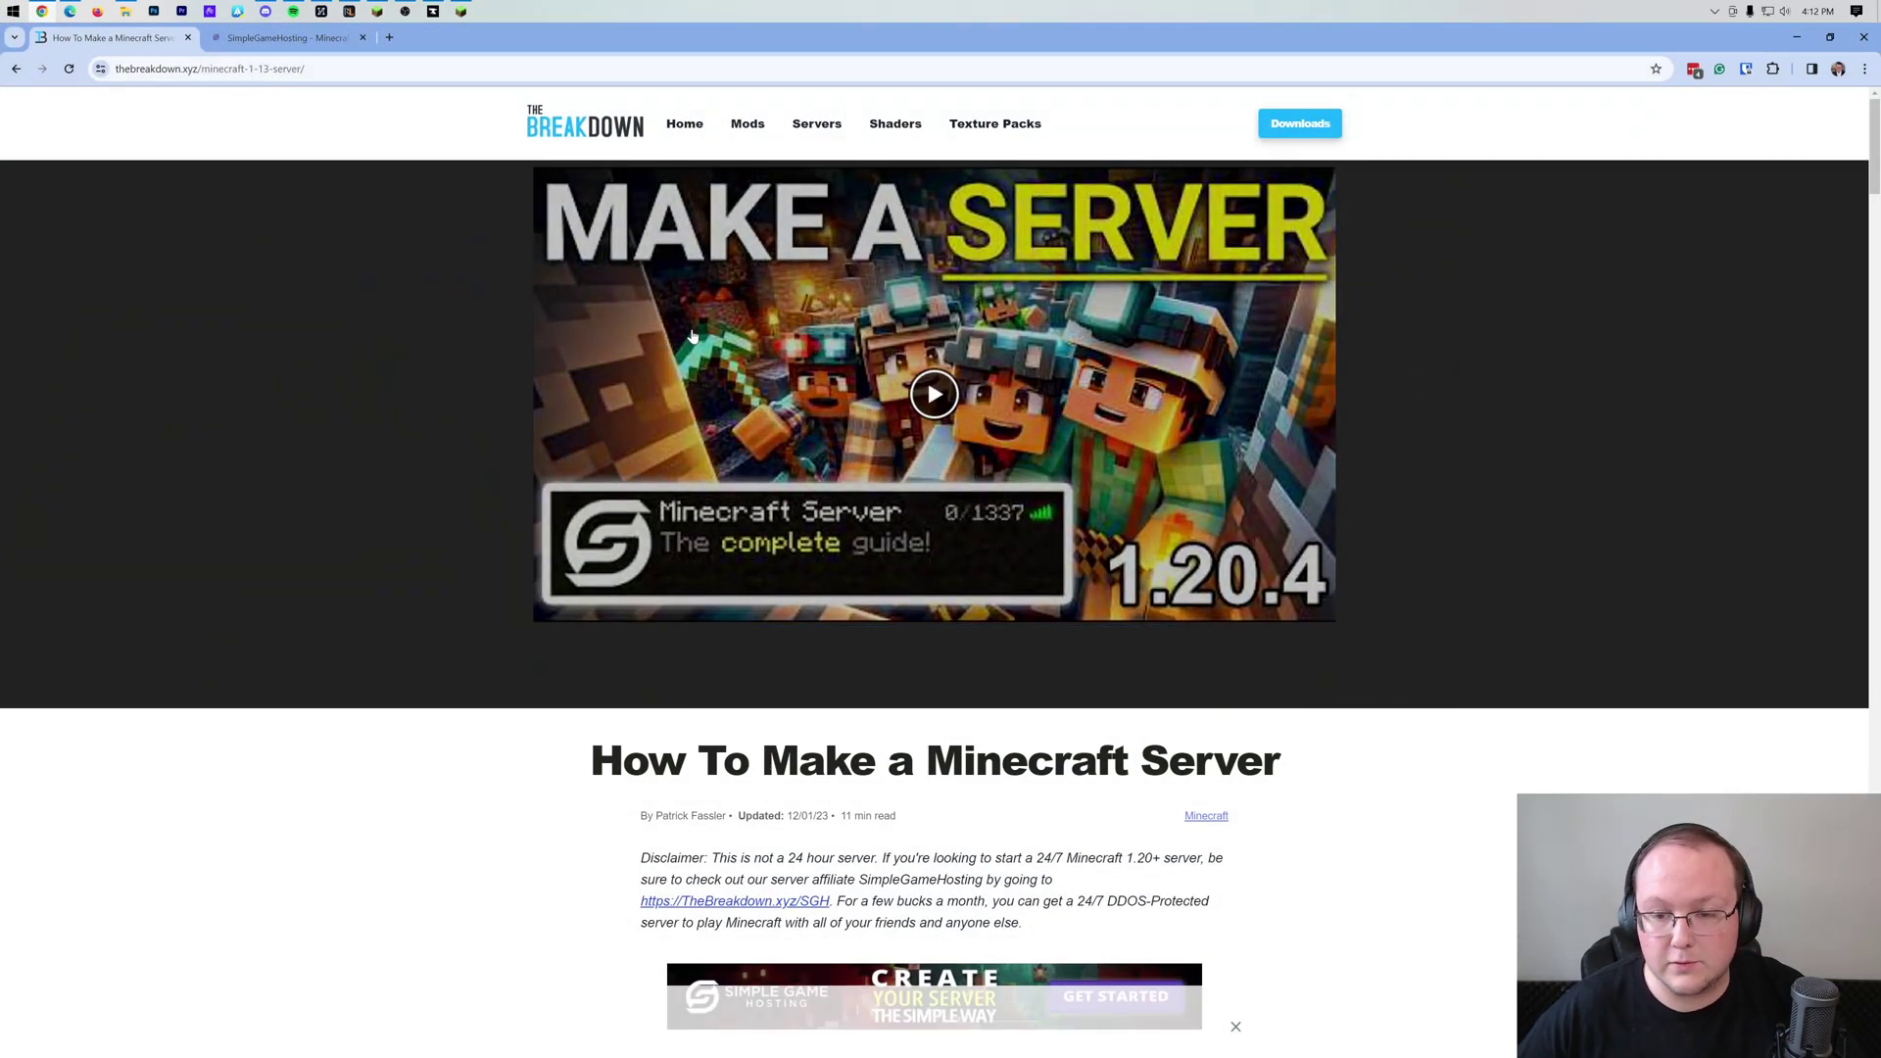
pyautogui.scroll(-6, 836, 353)
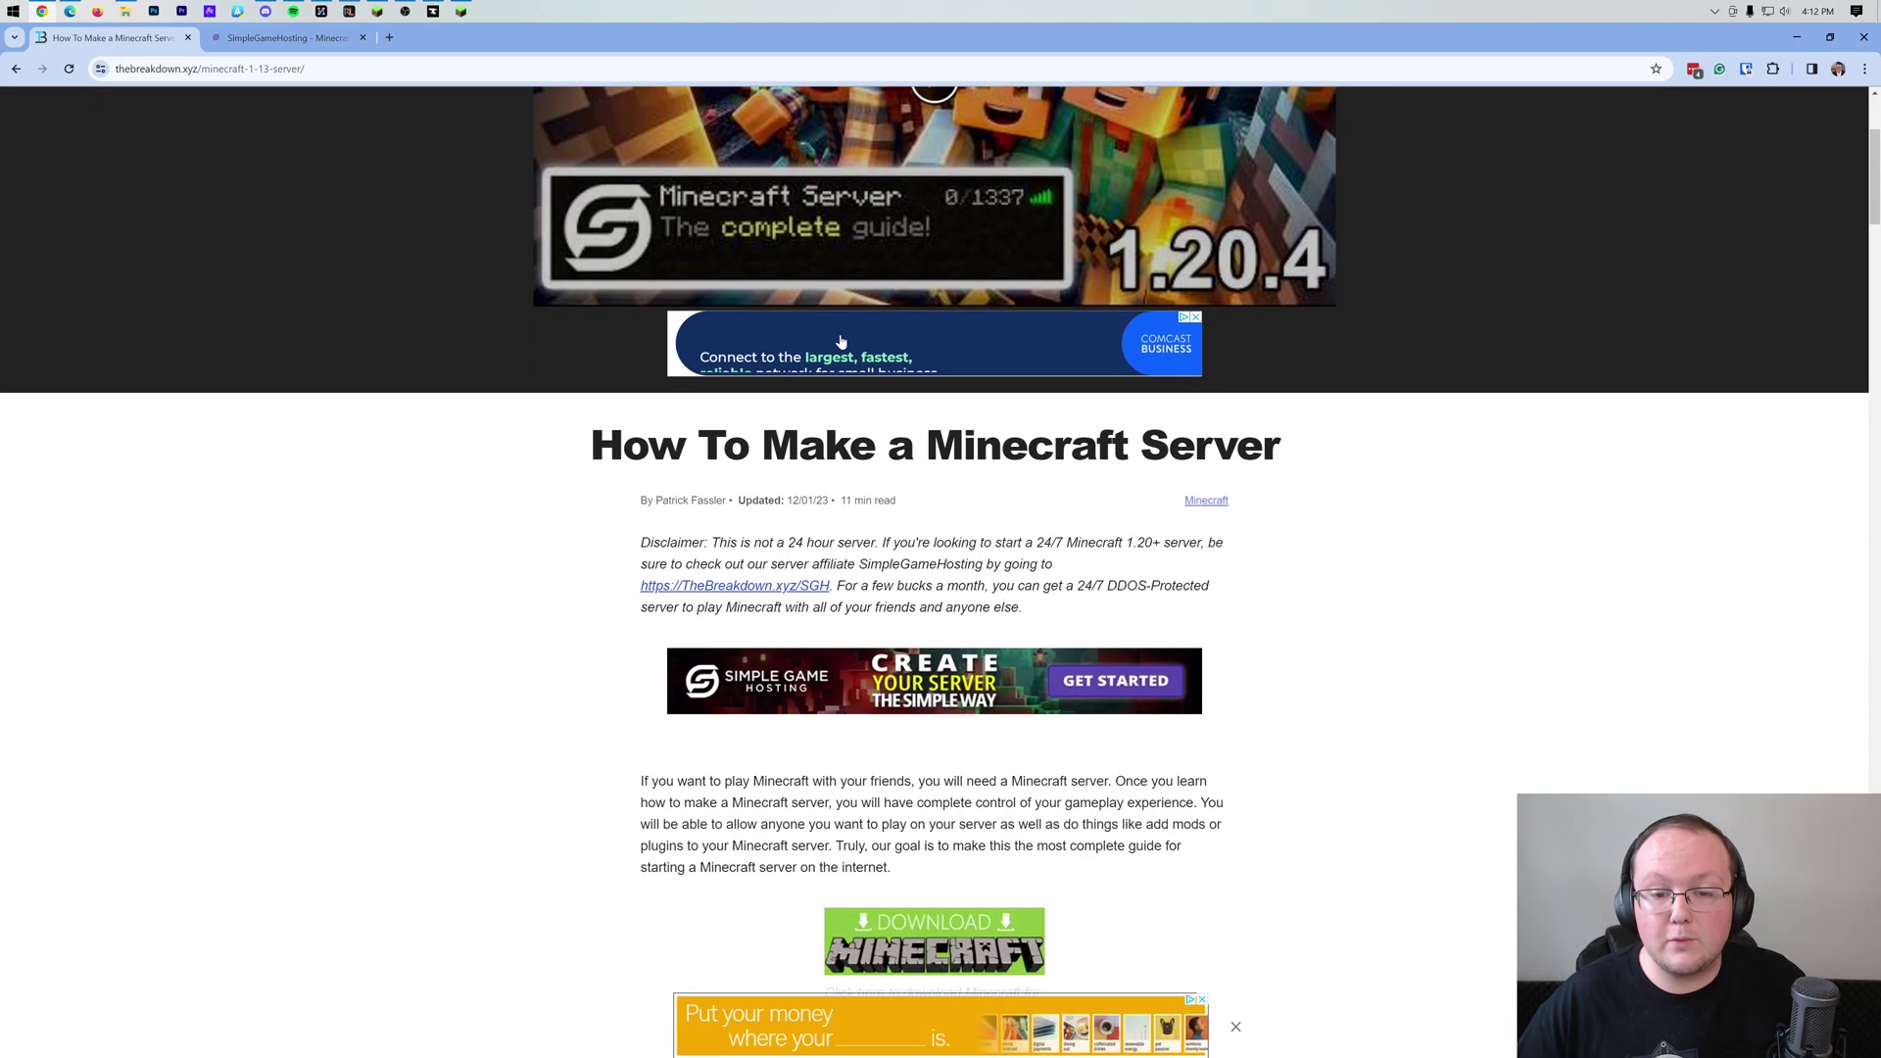
pyautogui.scroll(-6, 881, 344)
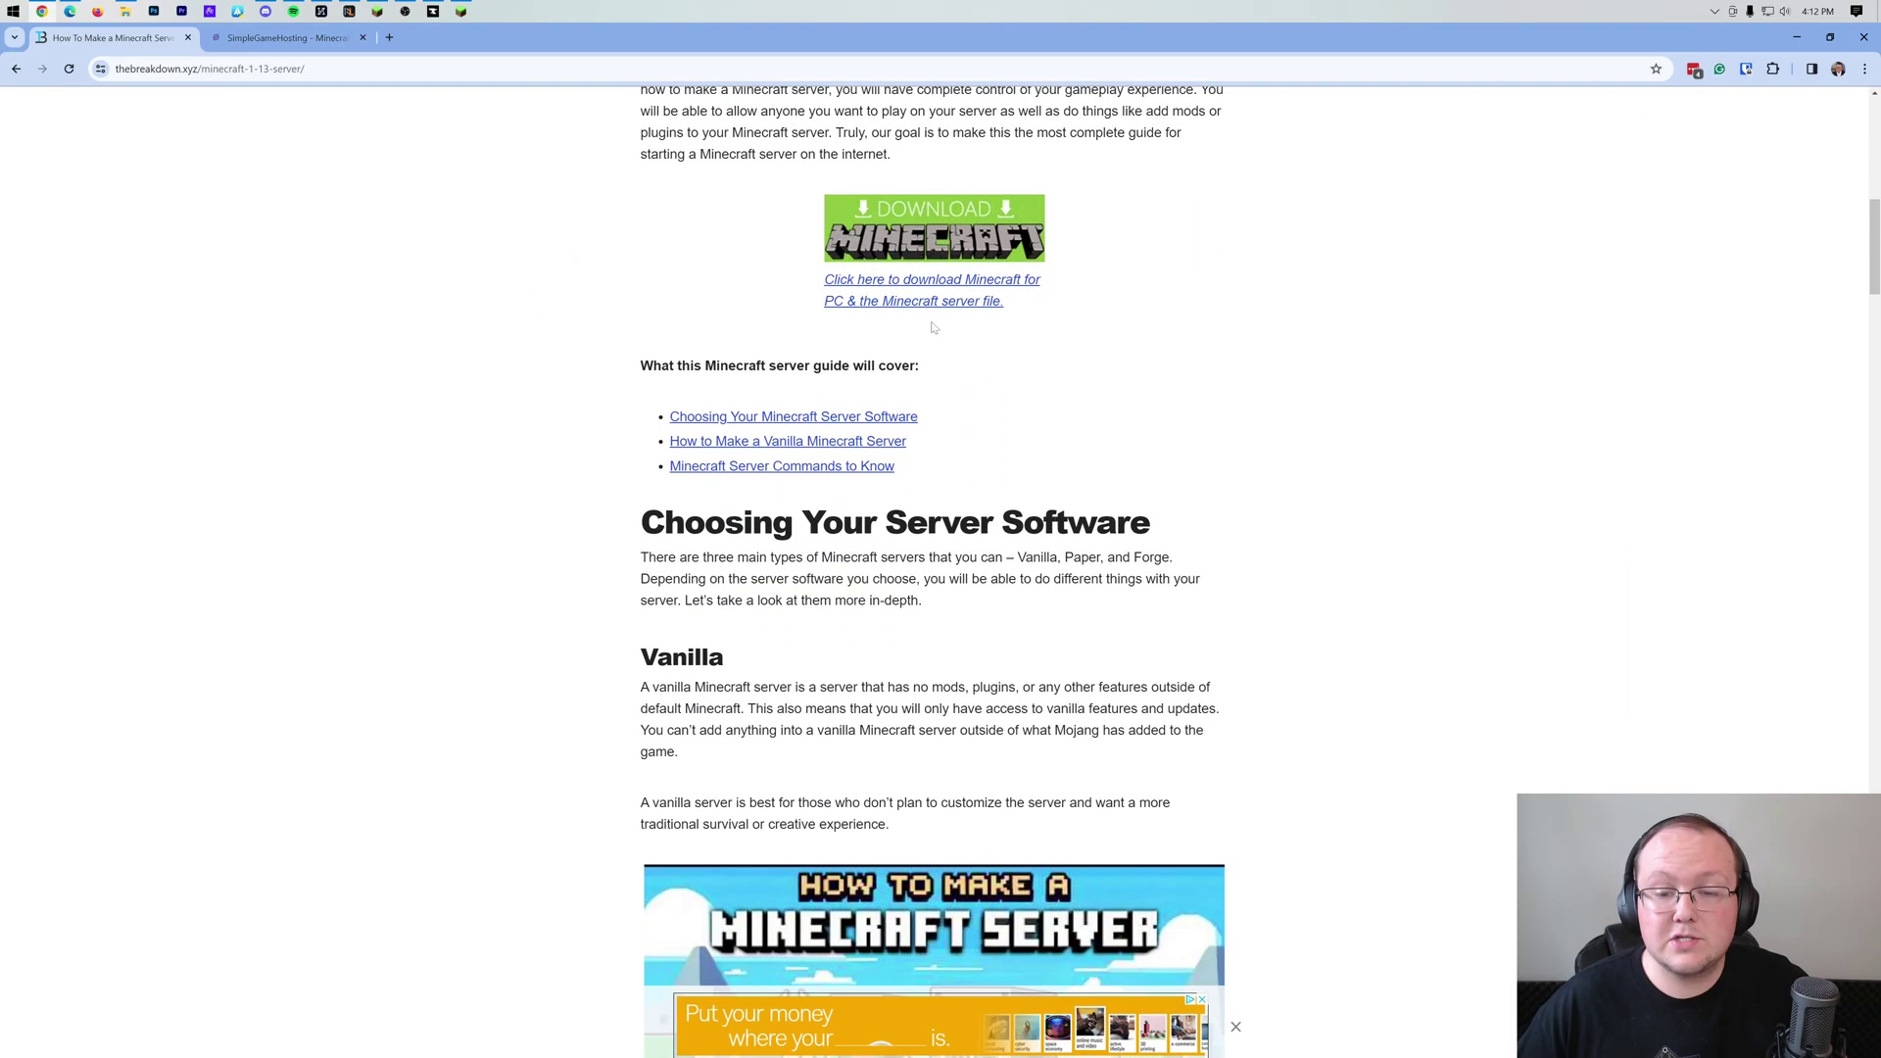
pyautogui.scroll(-10, 821, 574)
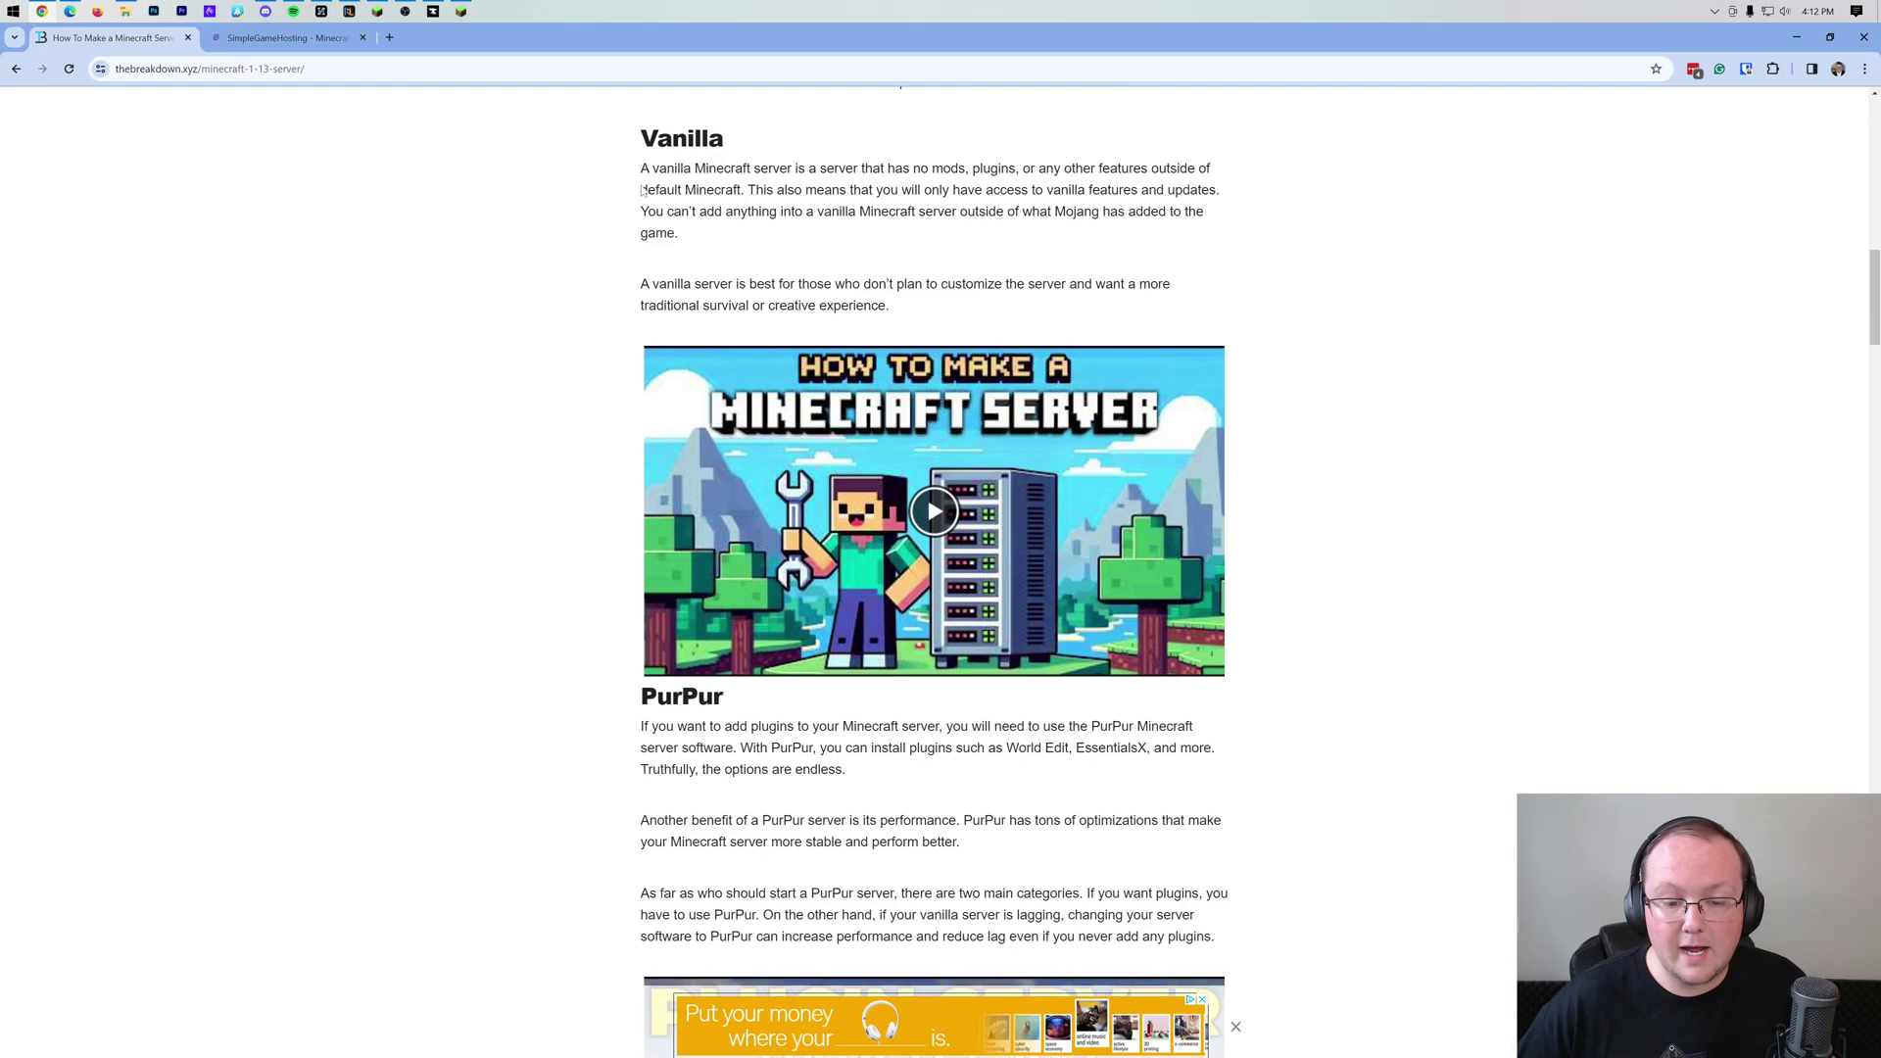
pyautogui.scroll(-7, 821, 574)
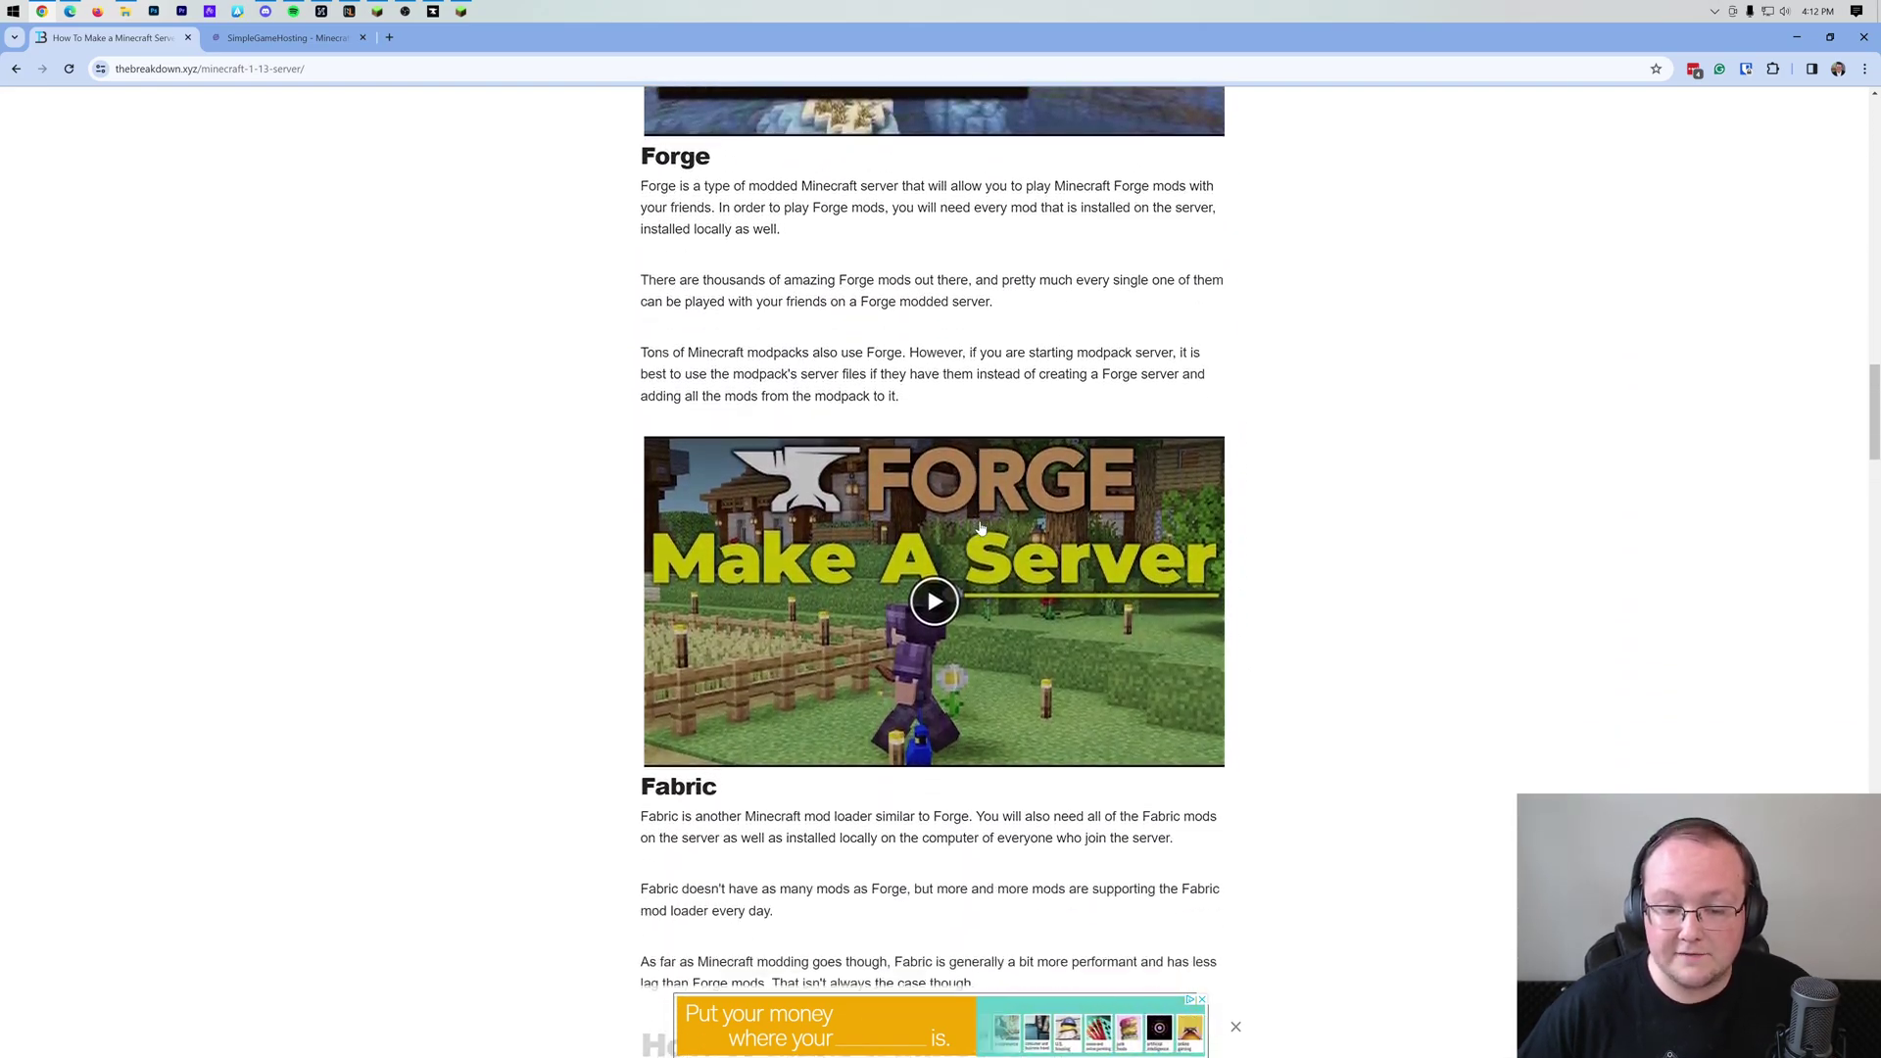
pyautogui.scroll(7, 999, 531)
pyautogui.scroll(20, 1000, 531)
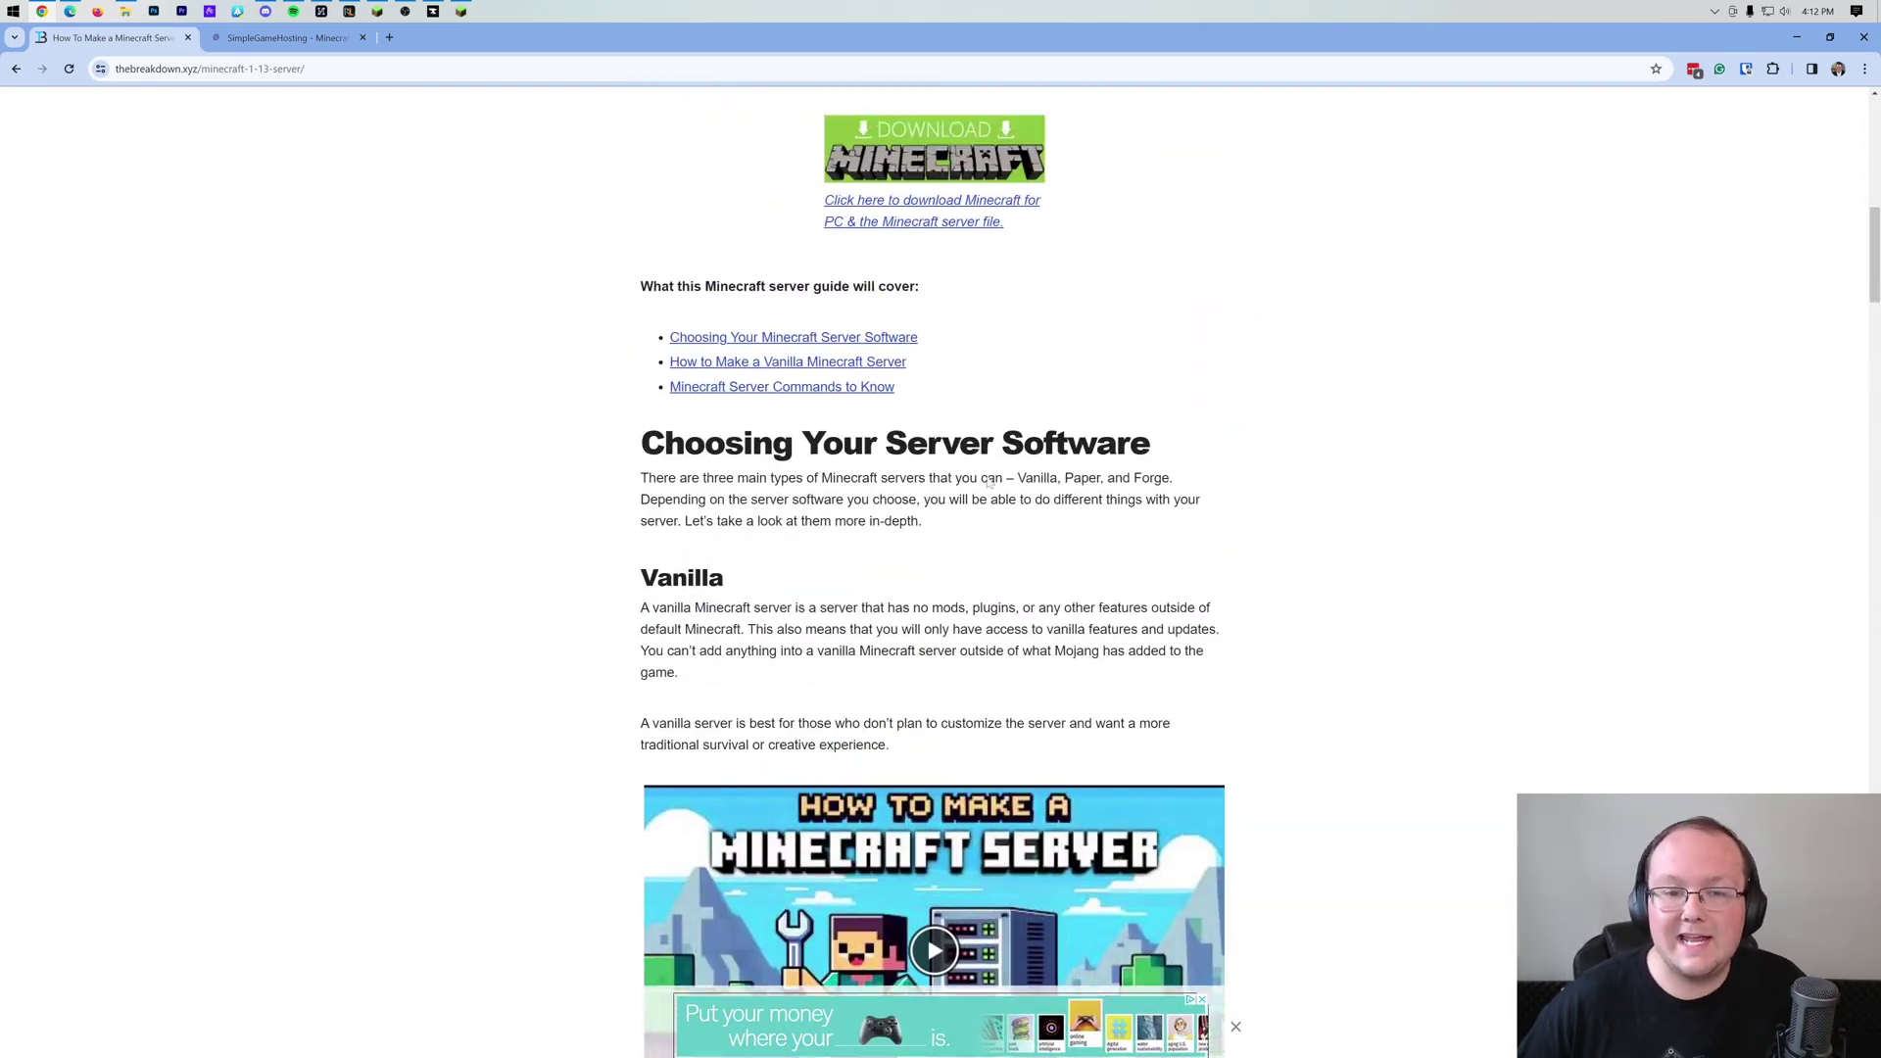
pyautogui.scroll(1, 1098, 484)
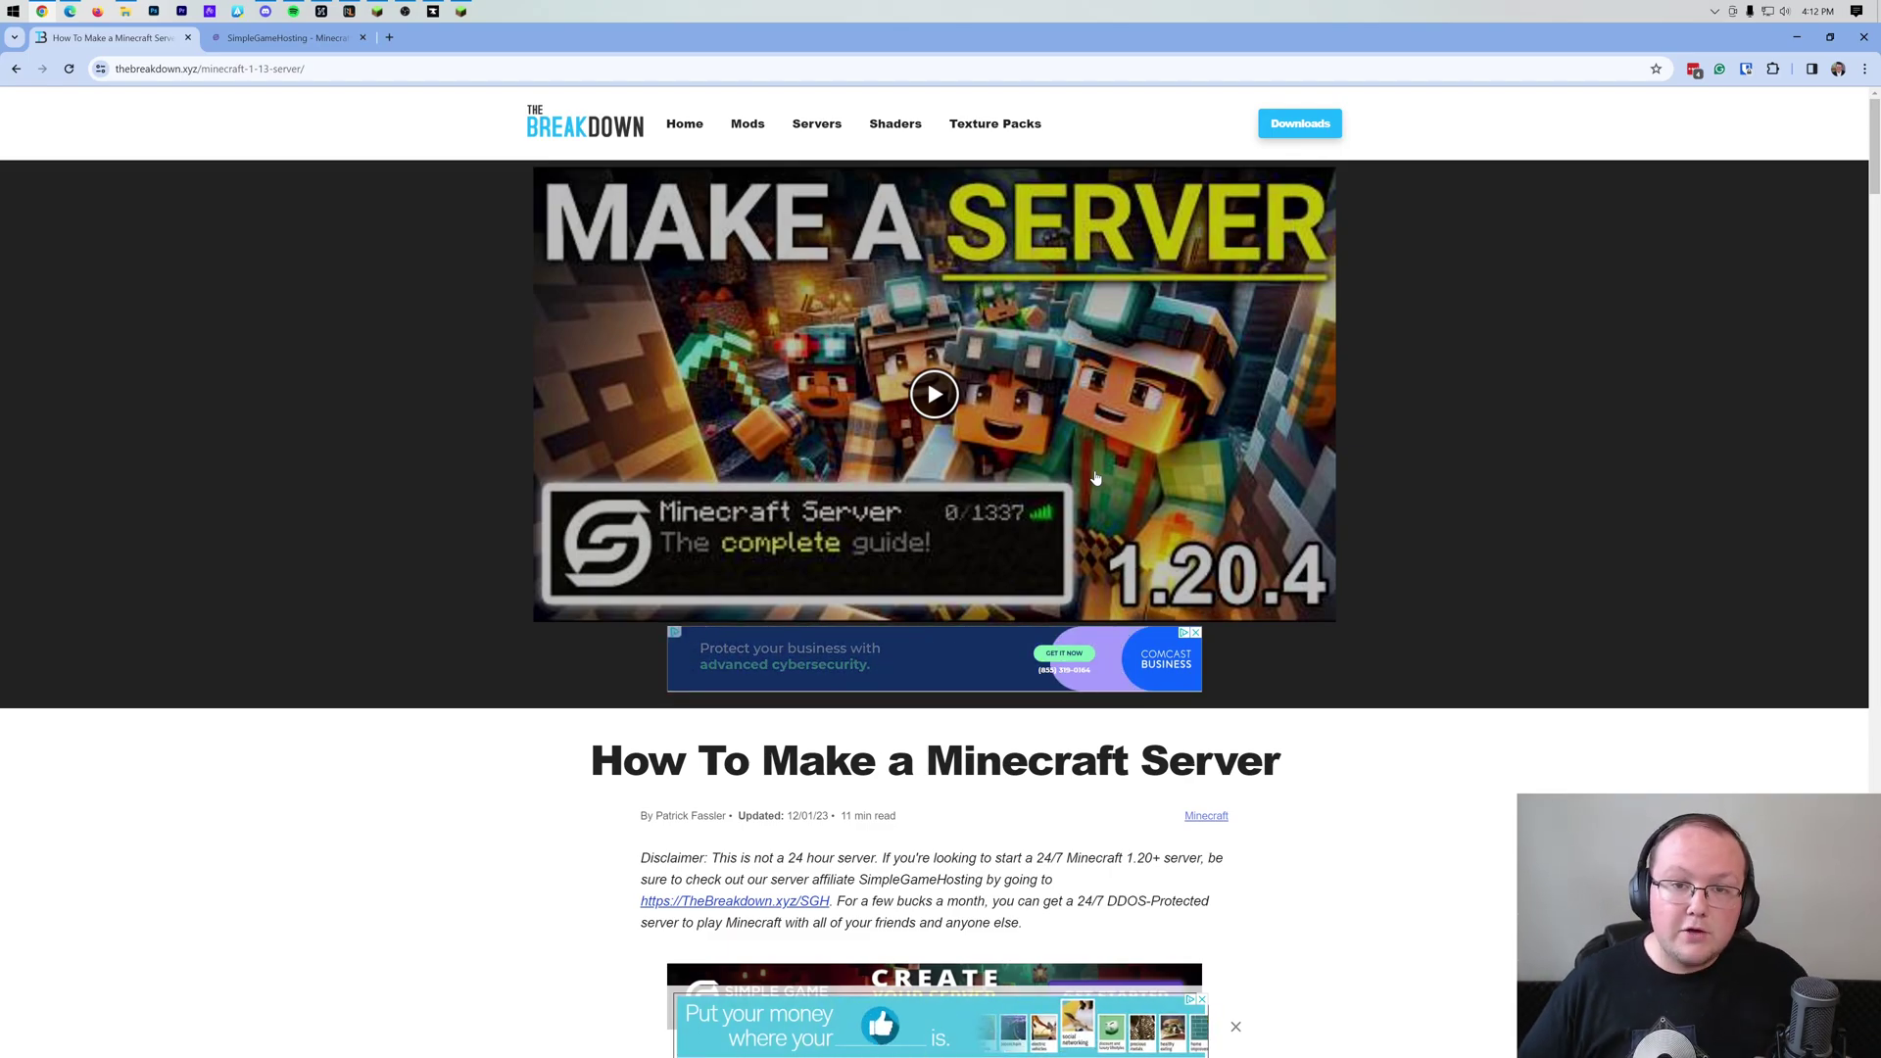
# View SimpleGameHosting's Minecraft hosting offer and search its CurseForge modpacks for Pixelmon
pyautogui.click(267, 39)
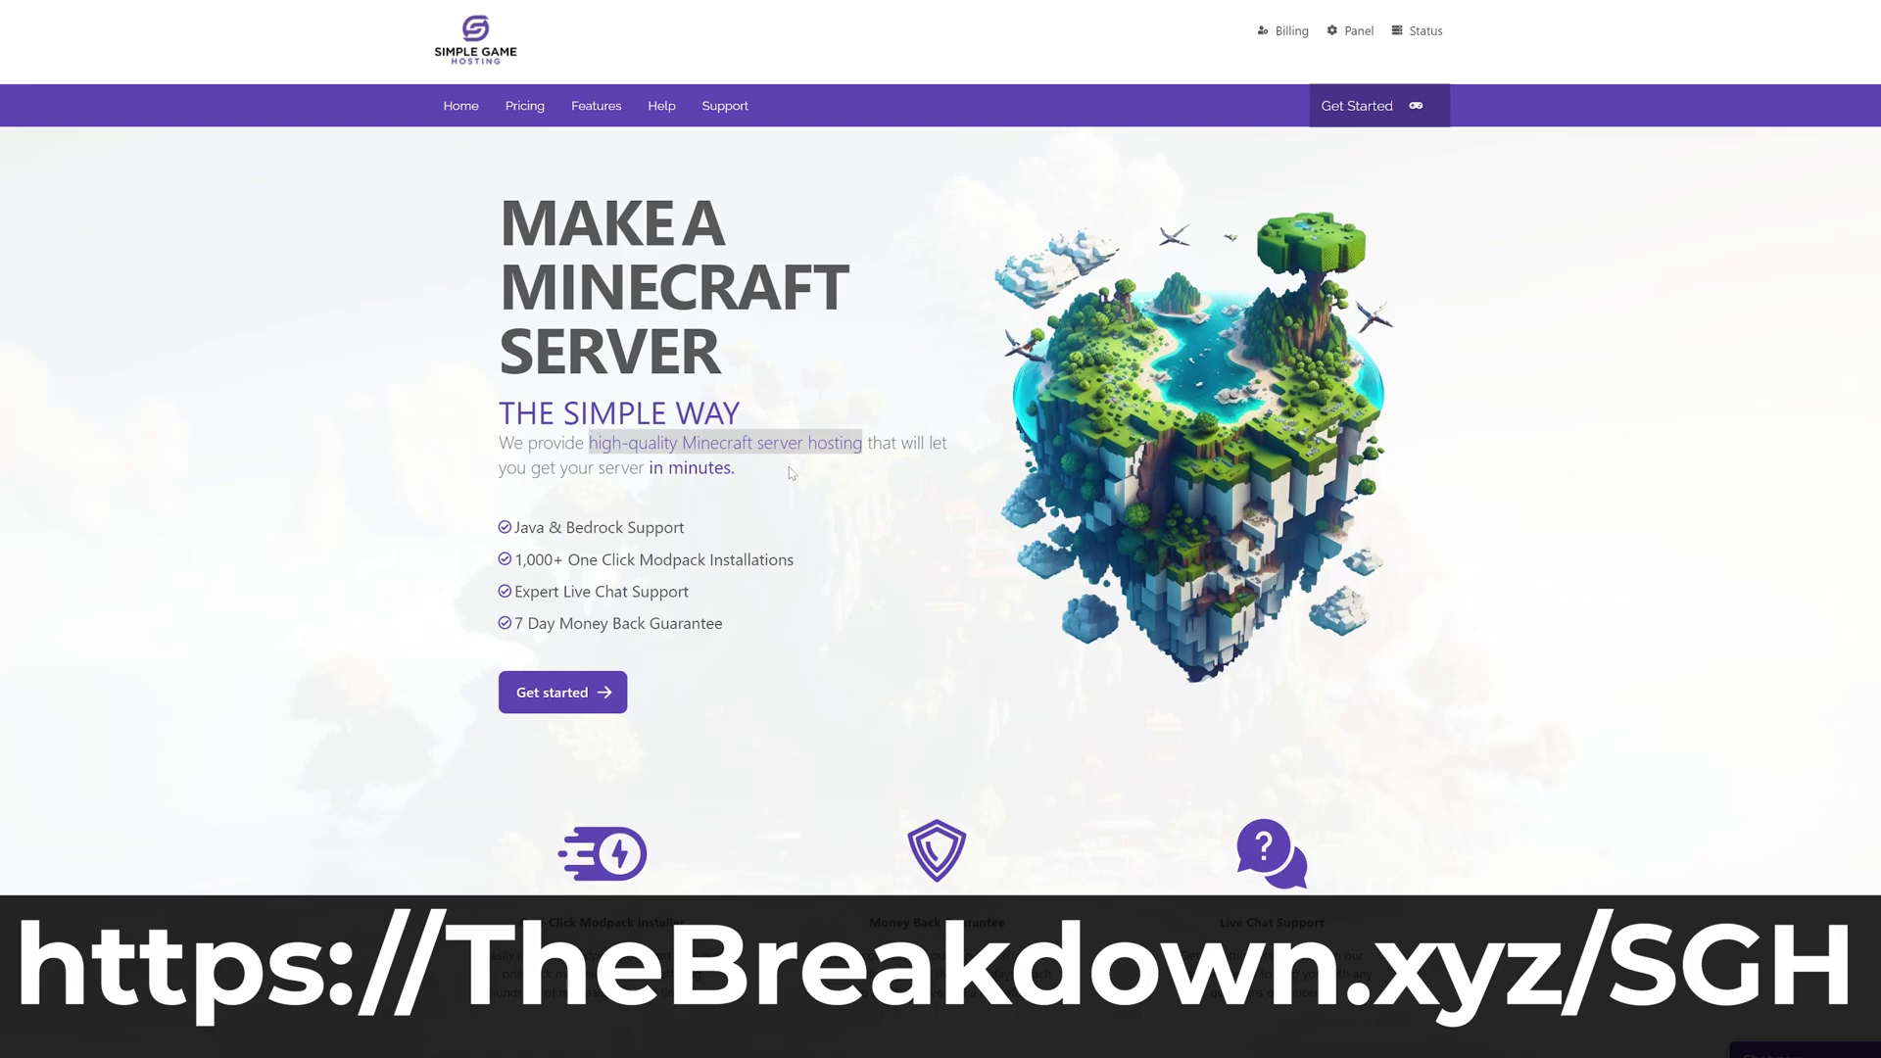
pyautogui.scroll(-4, 792, 472)
pyautogui.moveTo(519, 518); pyautogui.dragTo(673, 518)
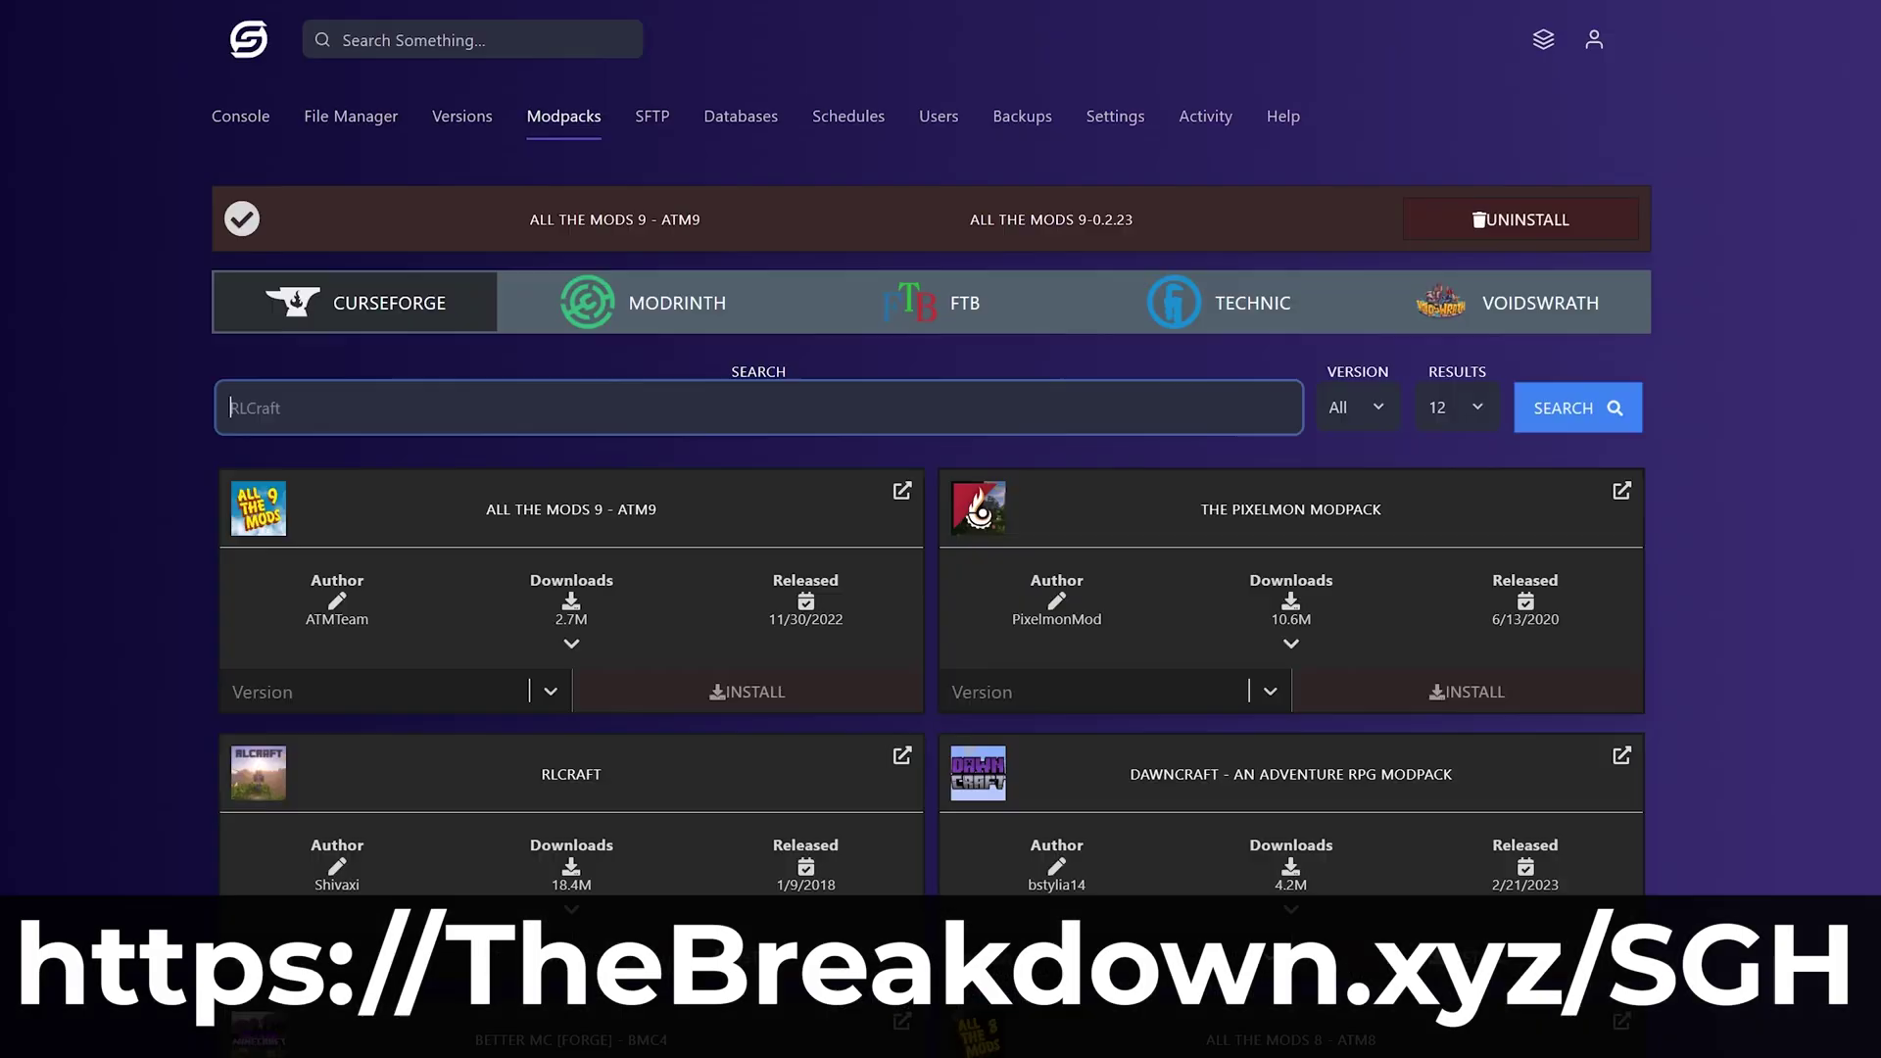
pyautogui.write('Pixelm')
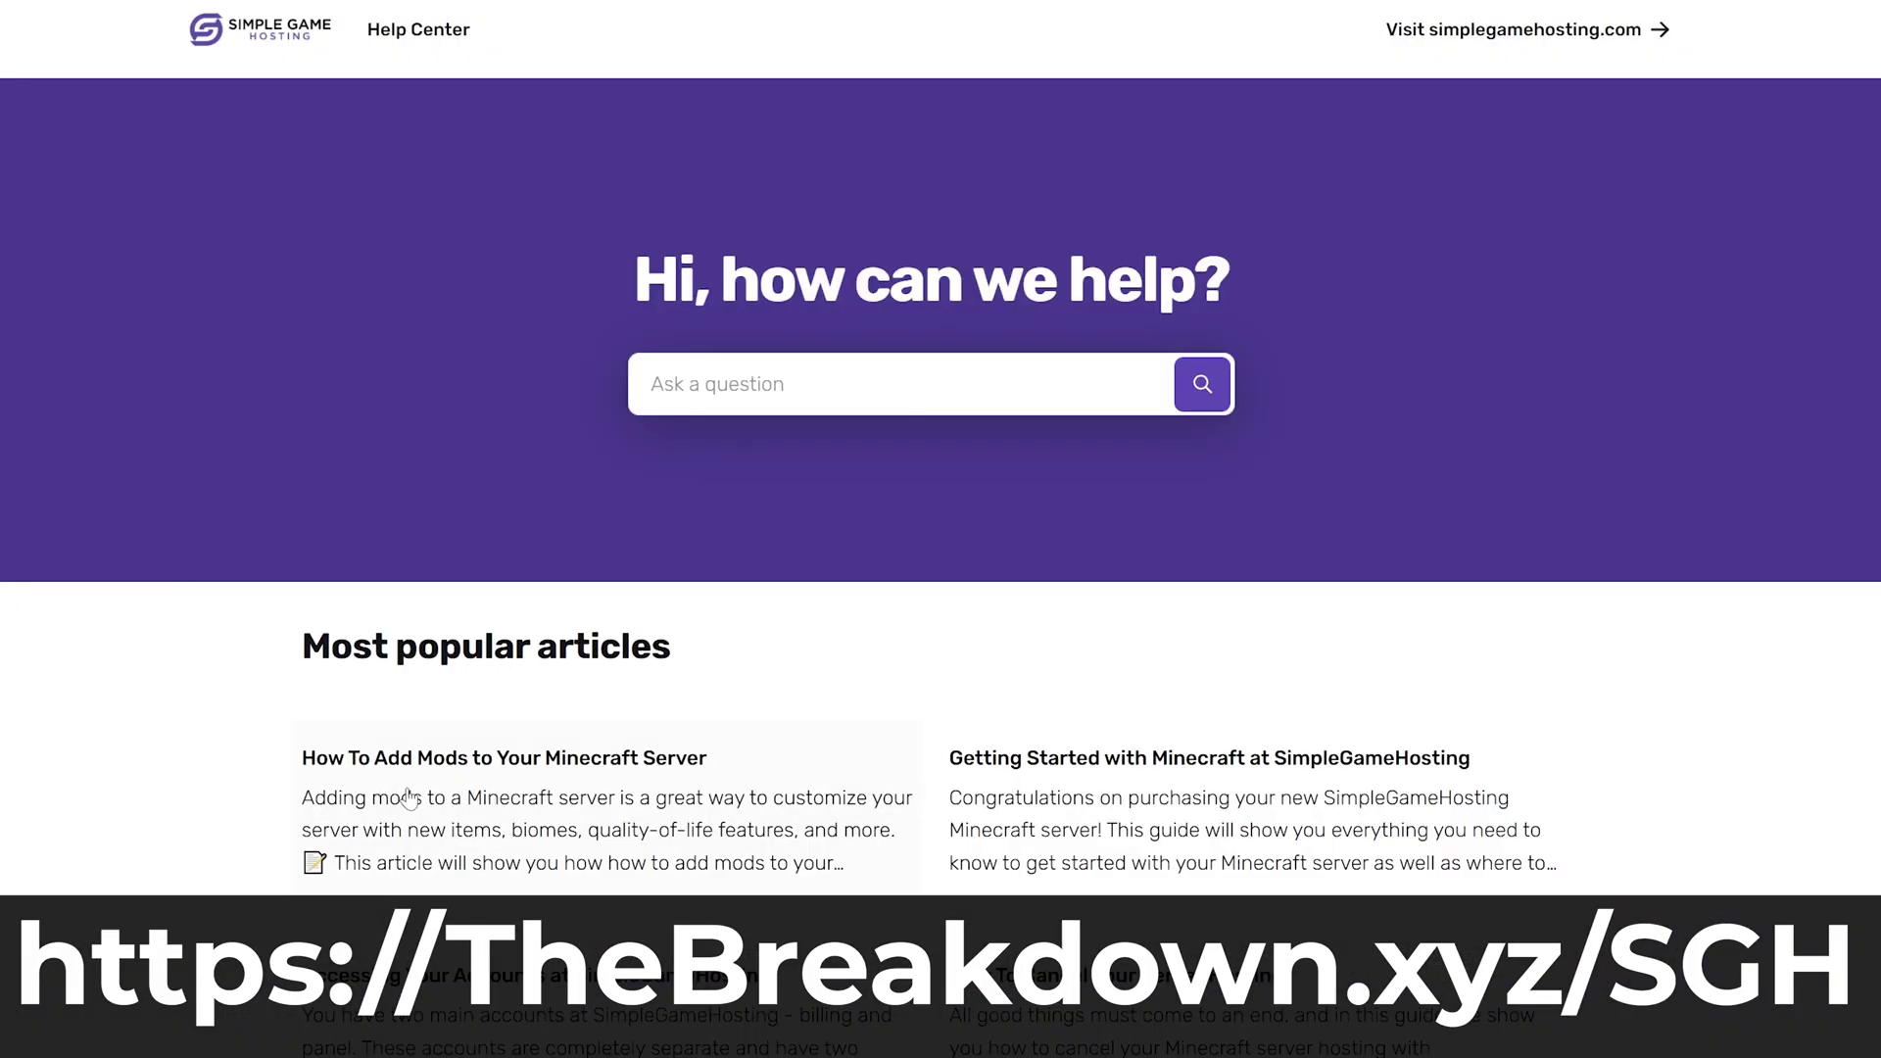
# Open the help article "How To Add Mods to Your Minecraft Server" and read through its steps
pyautogui.click(407, 794)
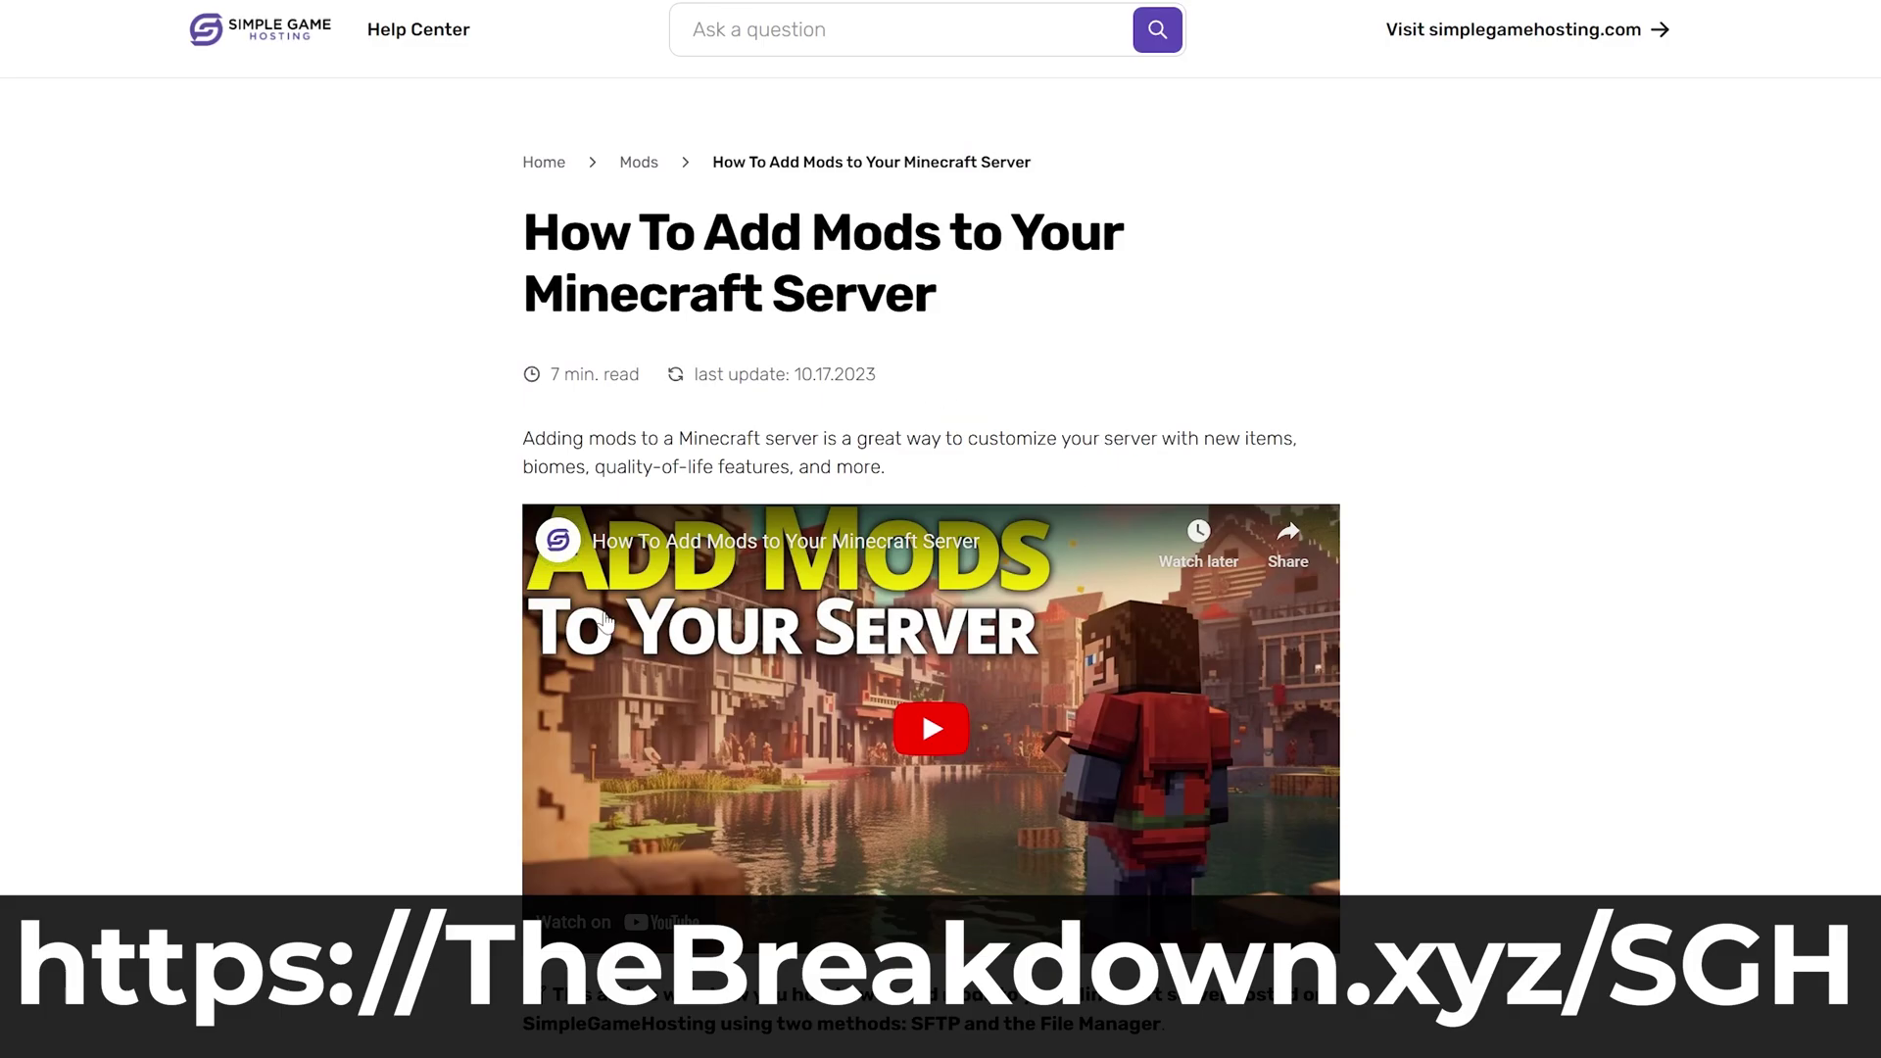
pyautogui.scroll(-20, 826, 752)
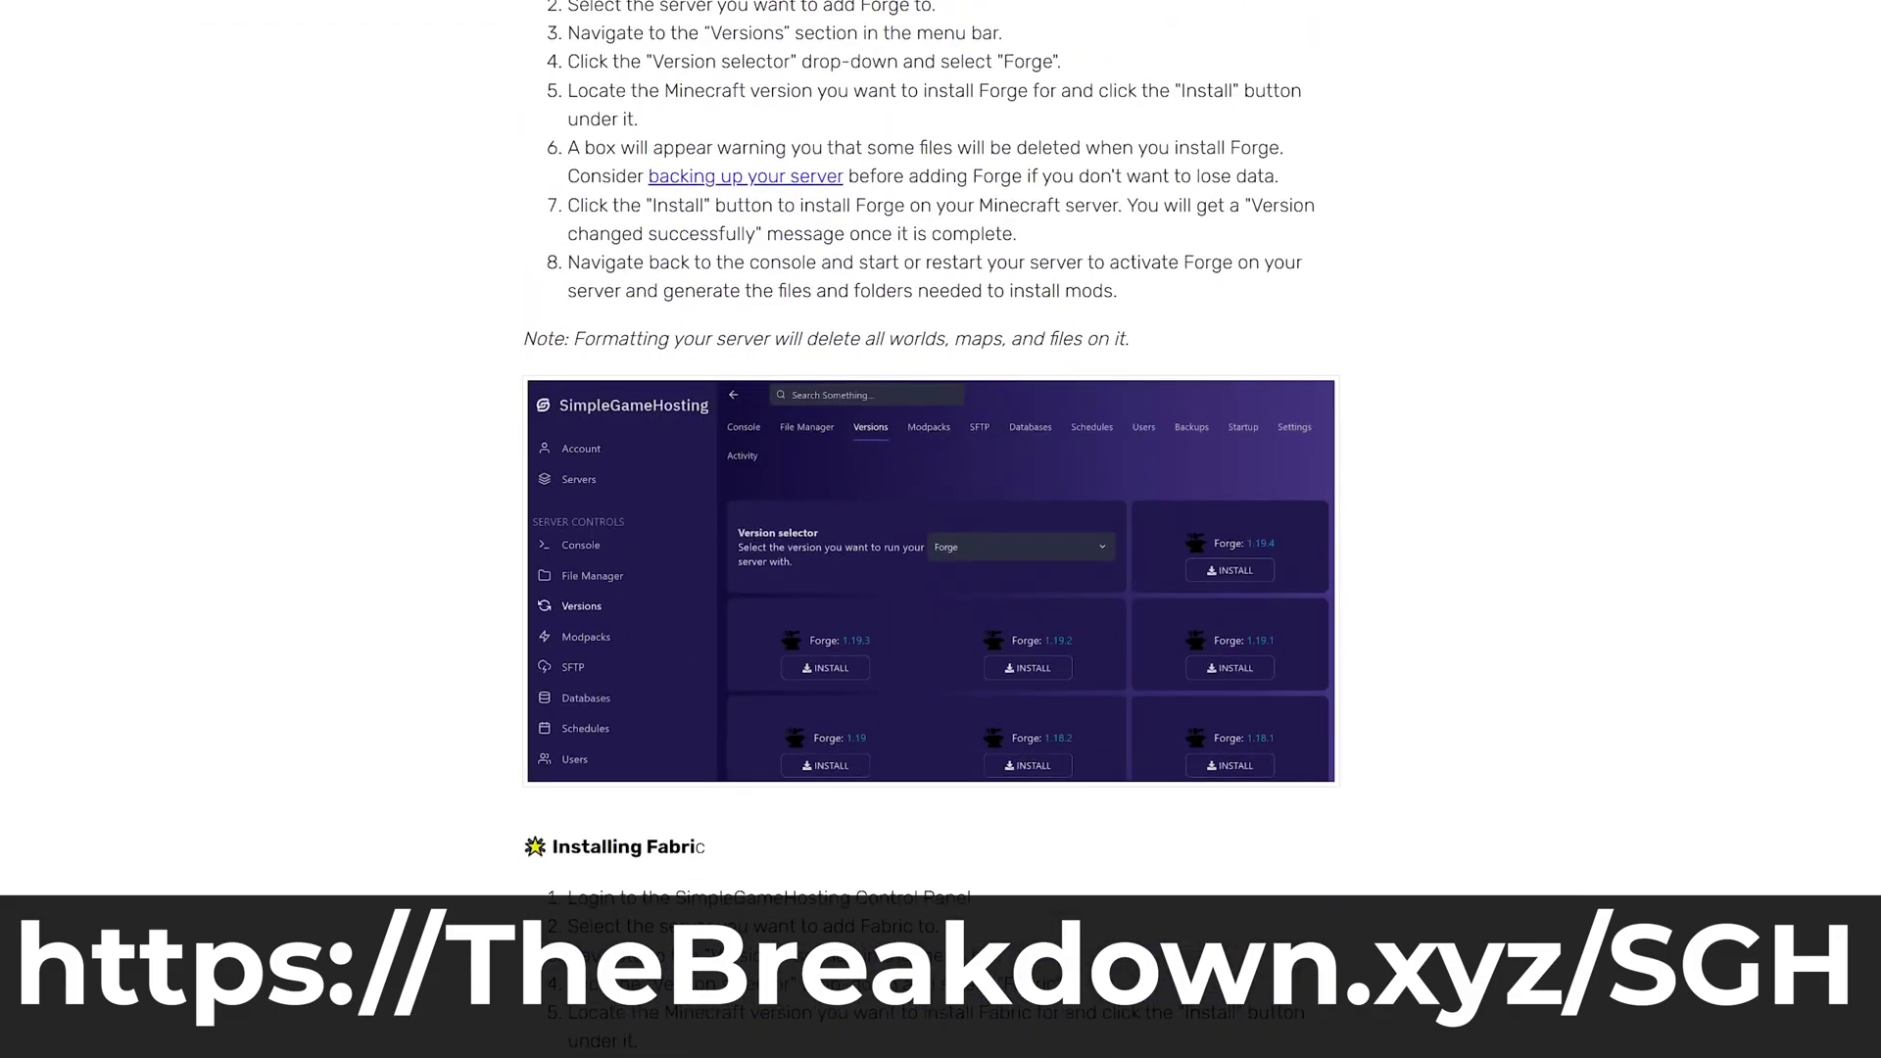
pyautogui.scroll(-20, 800, 725)
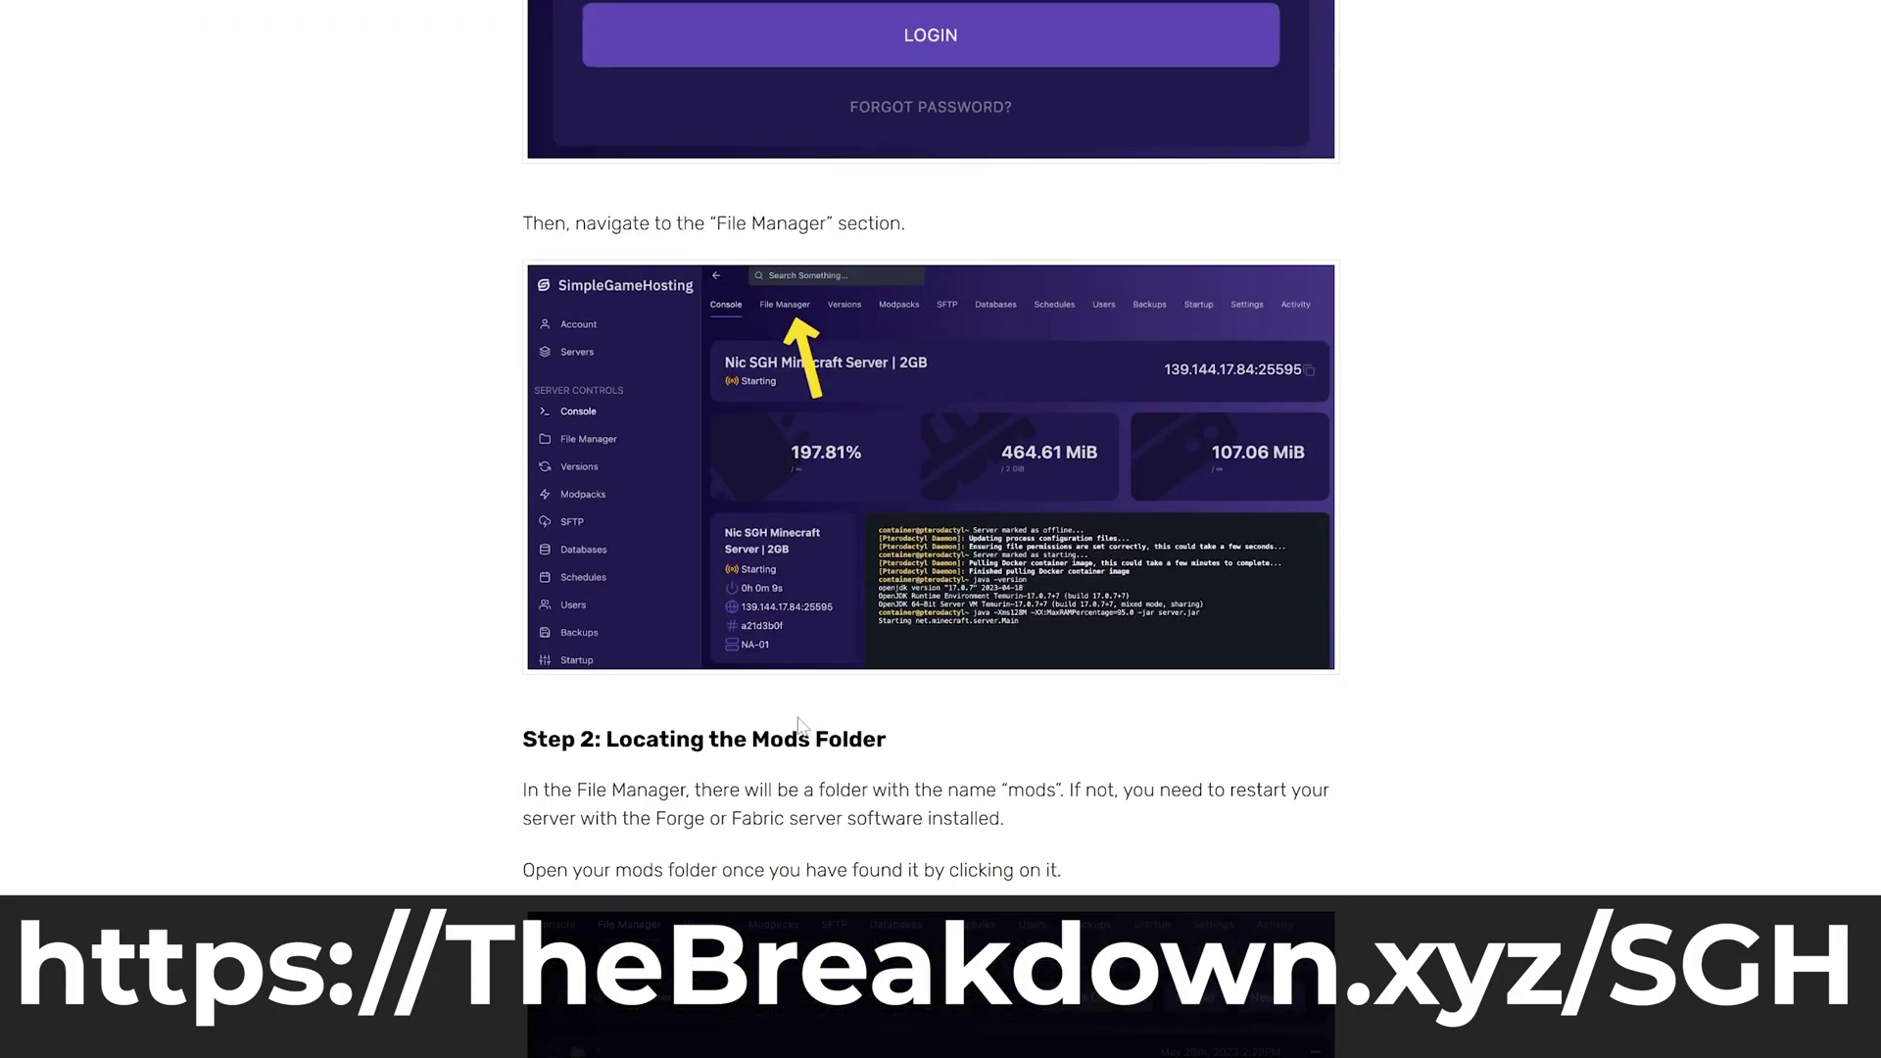
pyautogui.scroll(-10, 797, 717)
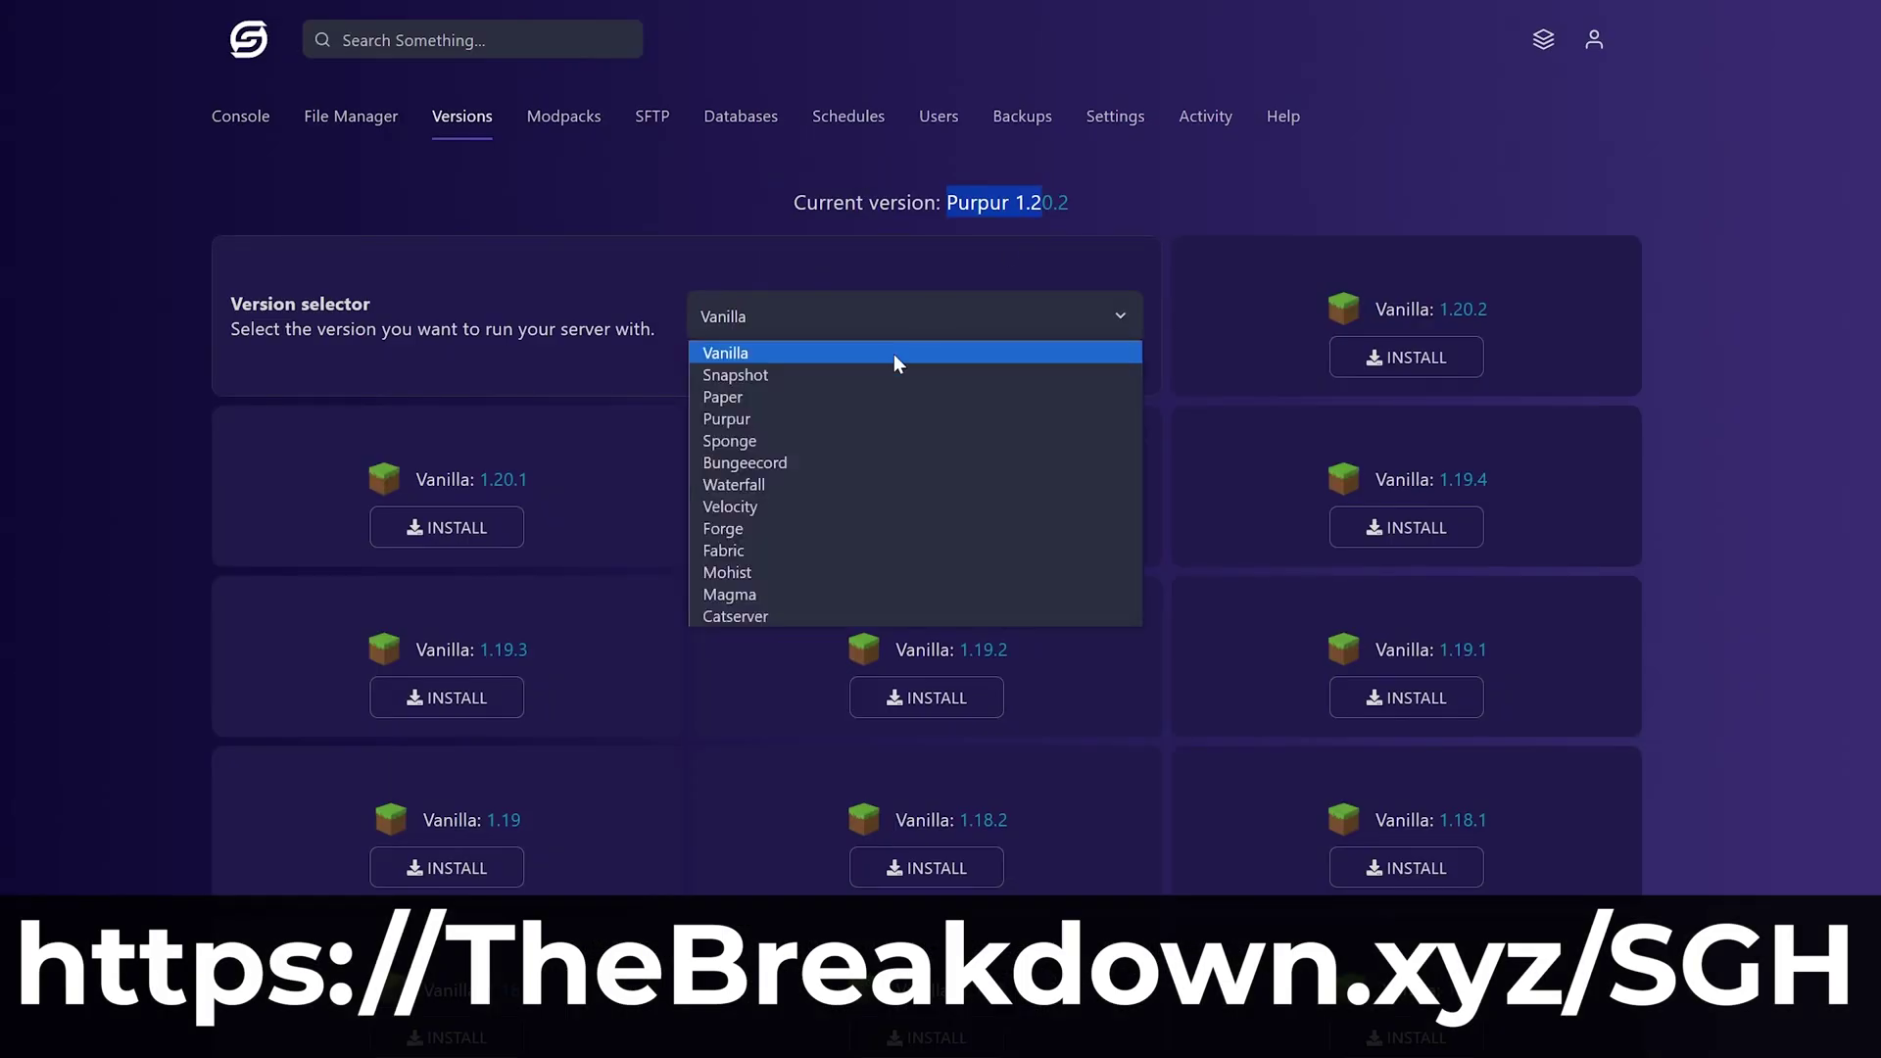
# Choose Forge as the server software in the version selector and install the first listed version
pyautogui.click(857, 526)
pyautogui.click(1406, 358)
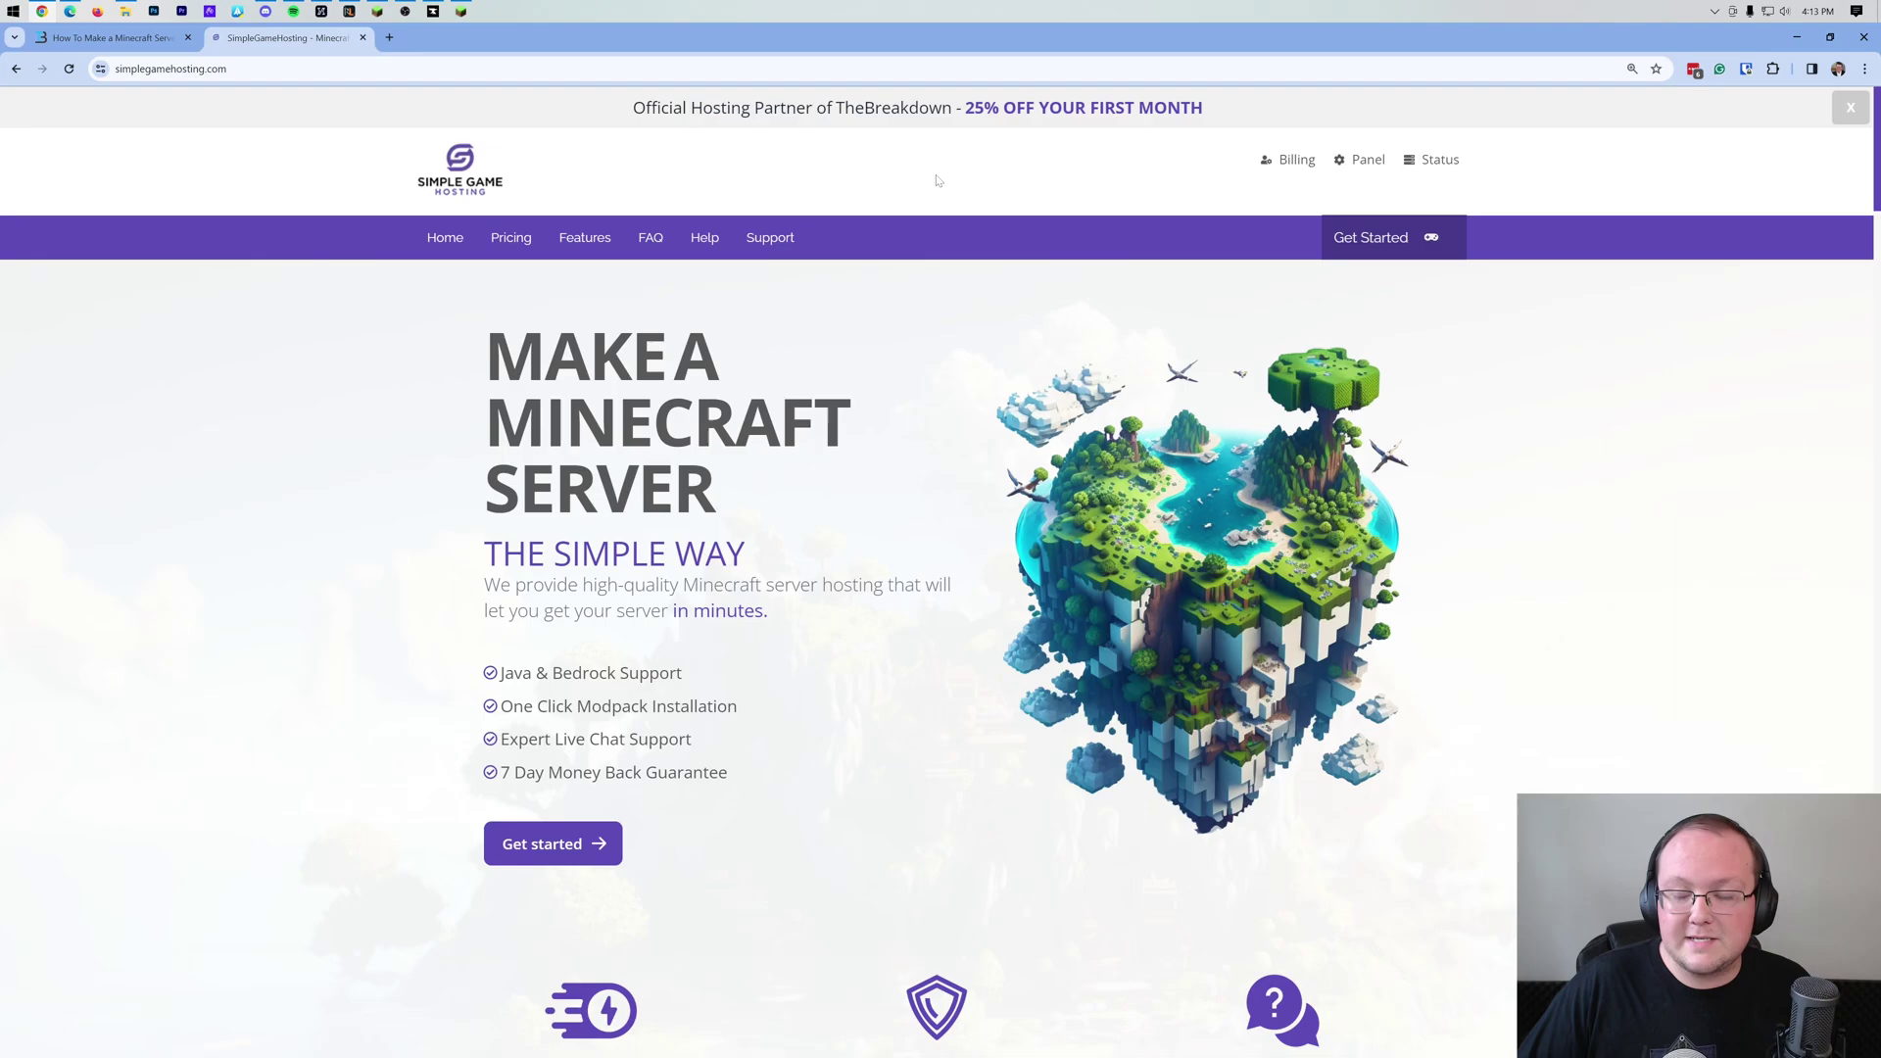
# Switch back to the host's Minecraft instance and save and quit the LAN world to the title screen
pyautogui.click(1793, 39)
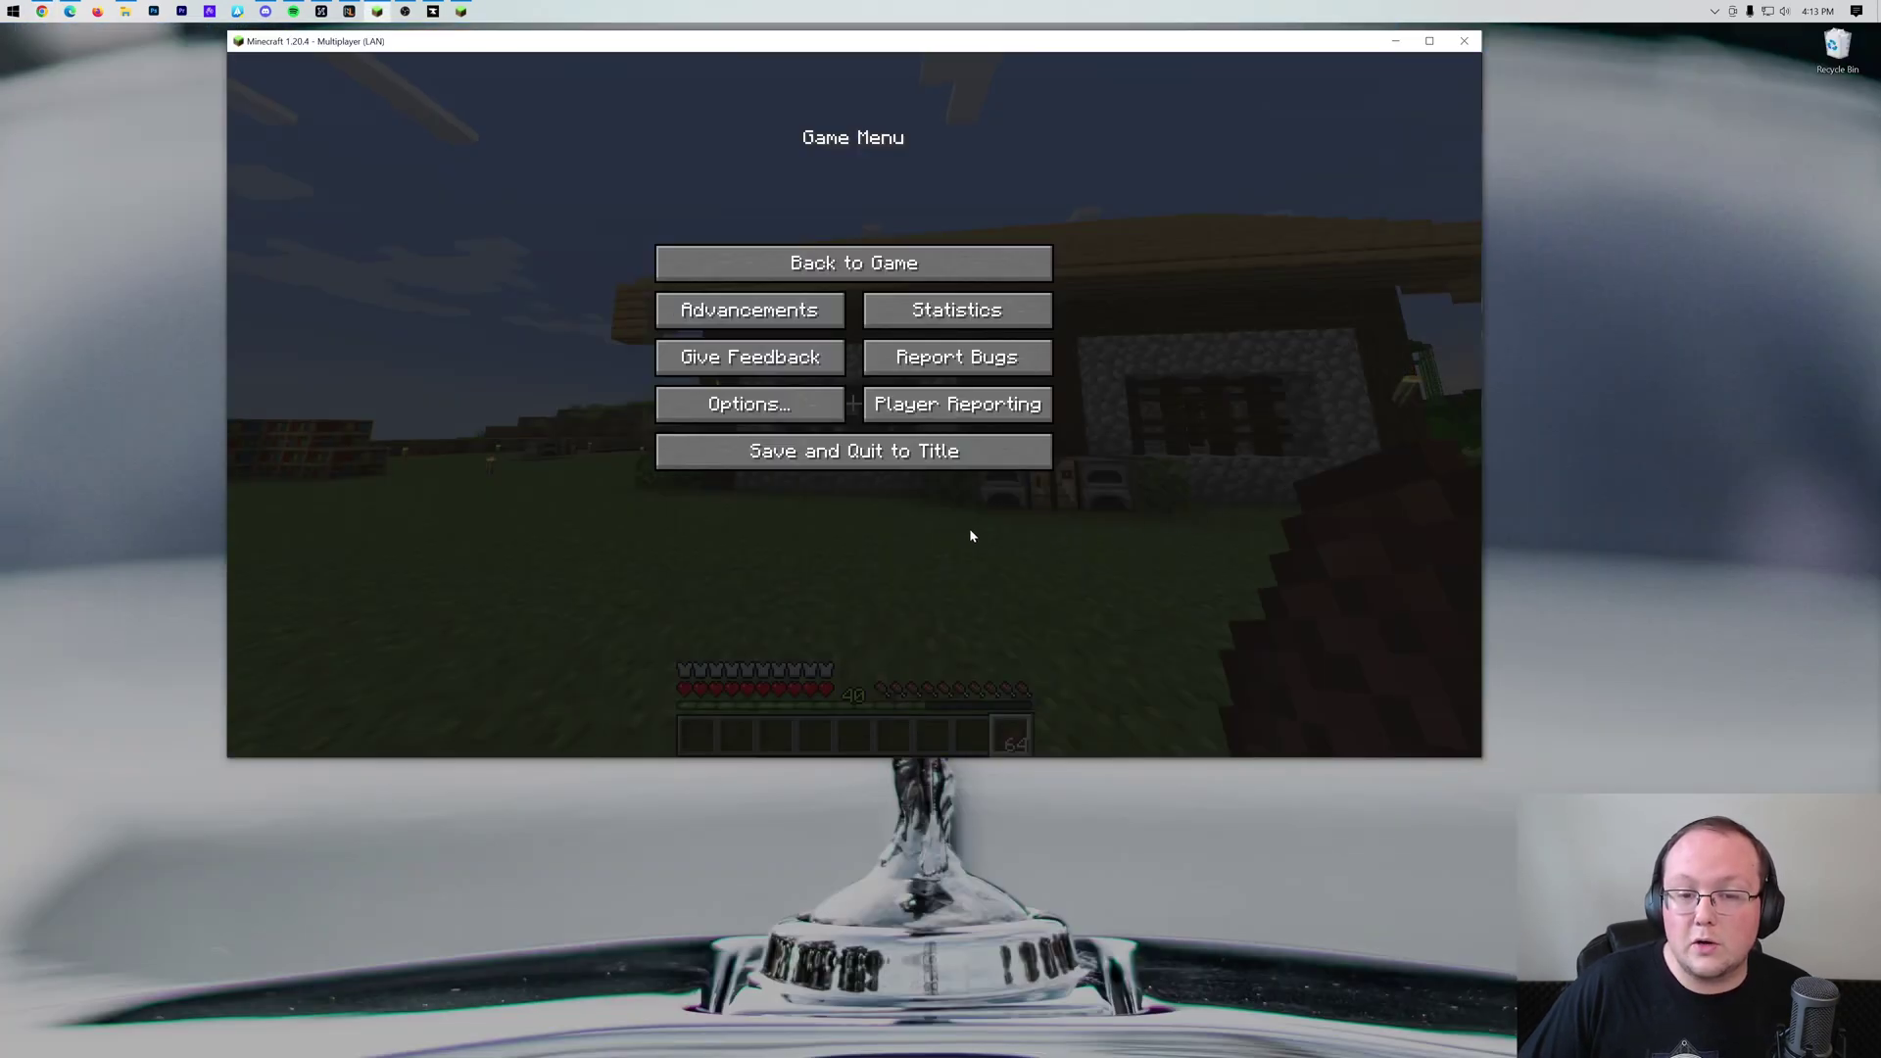
pyautogui.press('Escape')
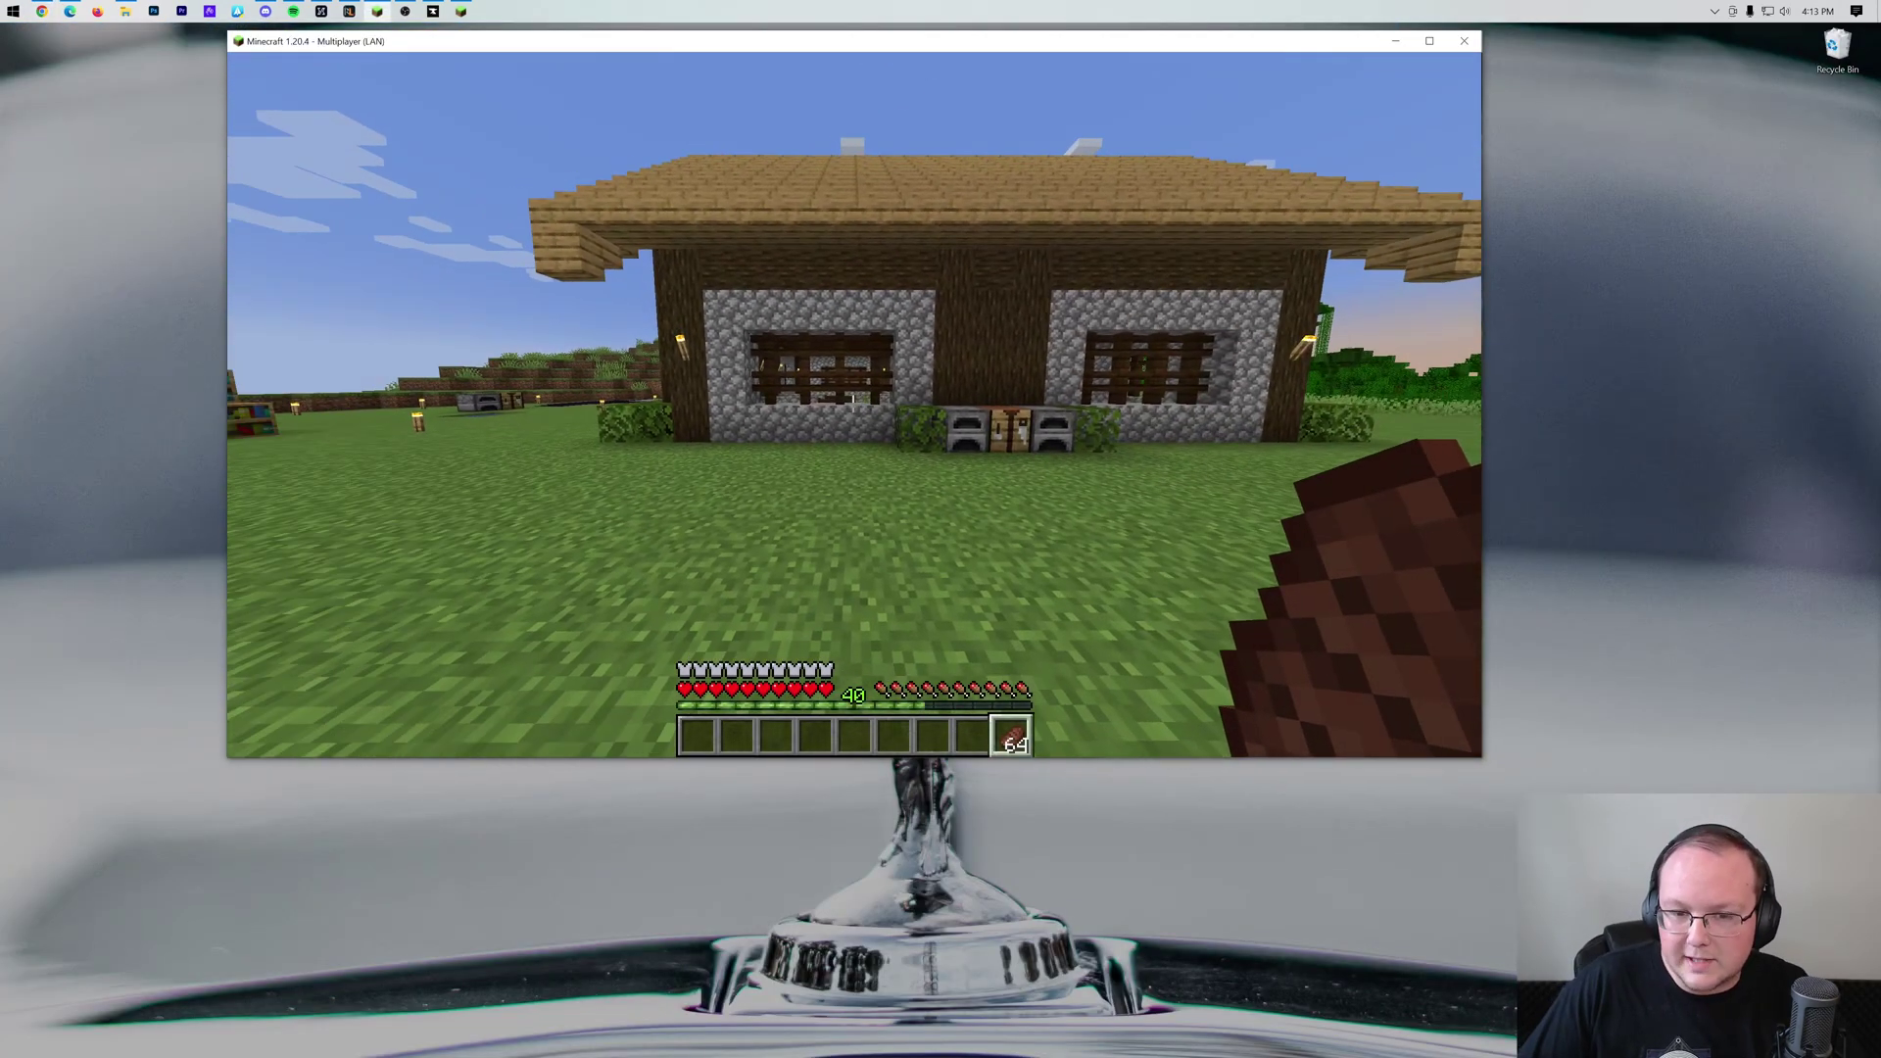
pyautogui.press('Escape')
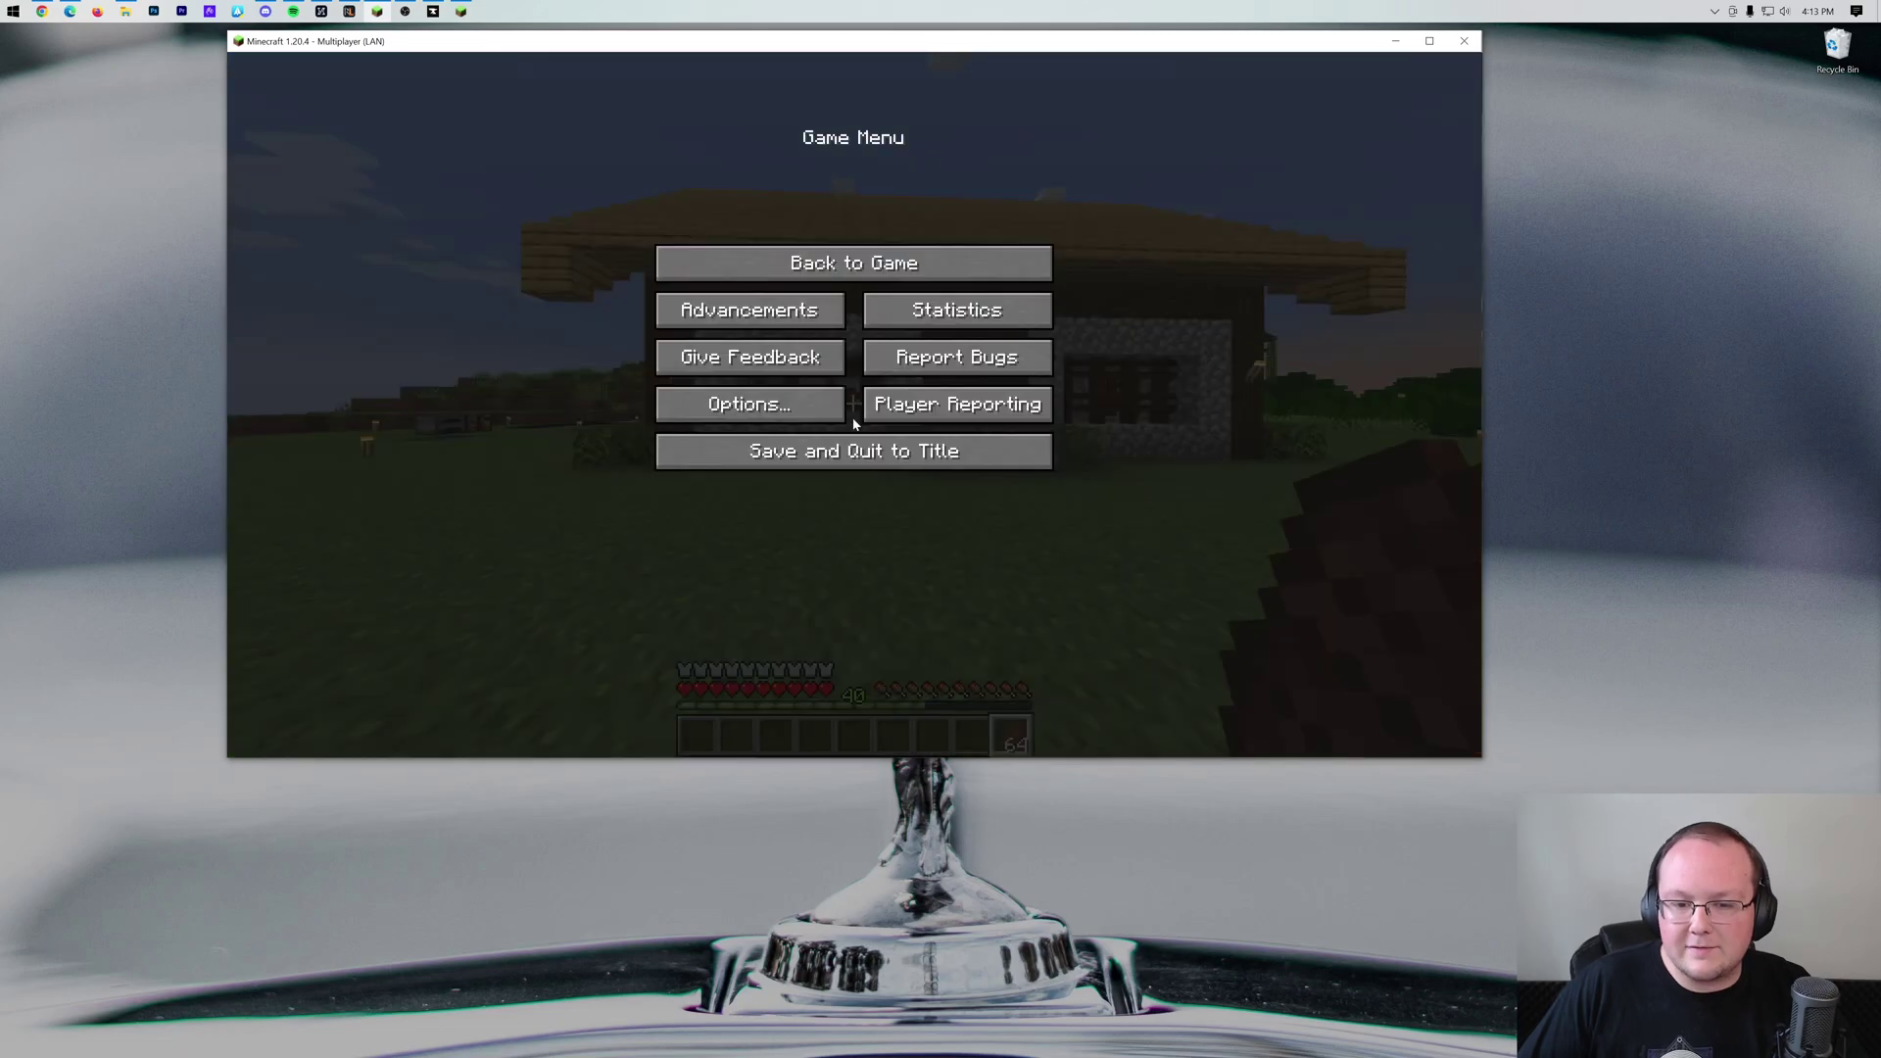
pyautogui.click(849, 468)
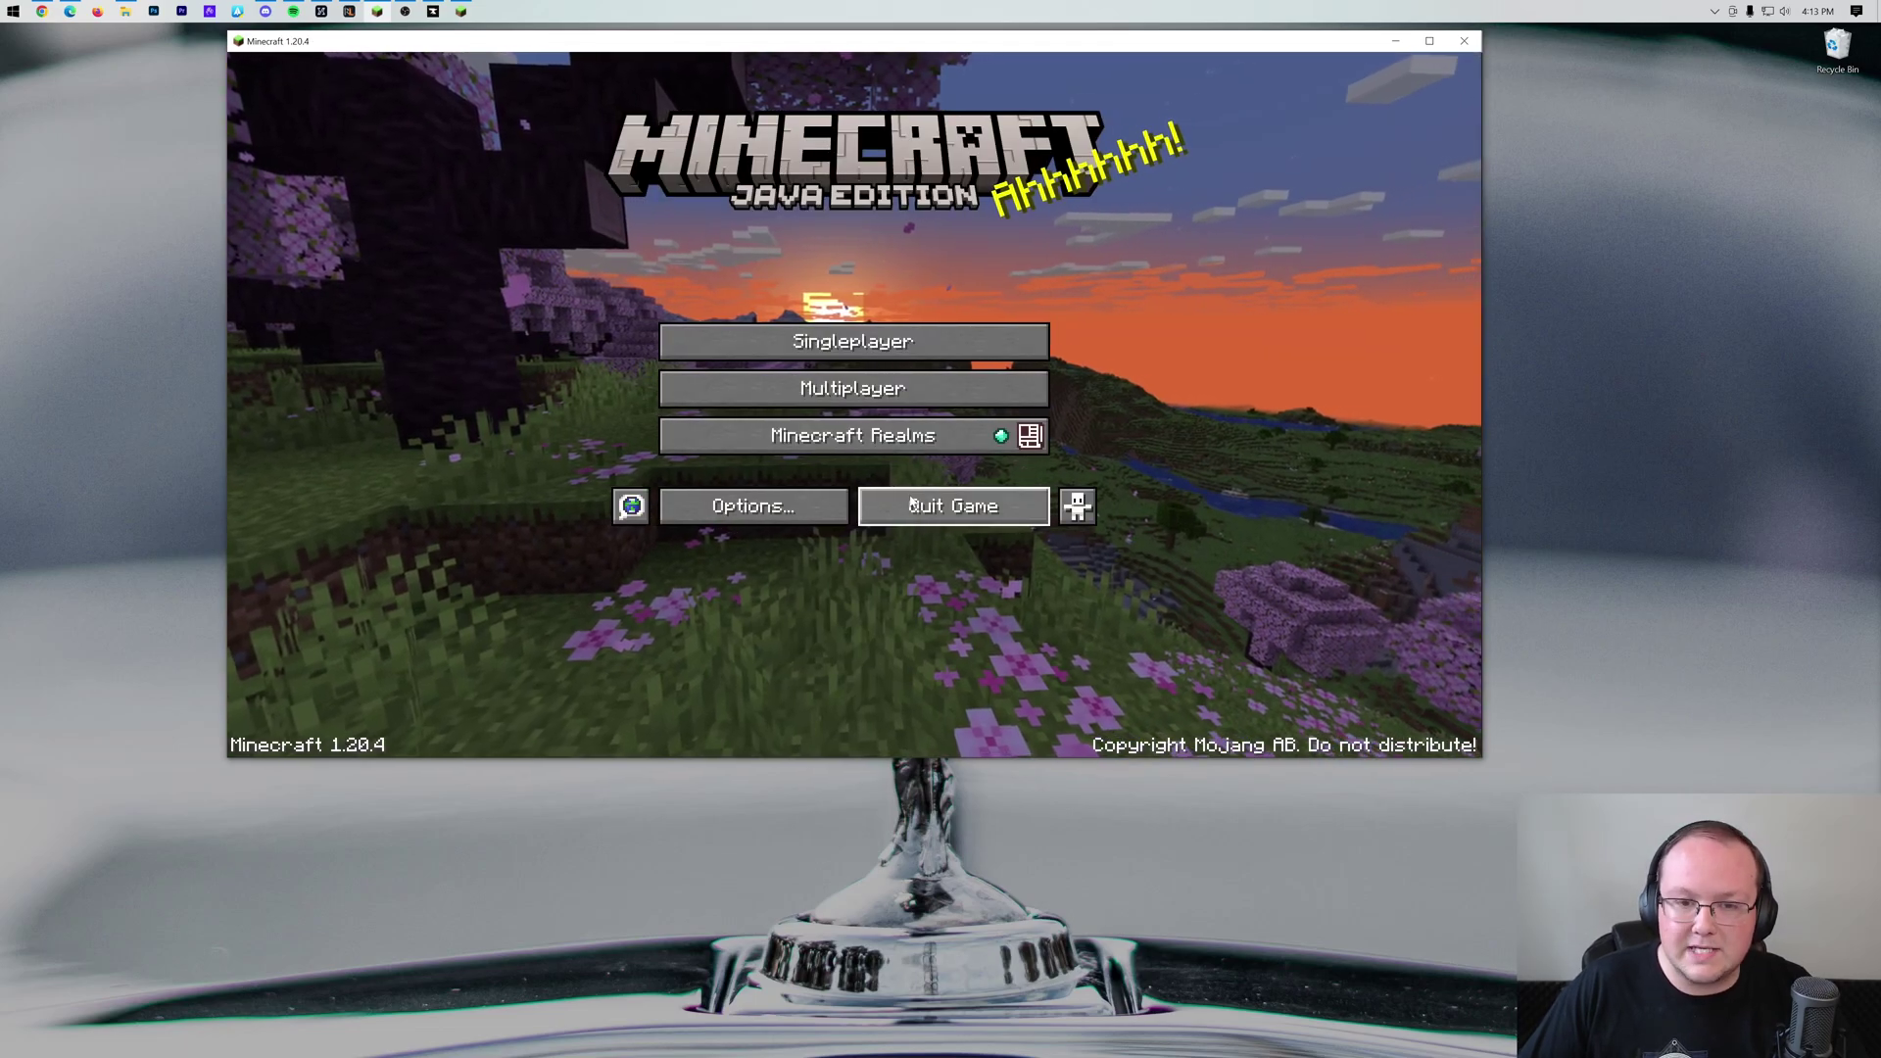
# Quit the host's Minecraft instance and return the remaining instance to its title screen
pyautogui.click(911, 506)
pyautogui.click(915, 449)
pyautogui.press('Escape')
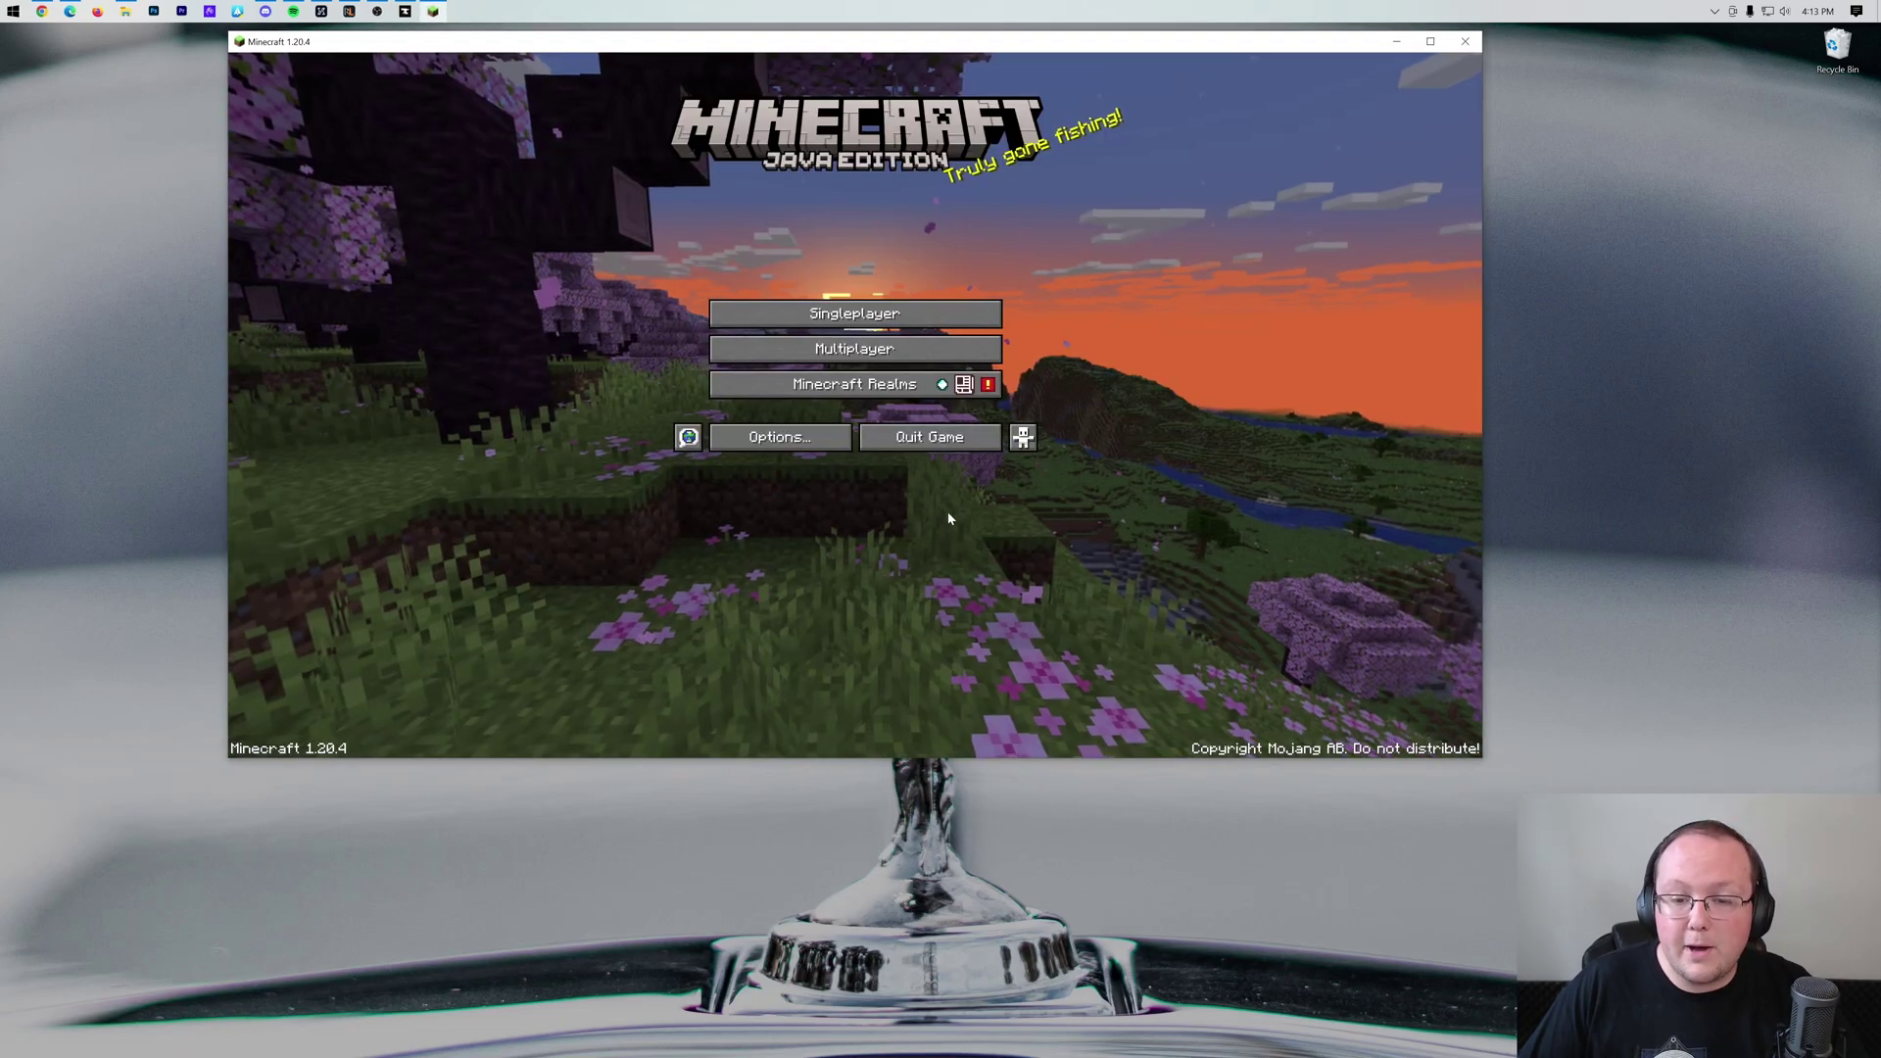
# Quit the remaining Minecraft instance and open the Minecraft 1.20.4 Server folder
pyautogui.click(935, 450)
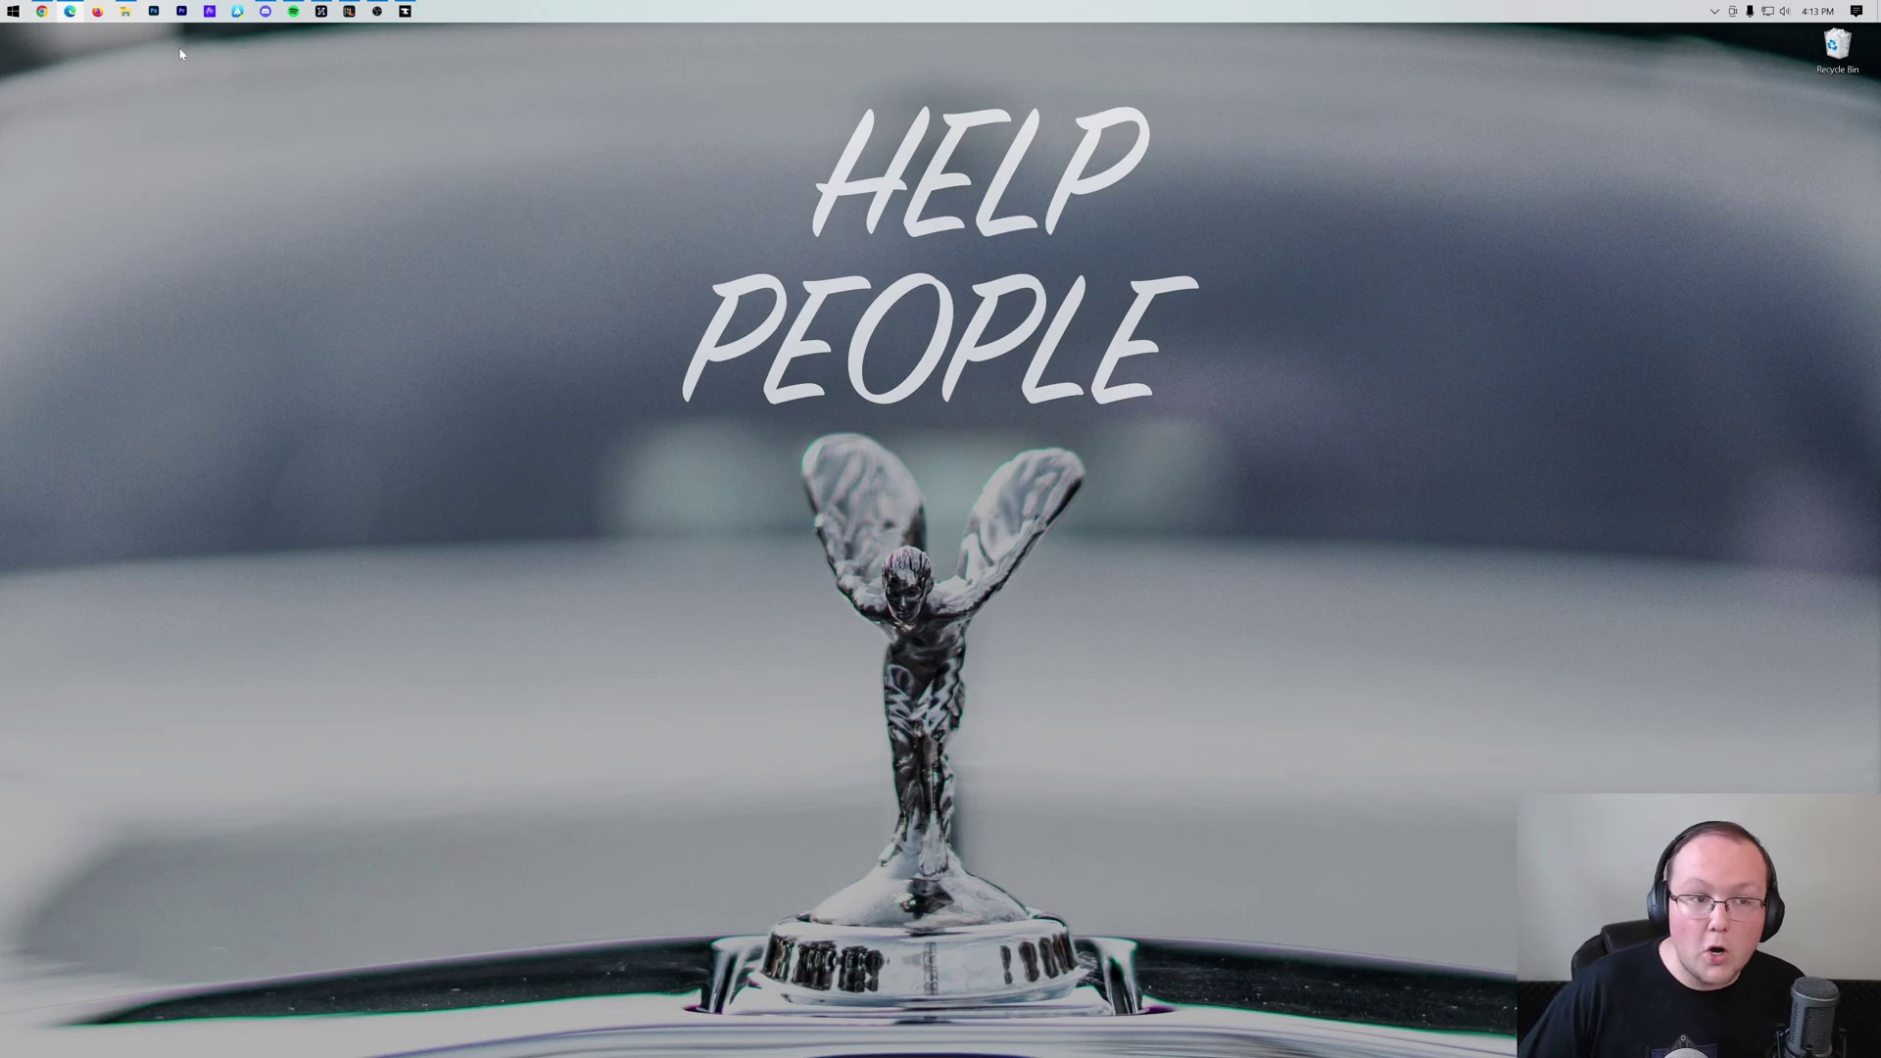
pyautogui.click(127, 11)
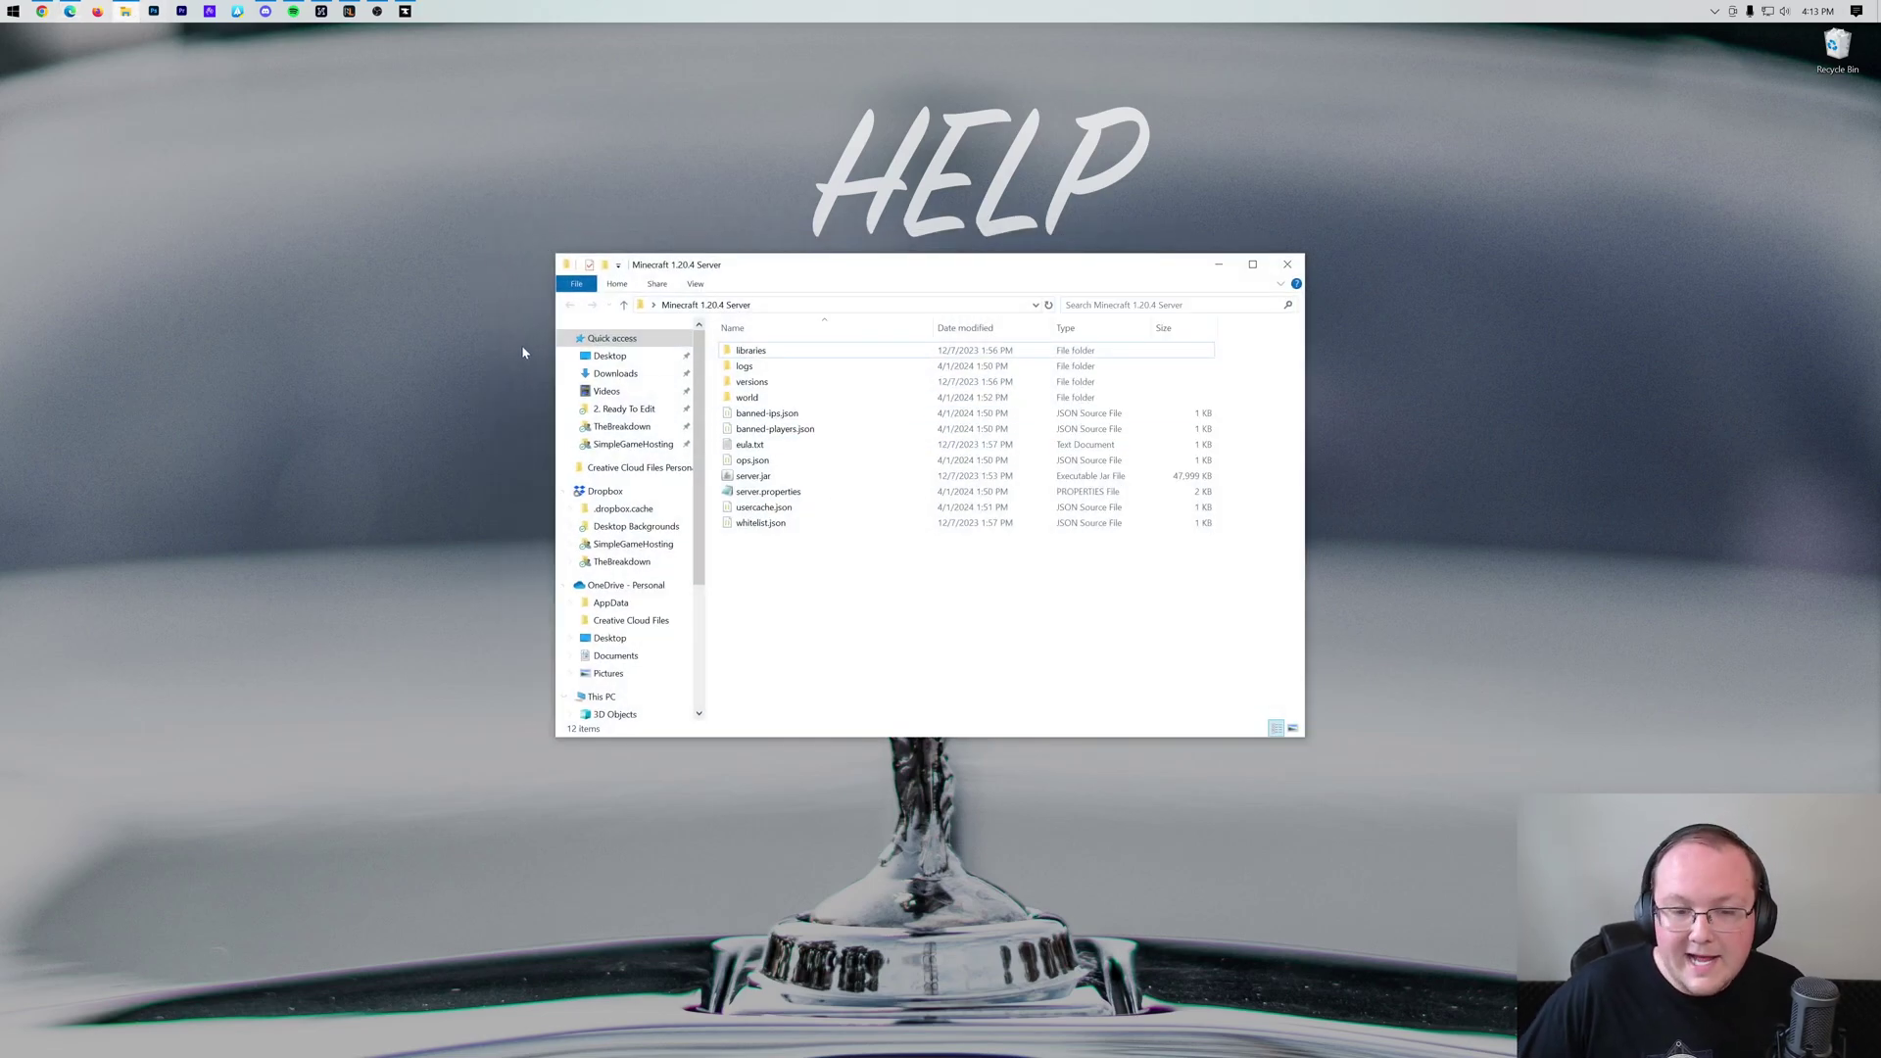
# Rename the world folder in the Minecraft 1.20.4 Server folder as world_original
pyautogui.click(730, 399)
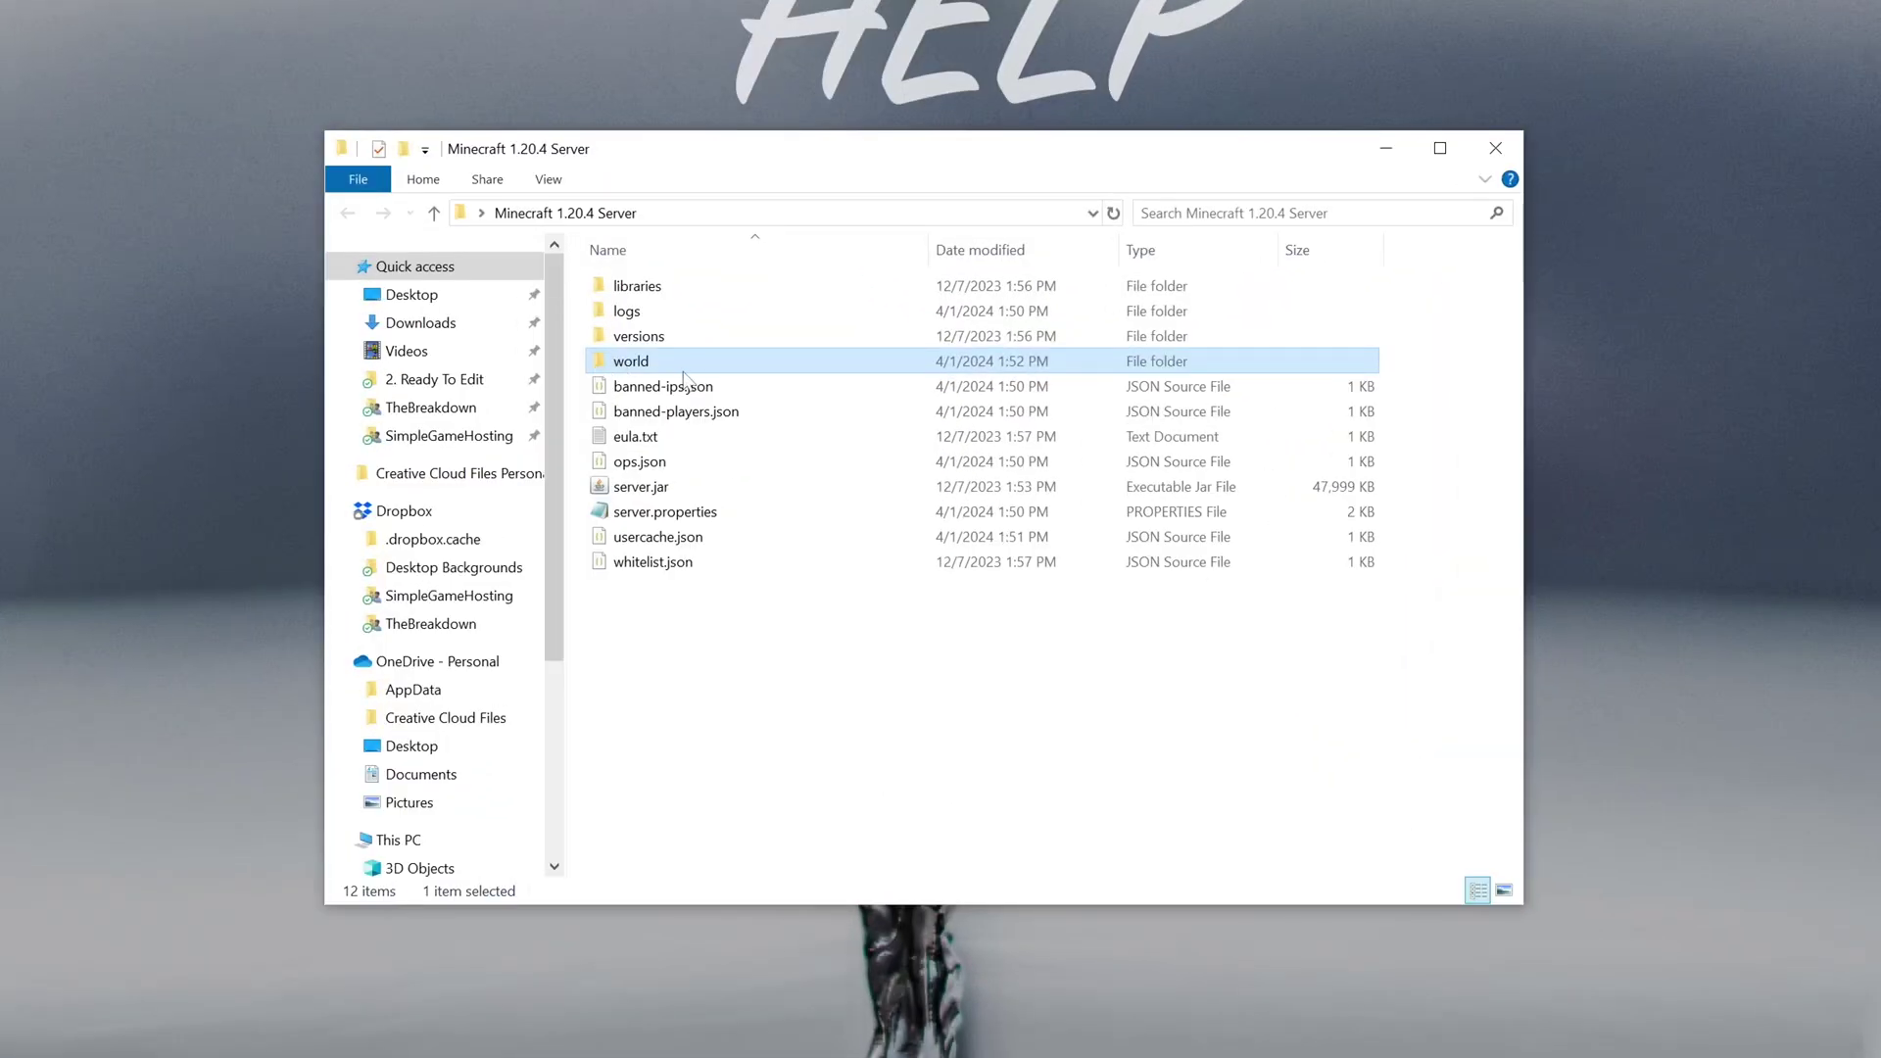
pyautogui.click(819, 661)
pyautogui.click(633, 362)
pyautogui.moveTo(646, 372); pyautogui.dragTo(798, 369)
pyautogui.rightClick(795, 370)
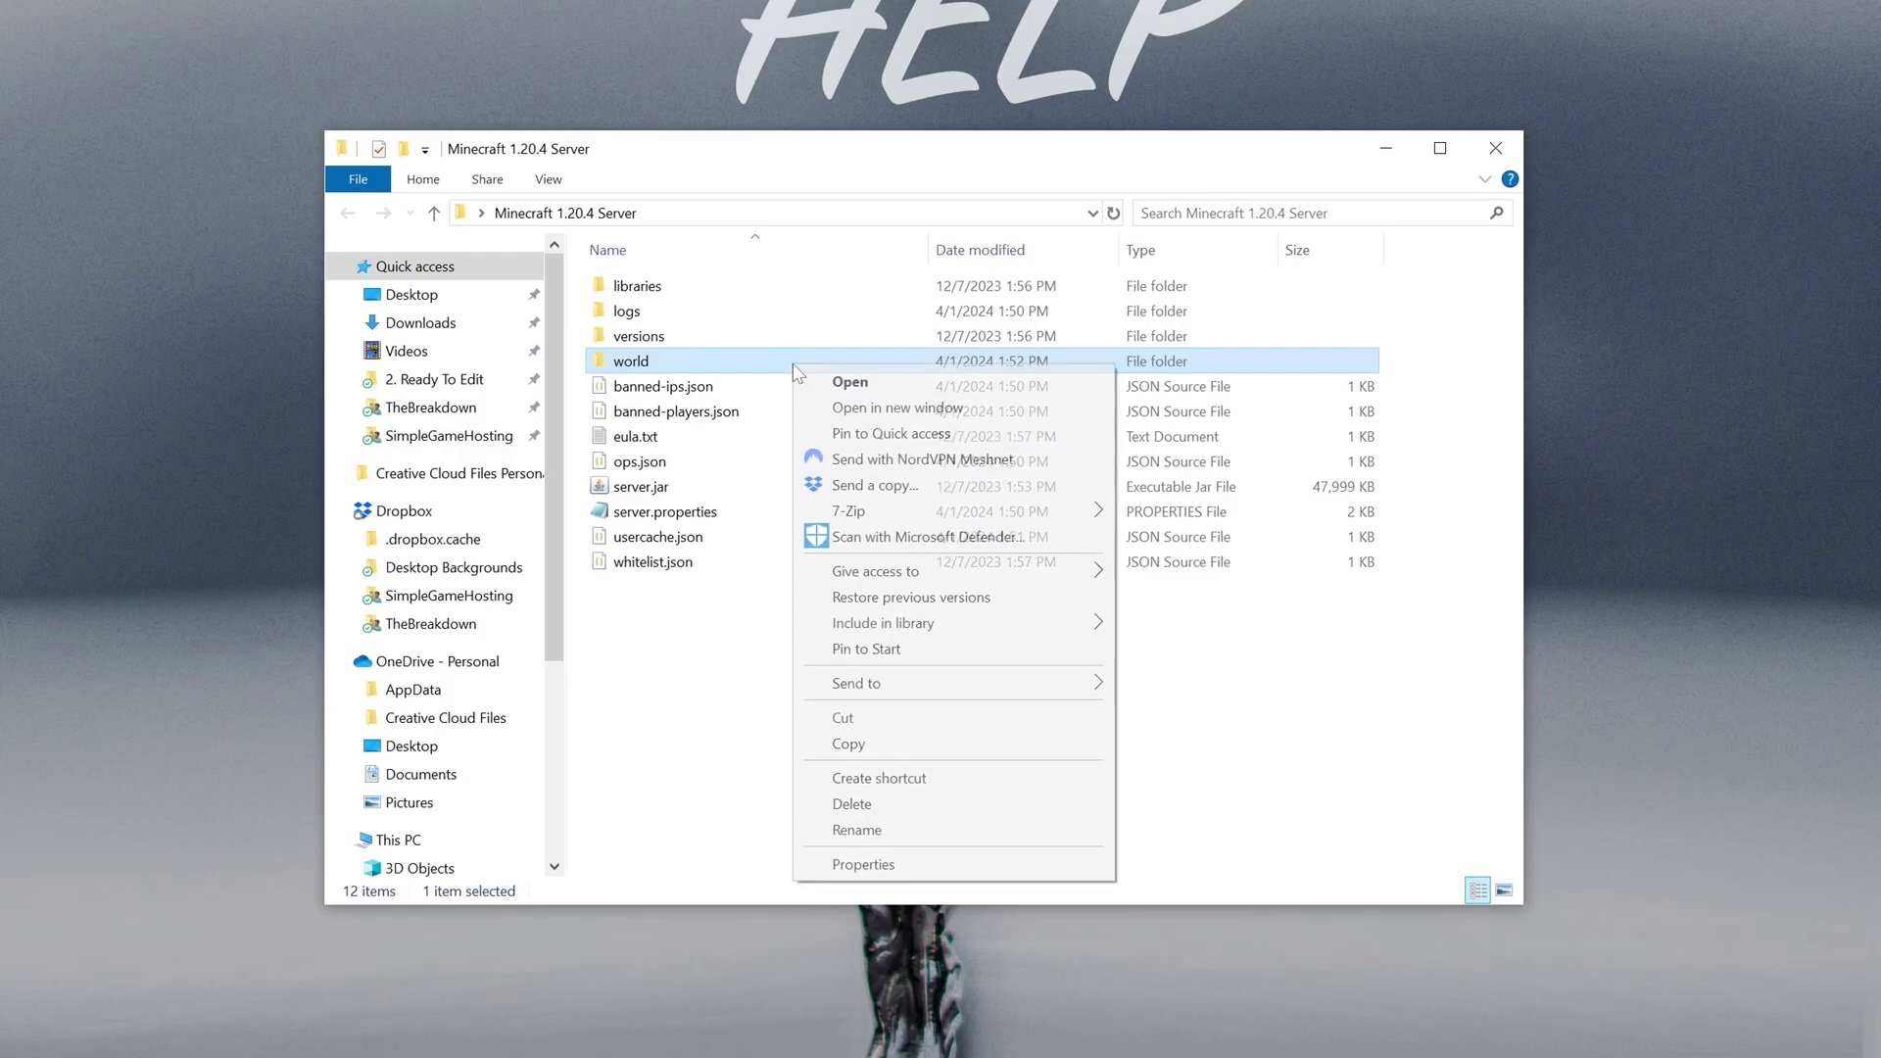
pyautogui.click(836, 831)
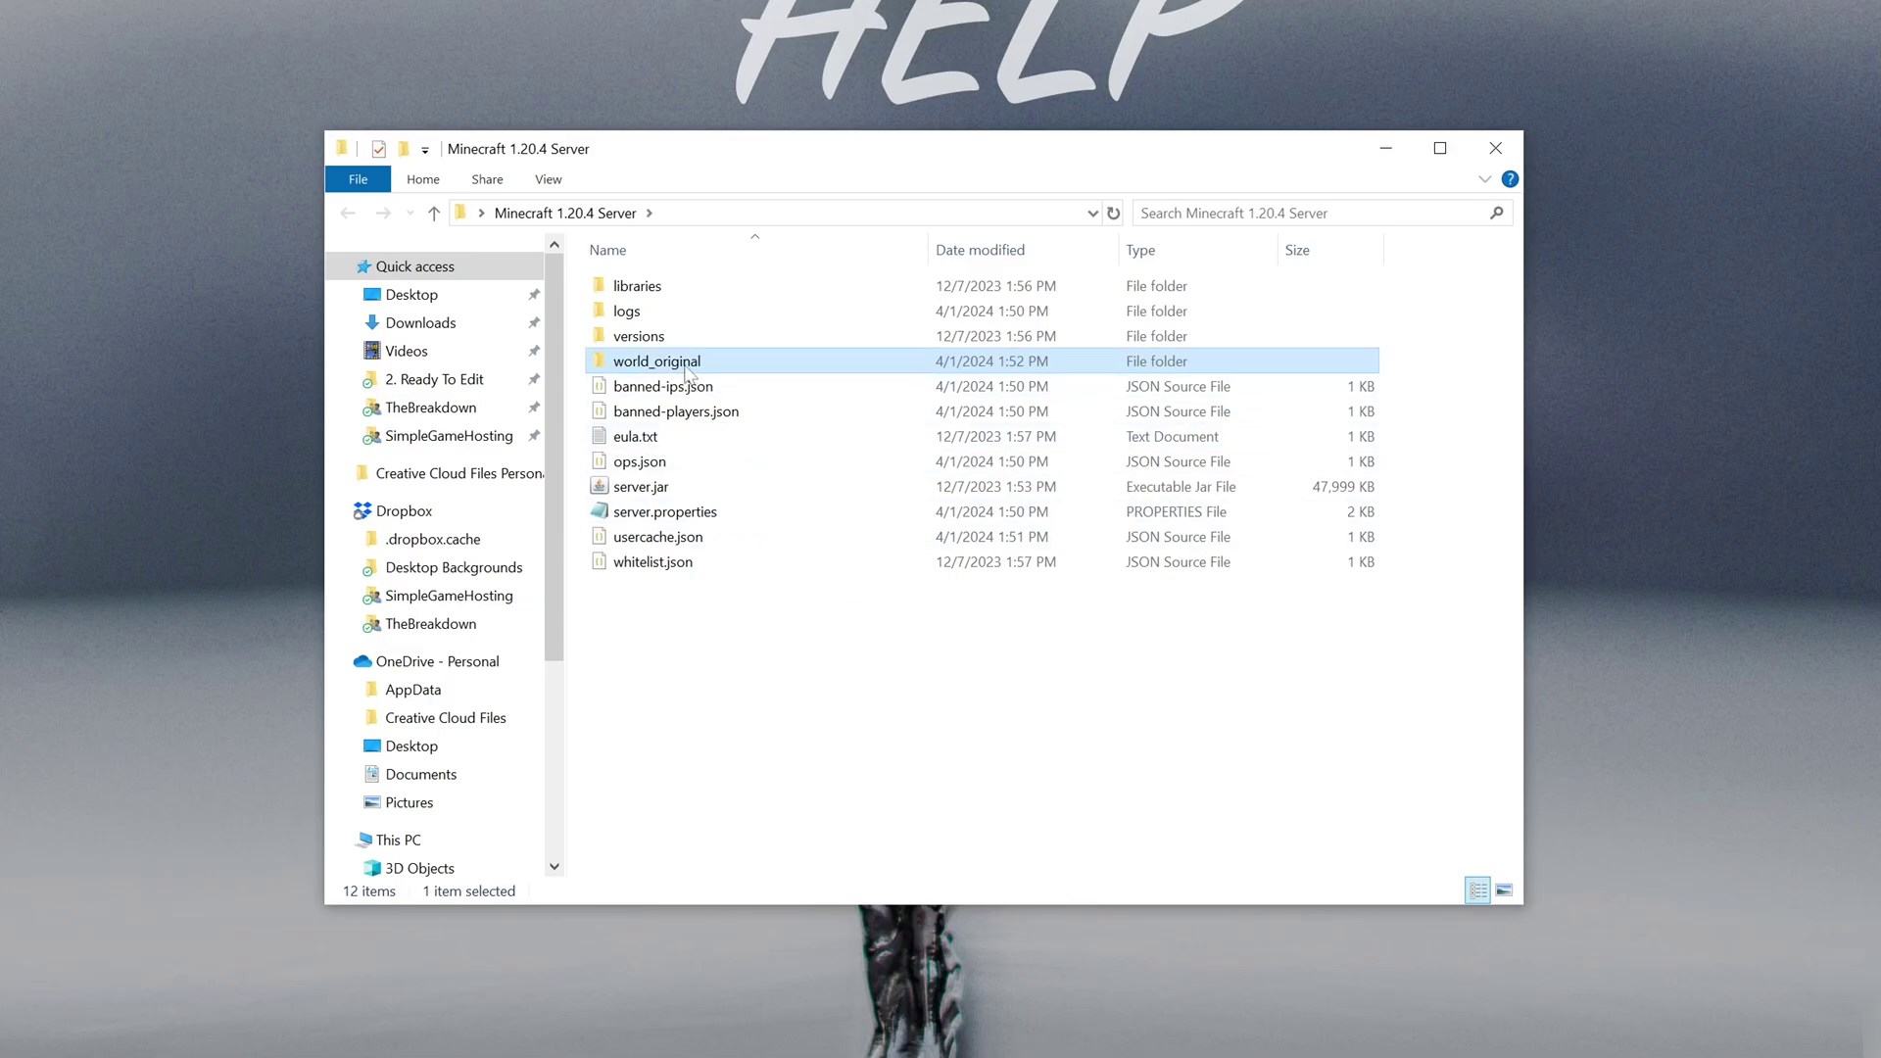
pyautogui.click(775, 663)
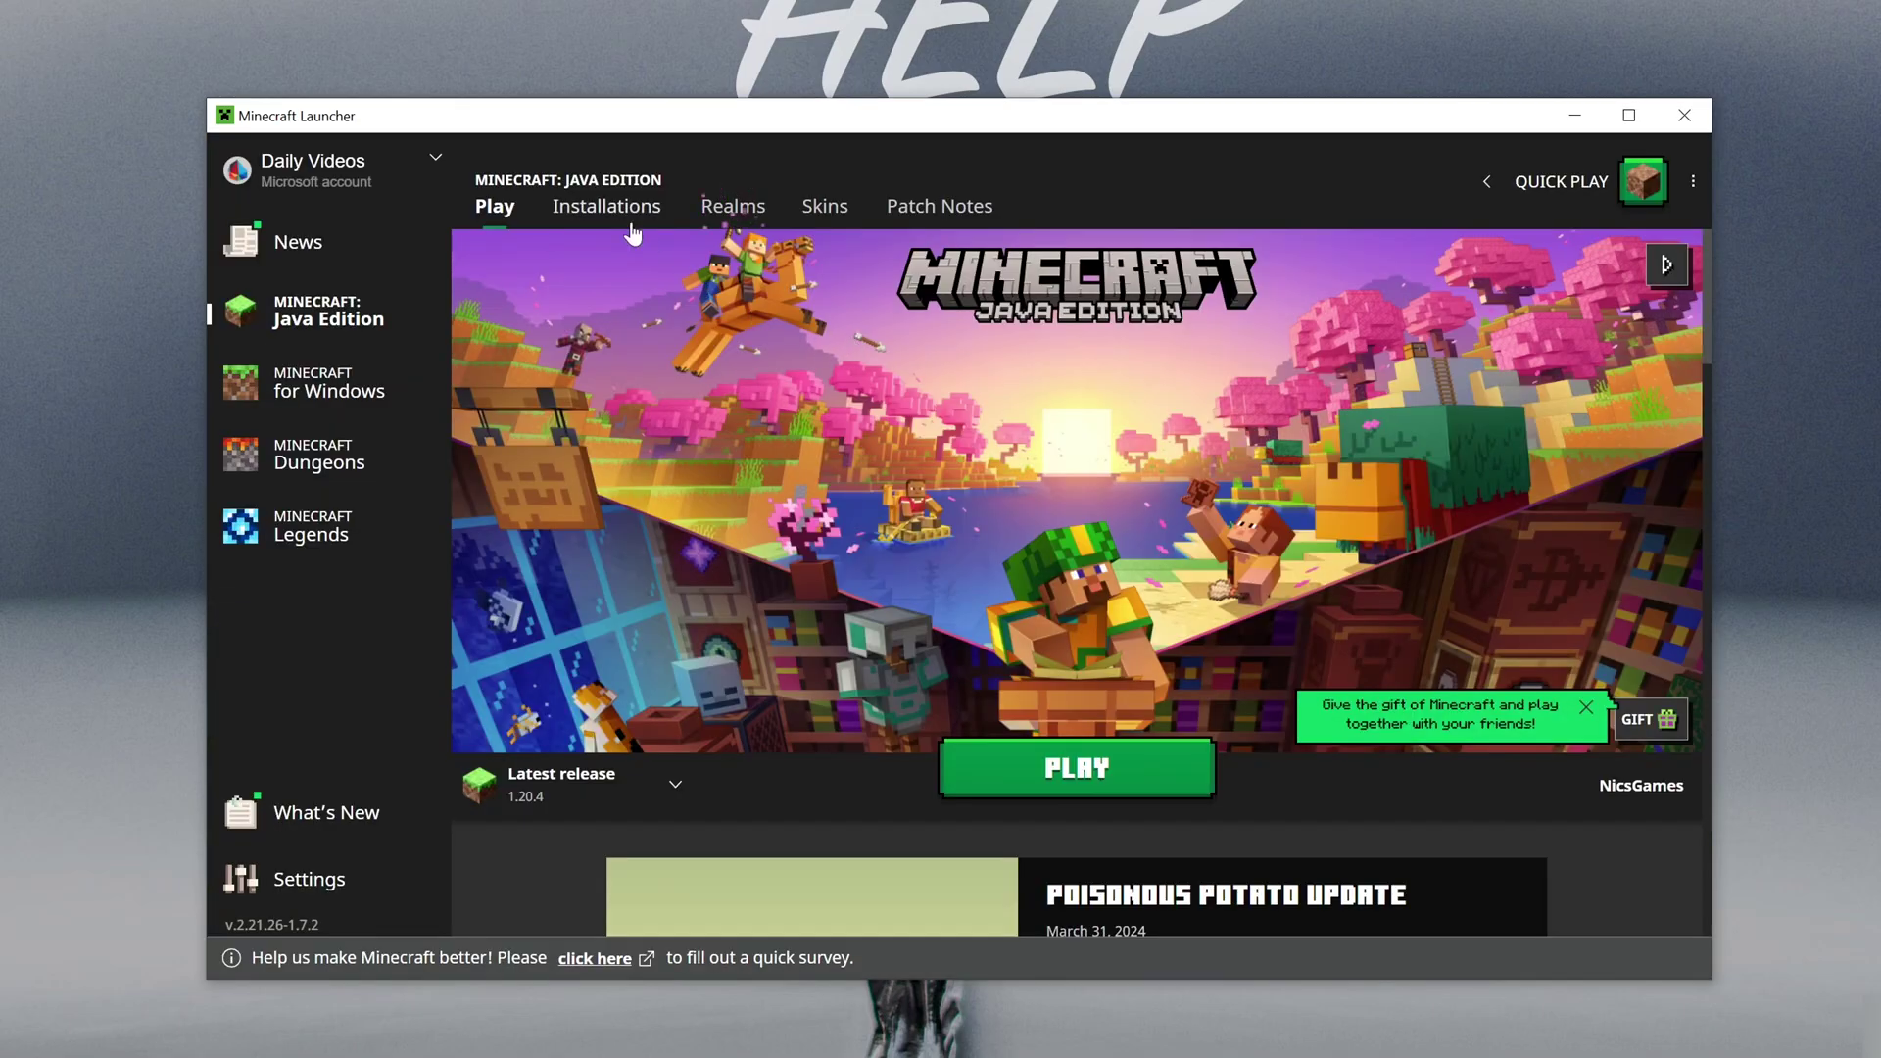
# Open the game folder of the Latest release installation from the Minecraft Launcher and go into its saves folder
pyautogui.click(625, 225)
pyautogui.moveTo(630, 538)
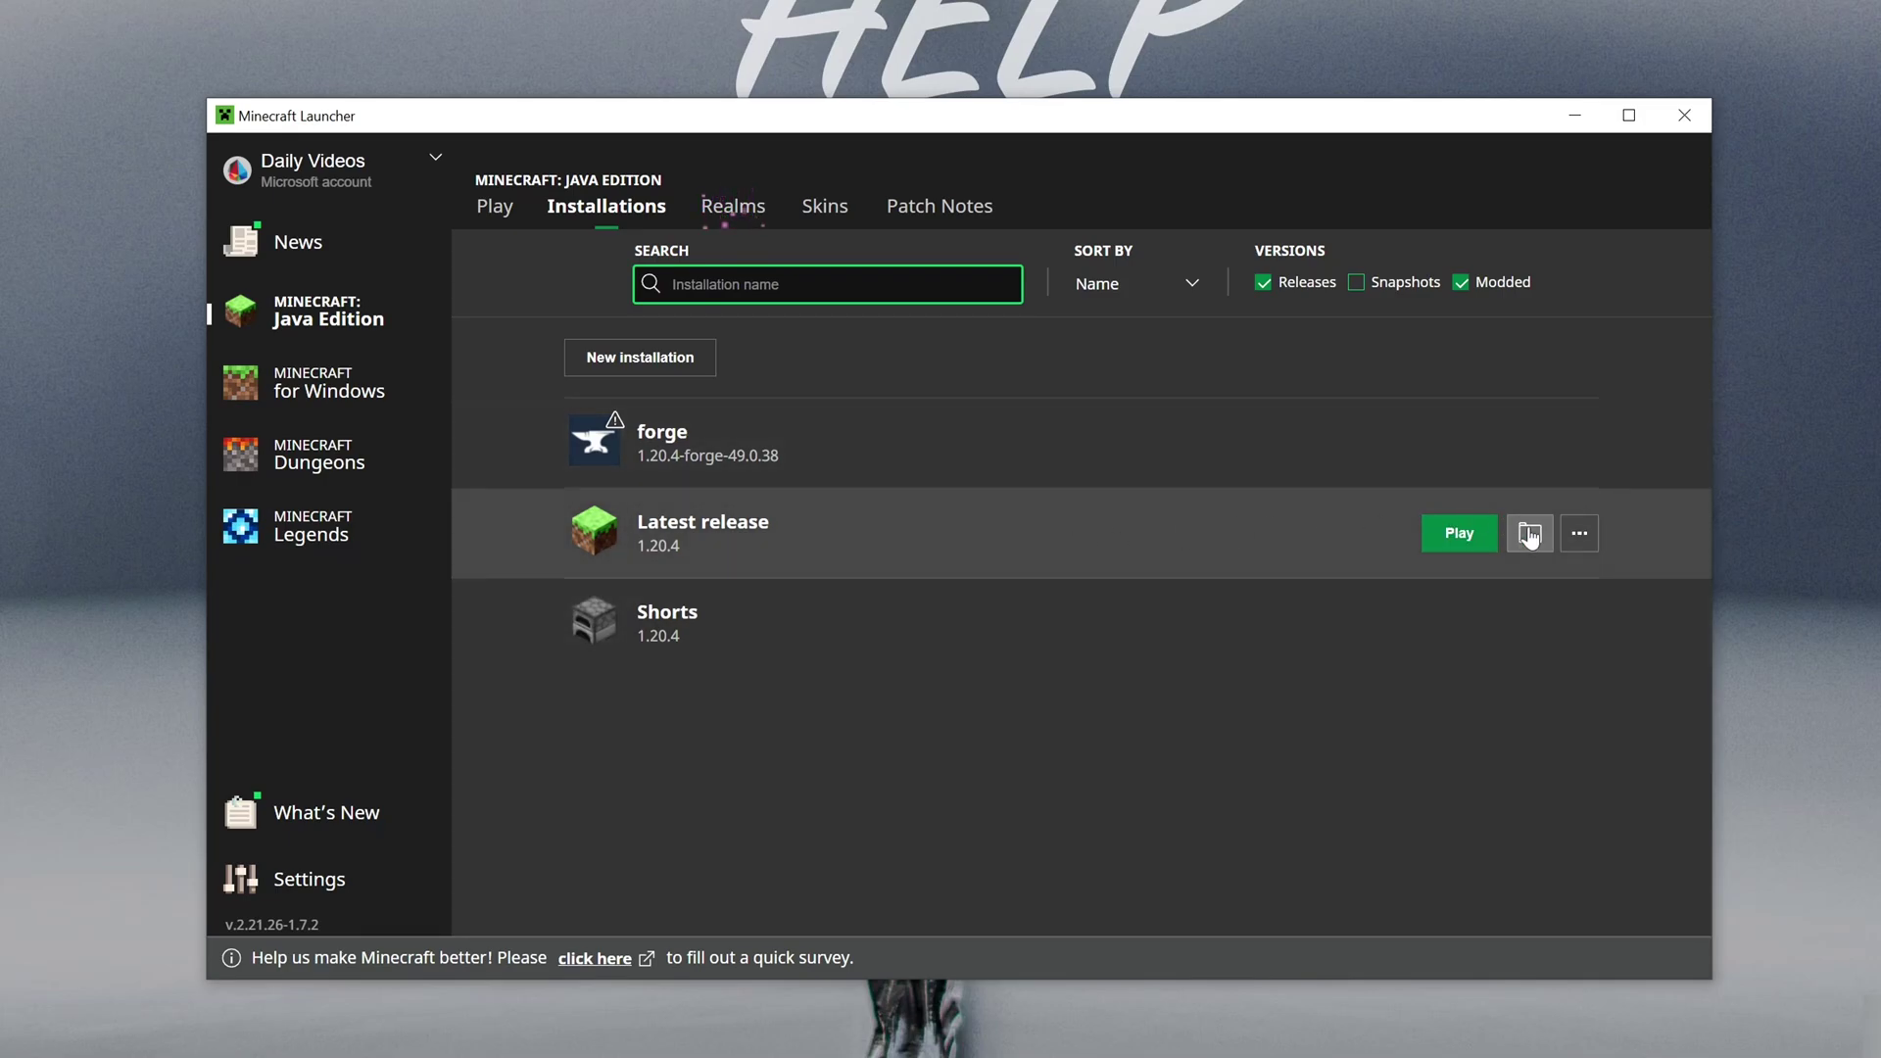
pyautogui.click(1529, 536)
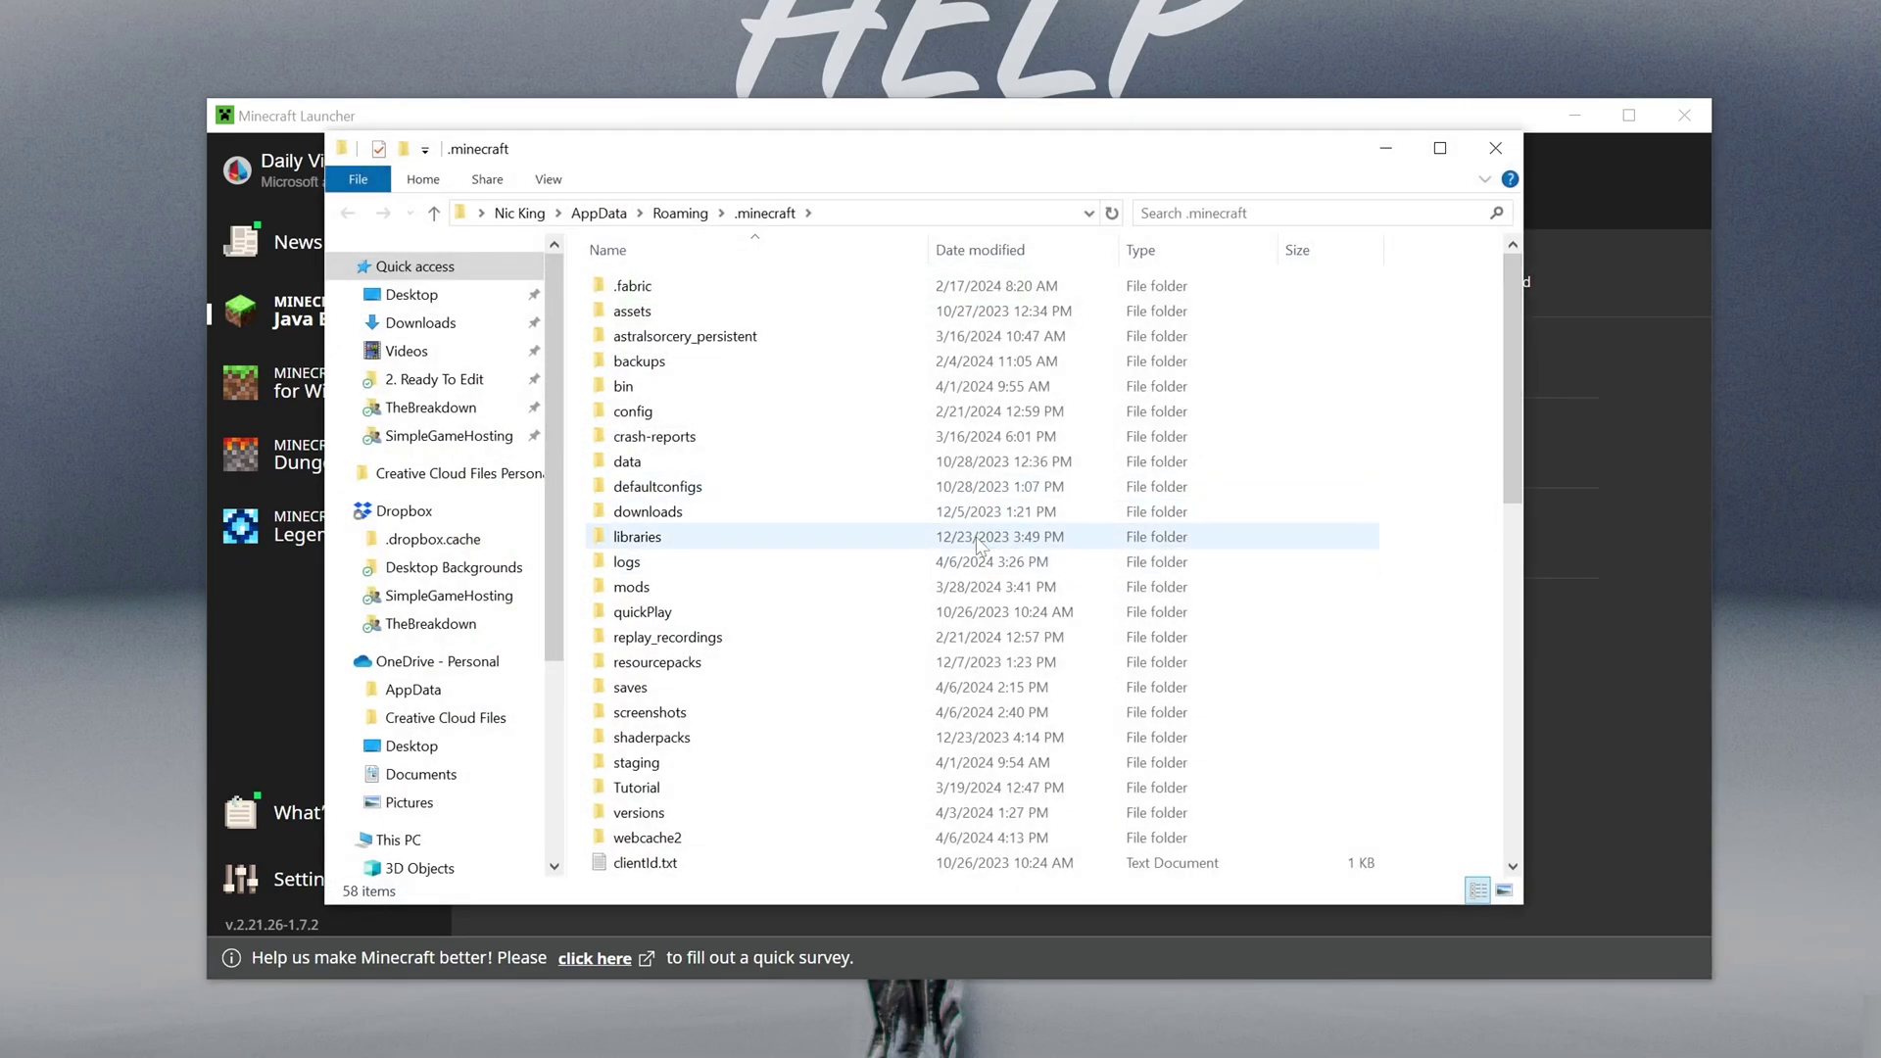
pyautogui.scroll(-1, 828, 627)
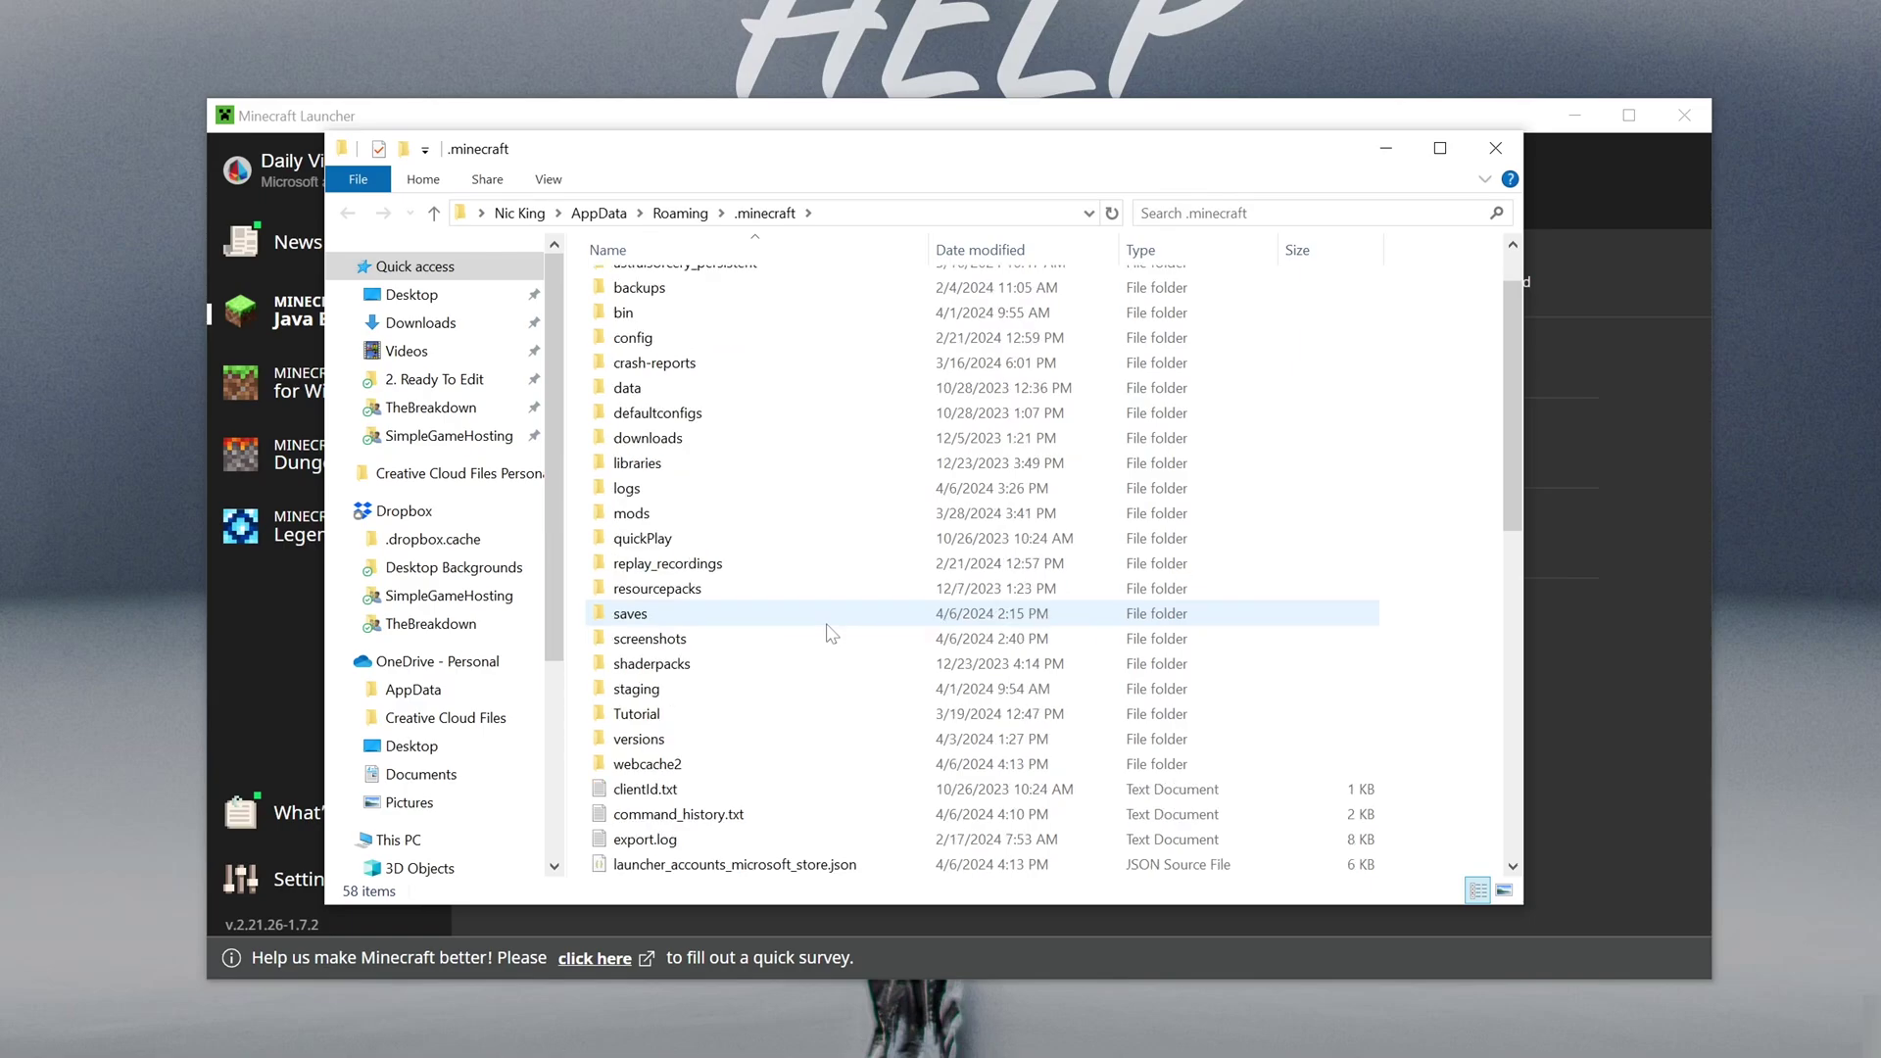
pyautogui.doubleClick(683, 617)
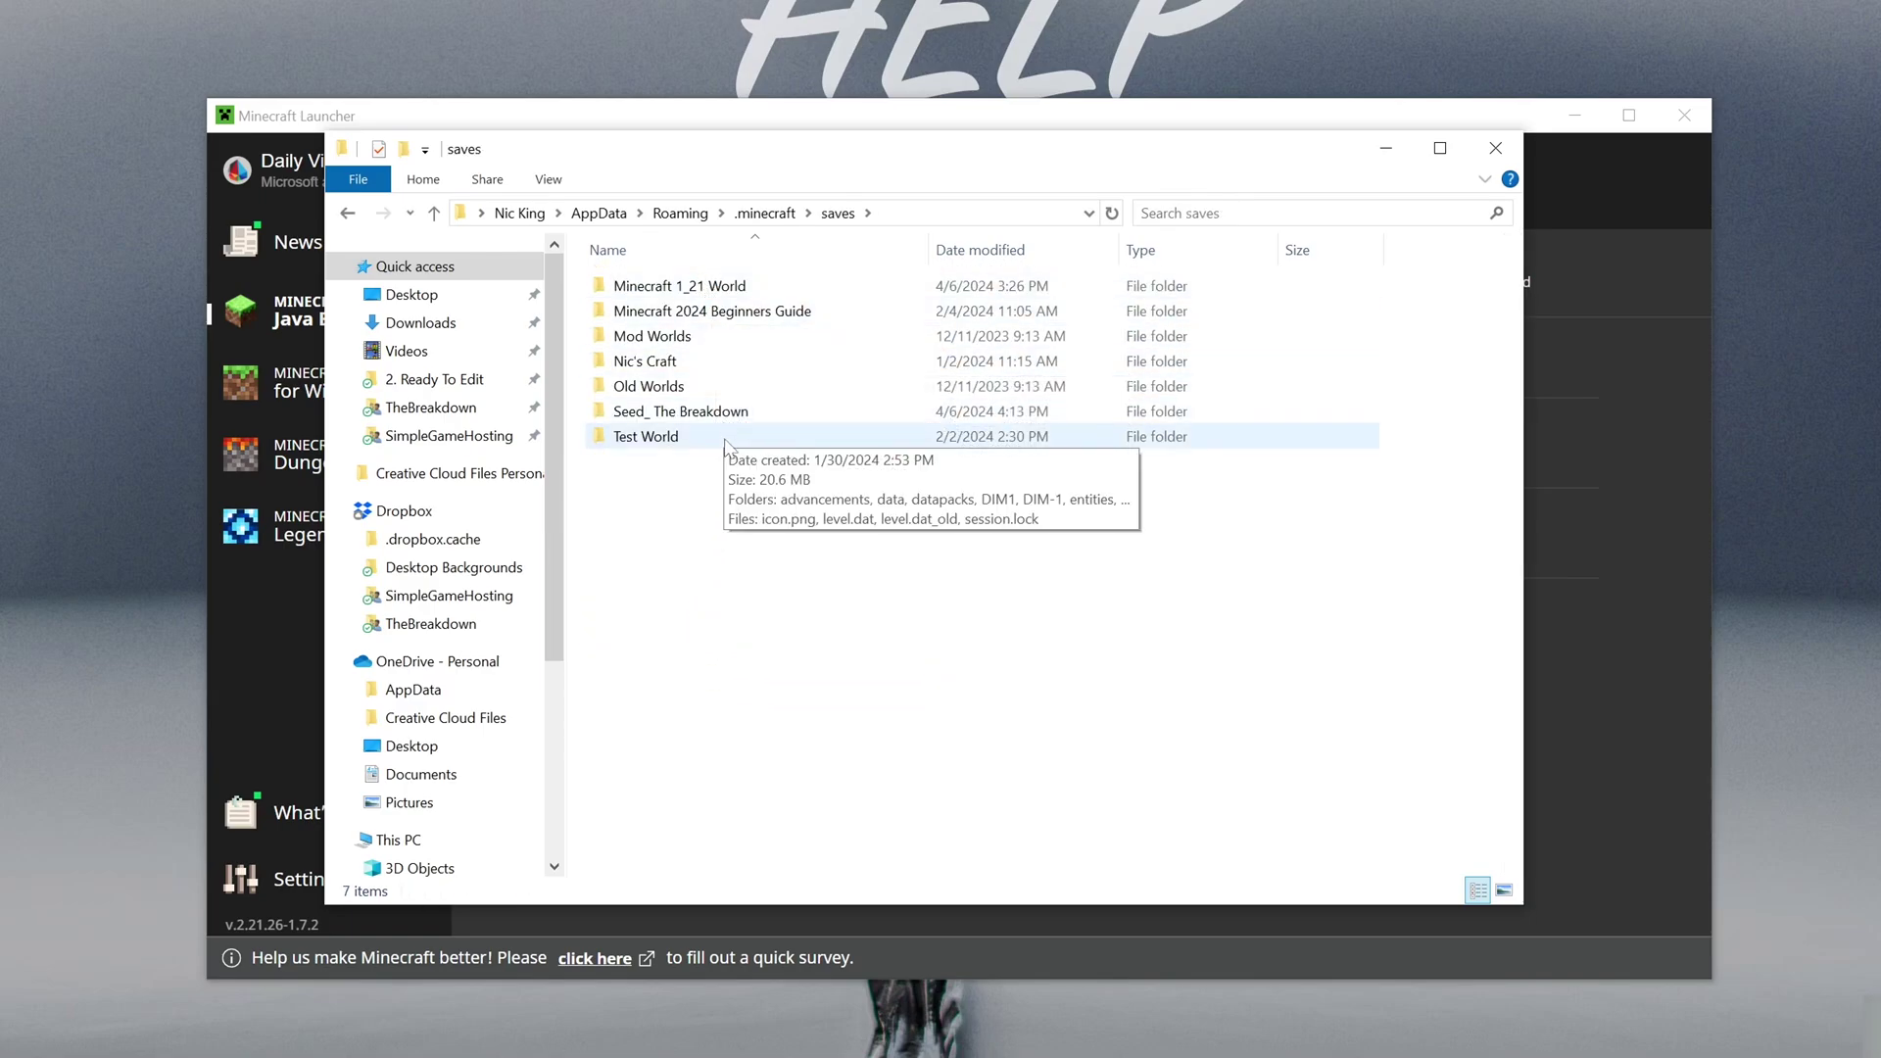
# Copy the "Seed_ The Breakdown" world folder from saves into the Minecraft 1.20.4 Server folder, closing the saves window
pyautogui.click(615, 410)
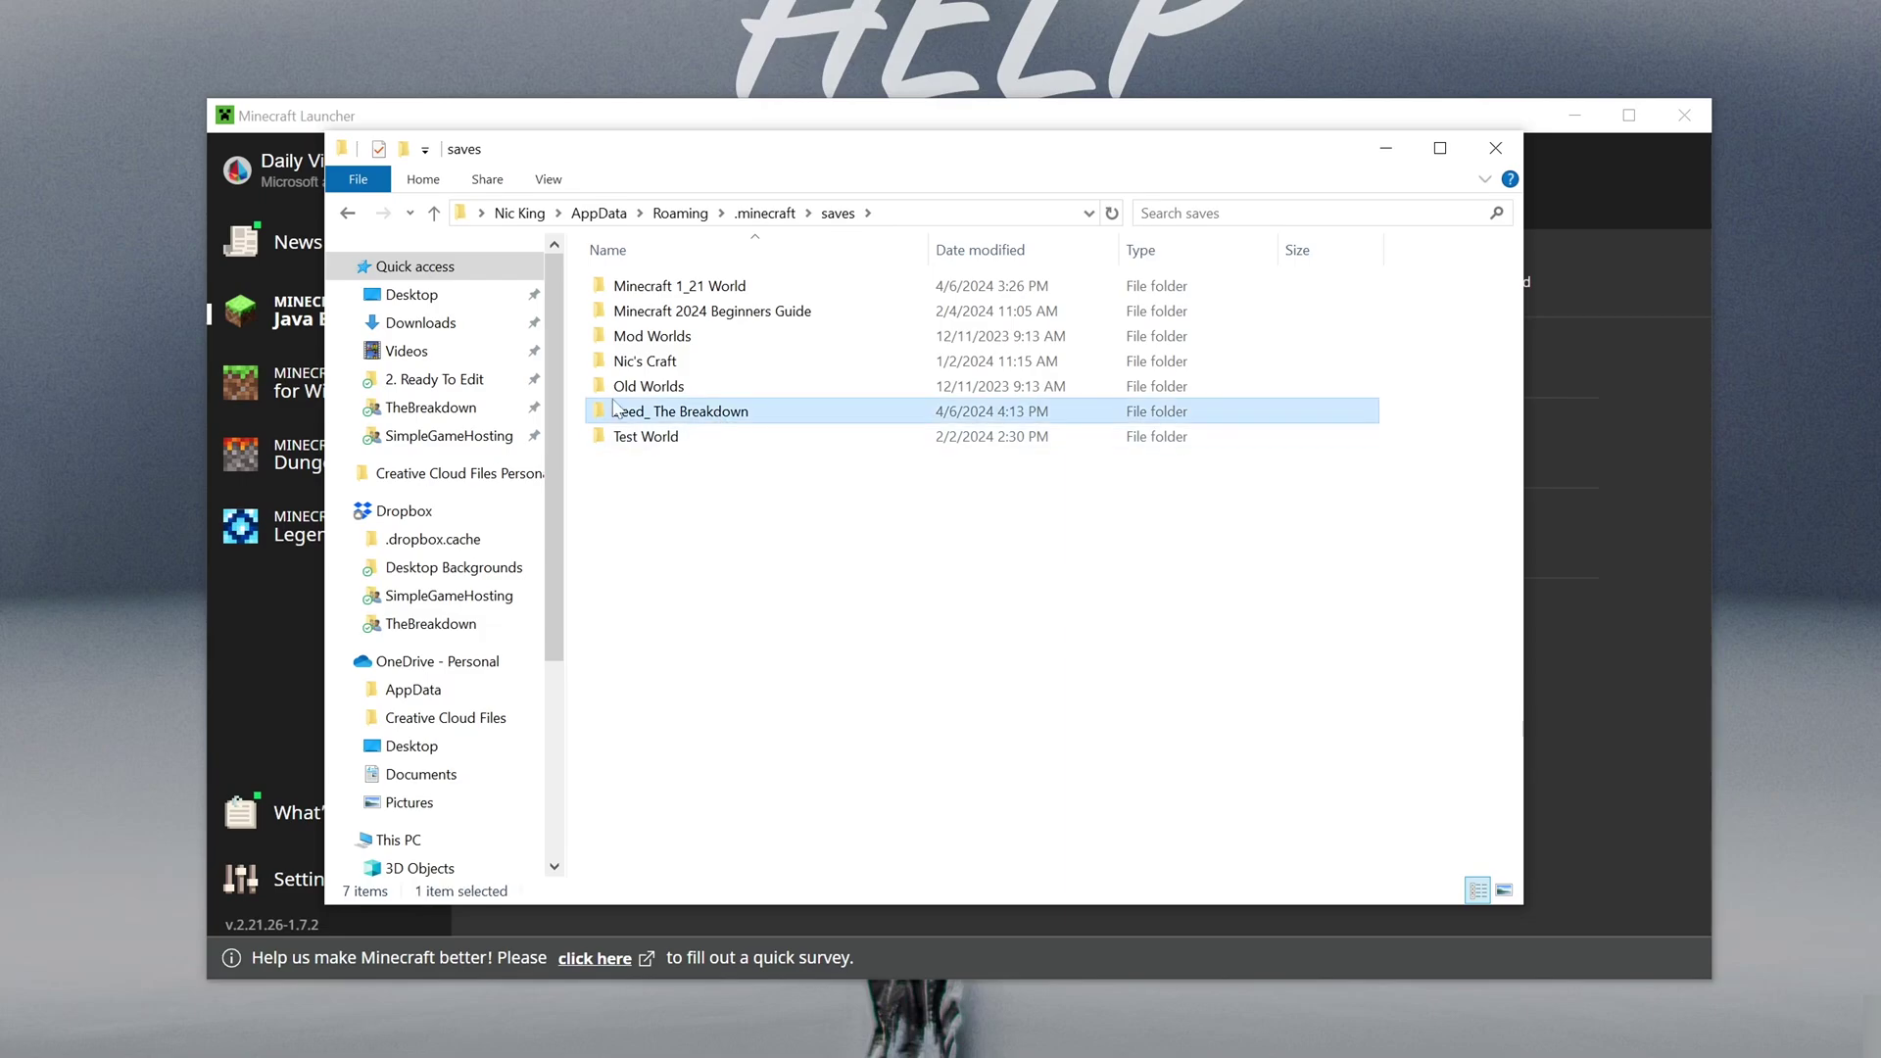
pyautogui.rightClick(677, 415)
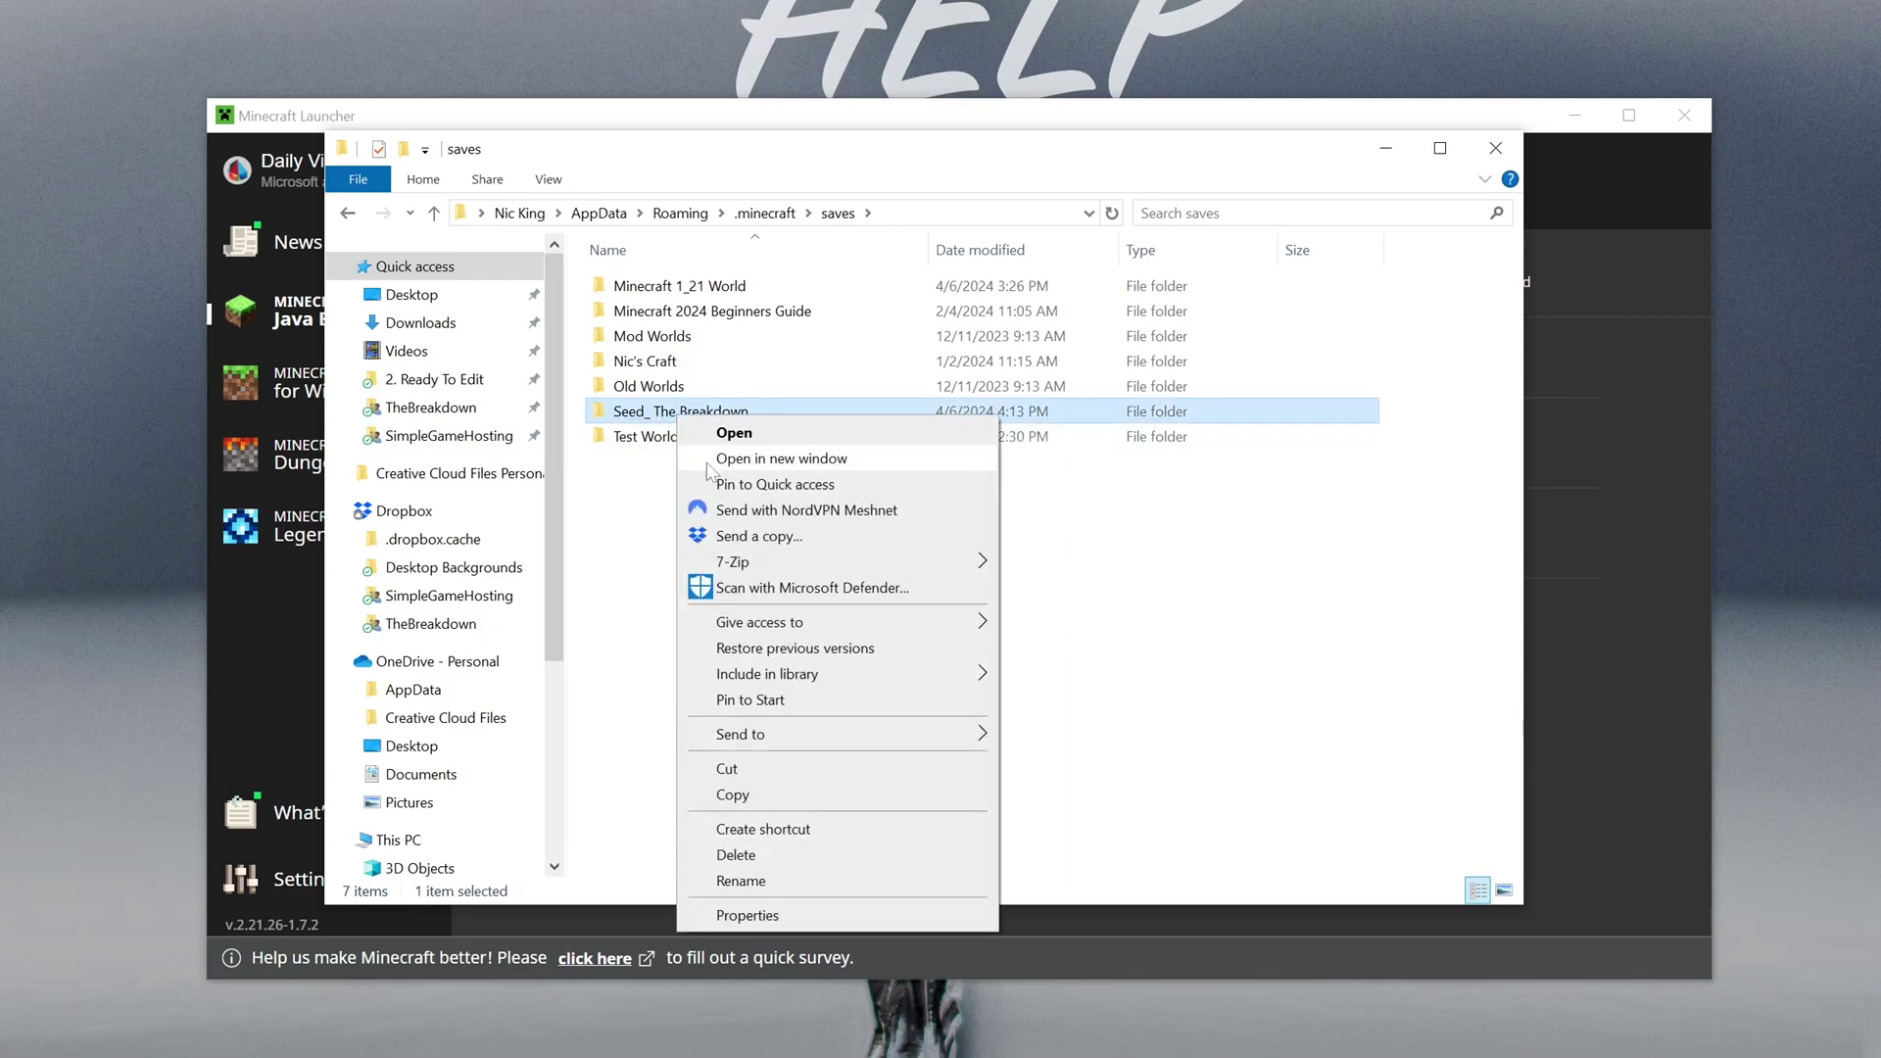
pyautogui.click(776, 795)
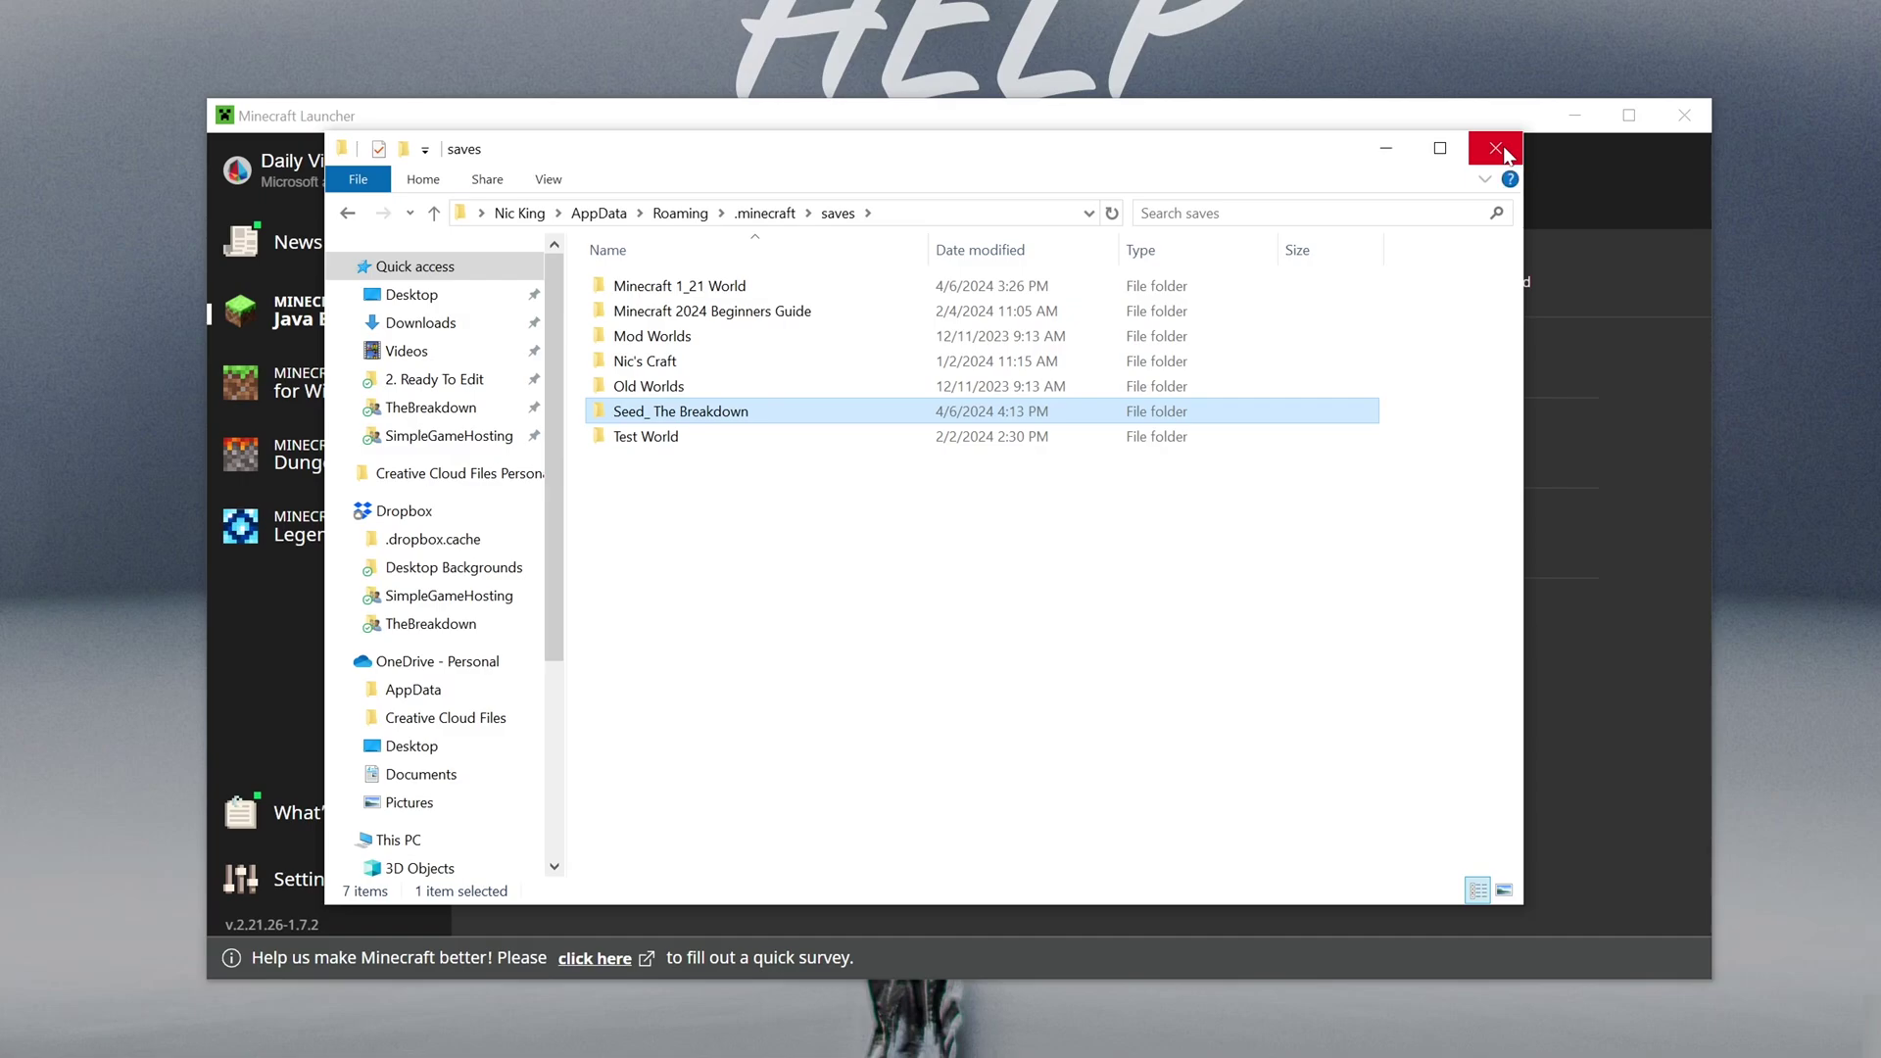
pyautogui.rightClick(749, 406)
pyautogui.click(831, 781)
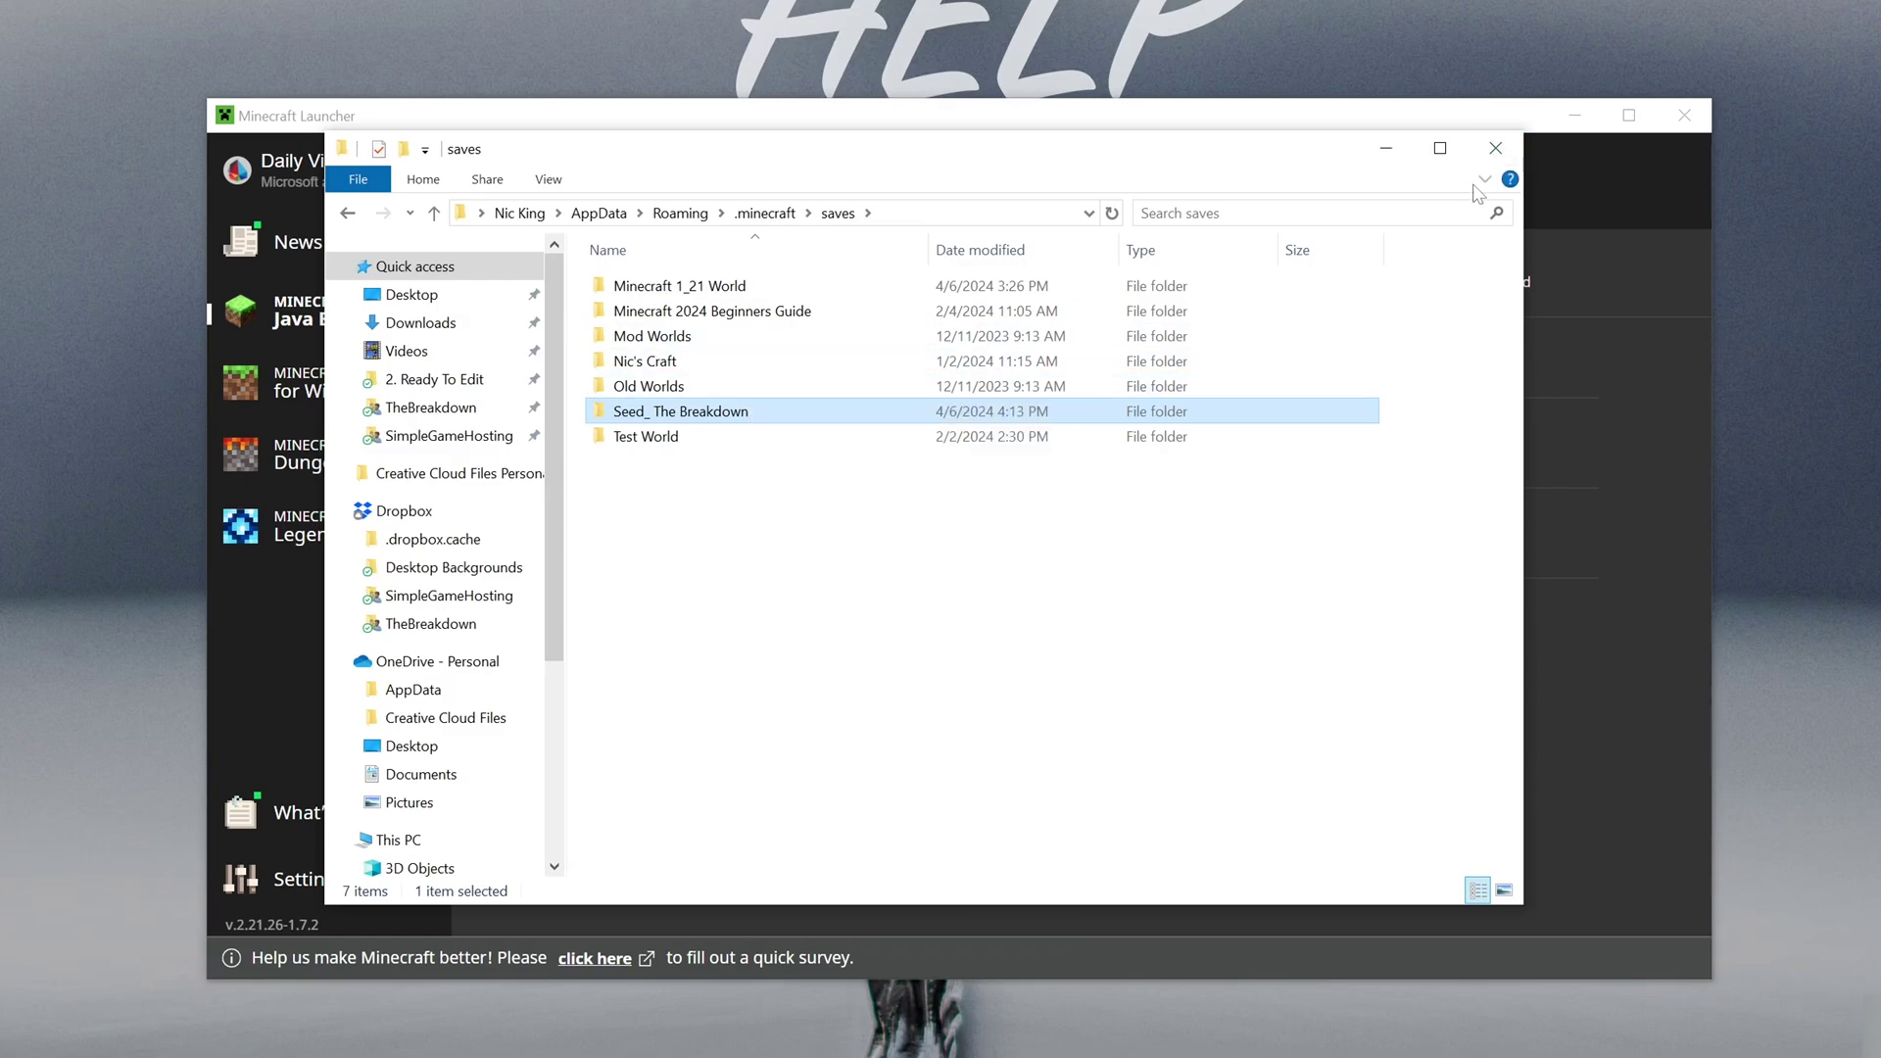
pyautogui.click(1493, 149)
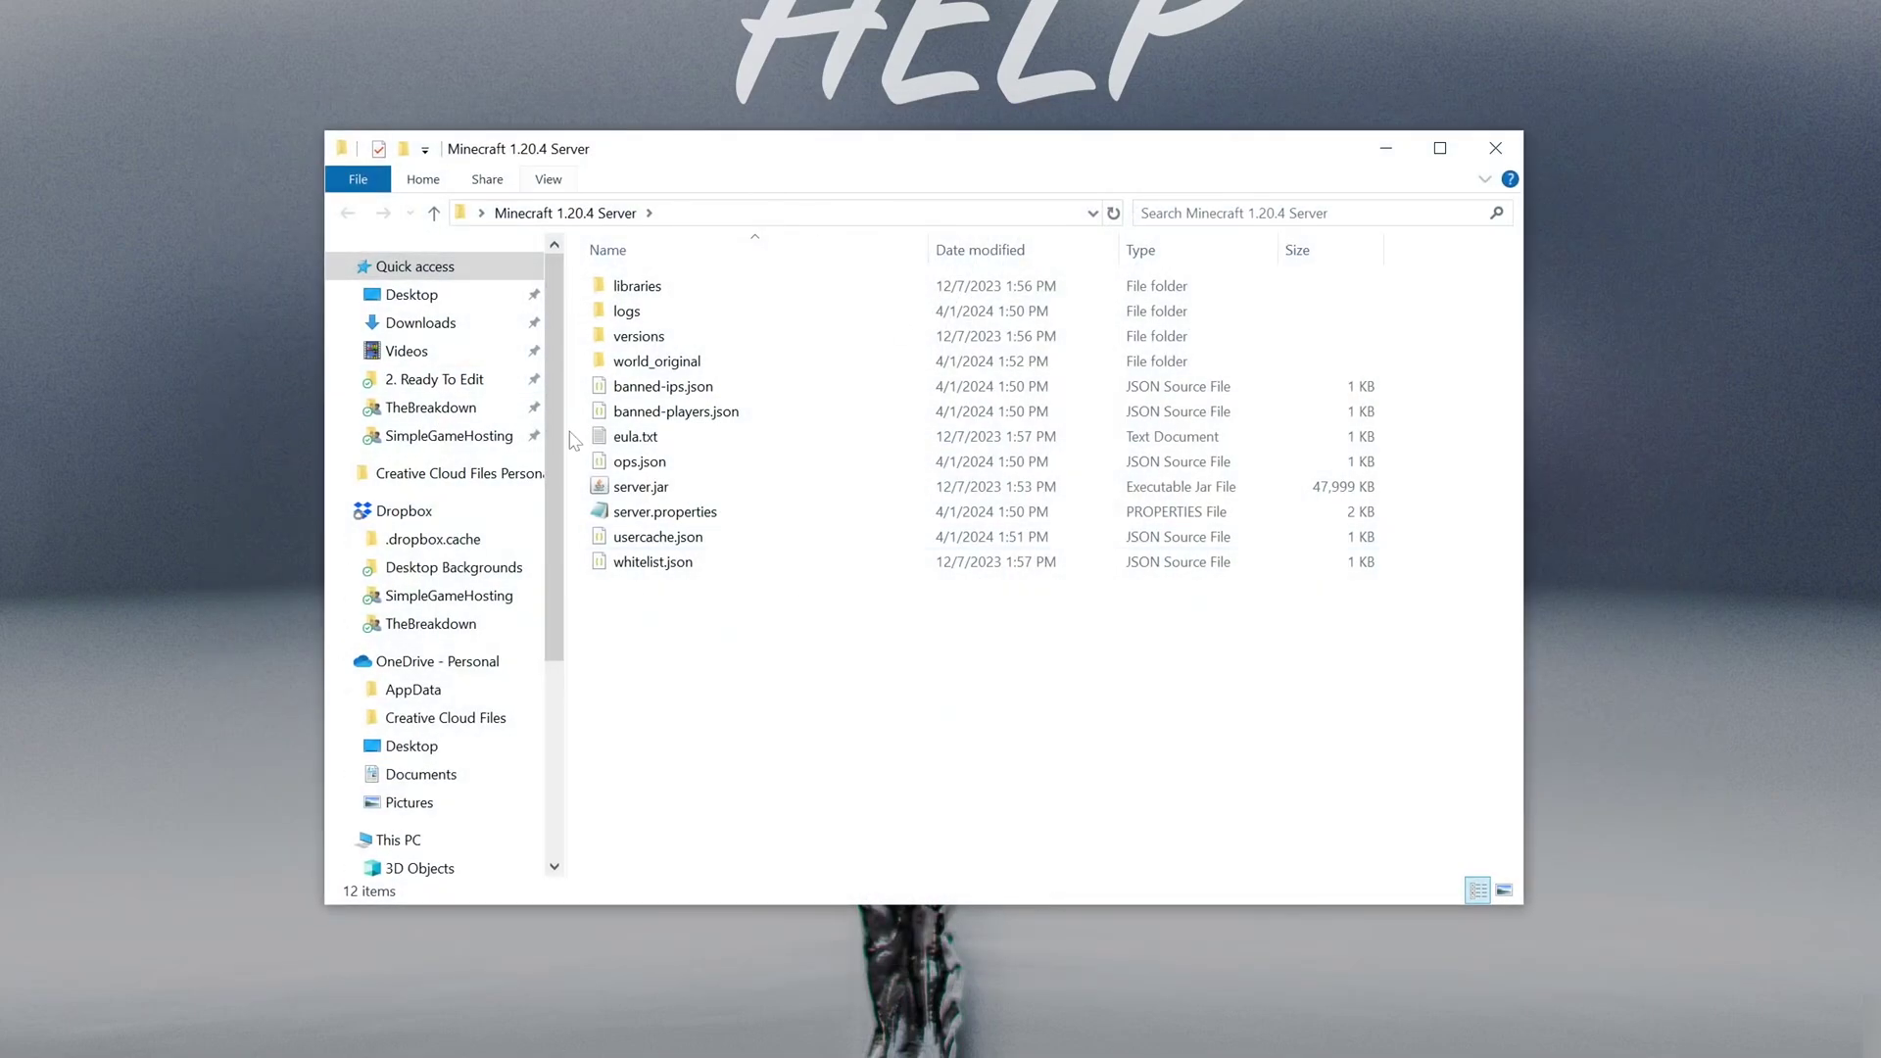
pyautogui.rightClick(758, 695)
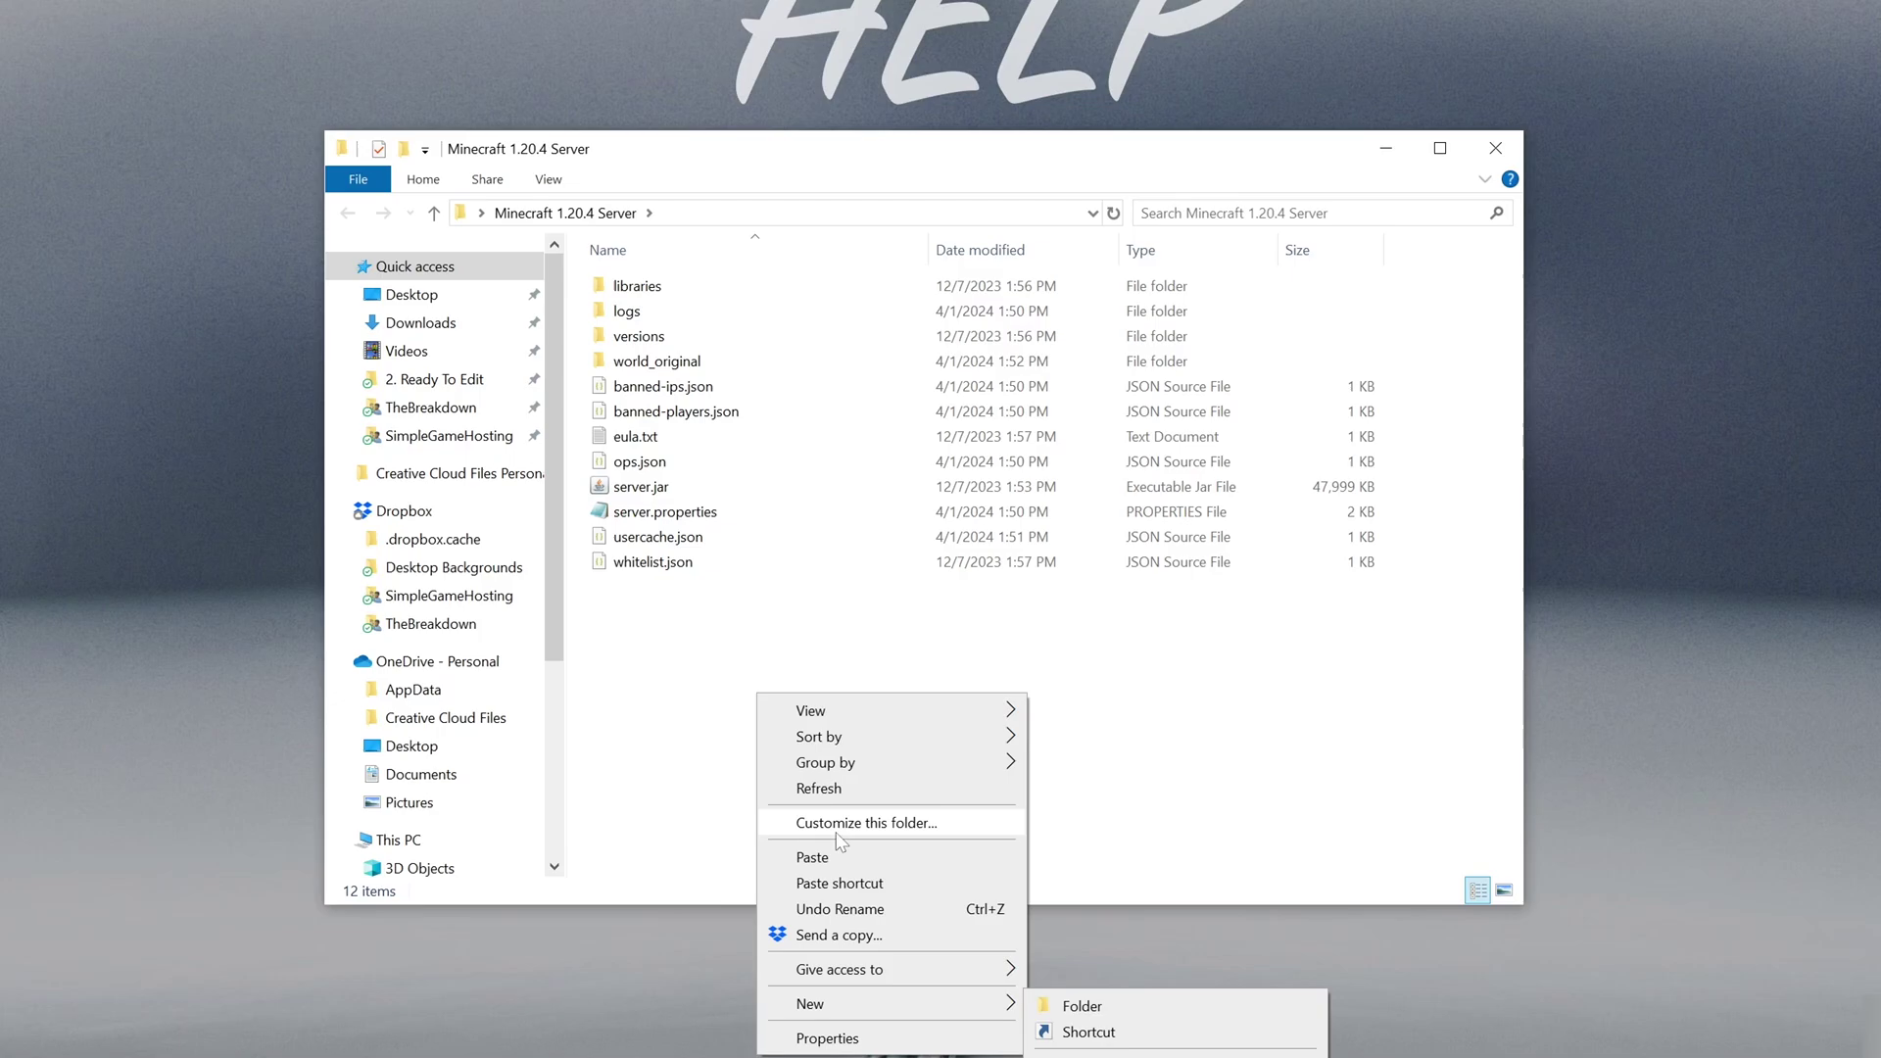
pyautogui.click(837, 858)
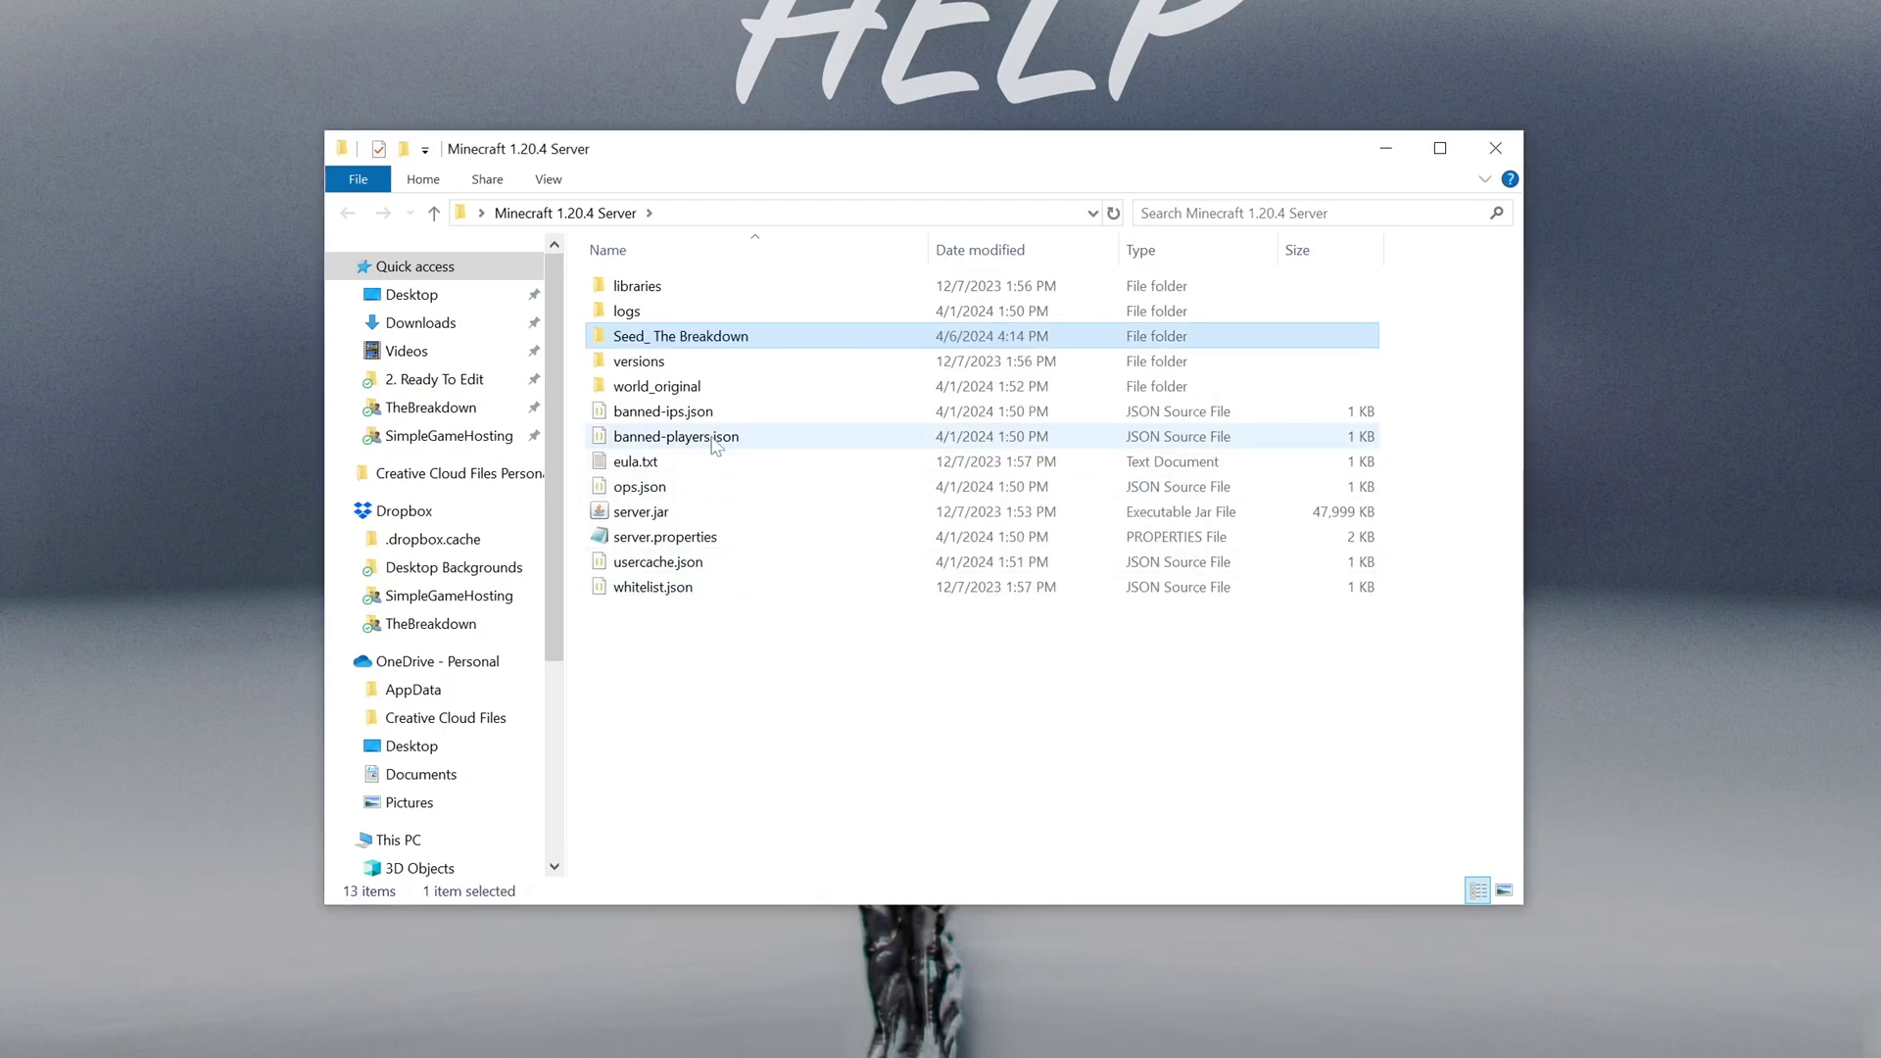
# Delete the world_original folder from the server folder
pyautogui.click(672, 389)
pyautogui.rightClick(644, 399)
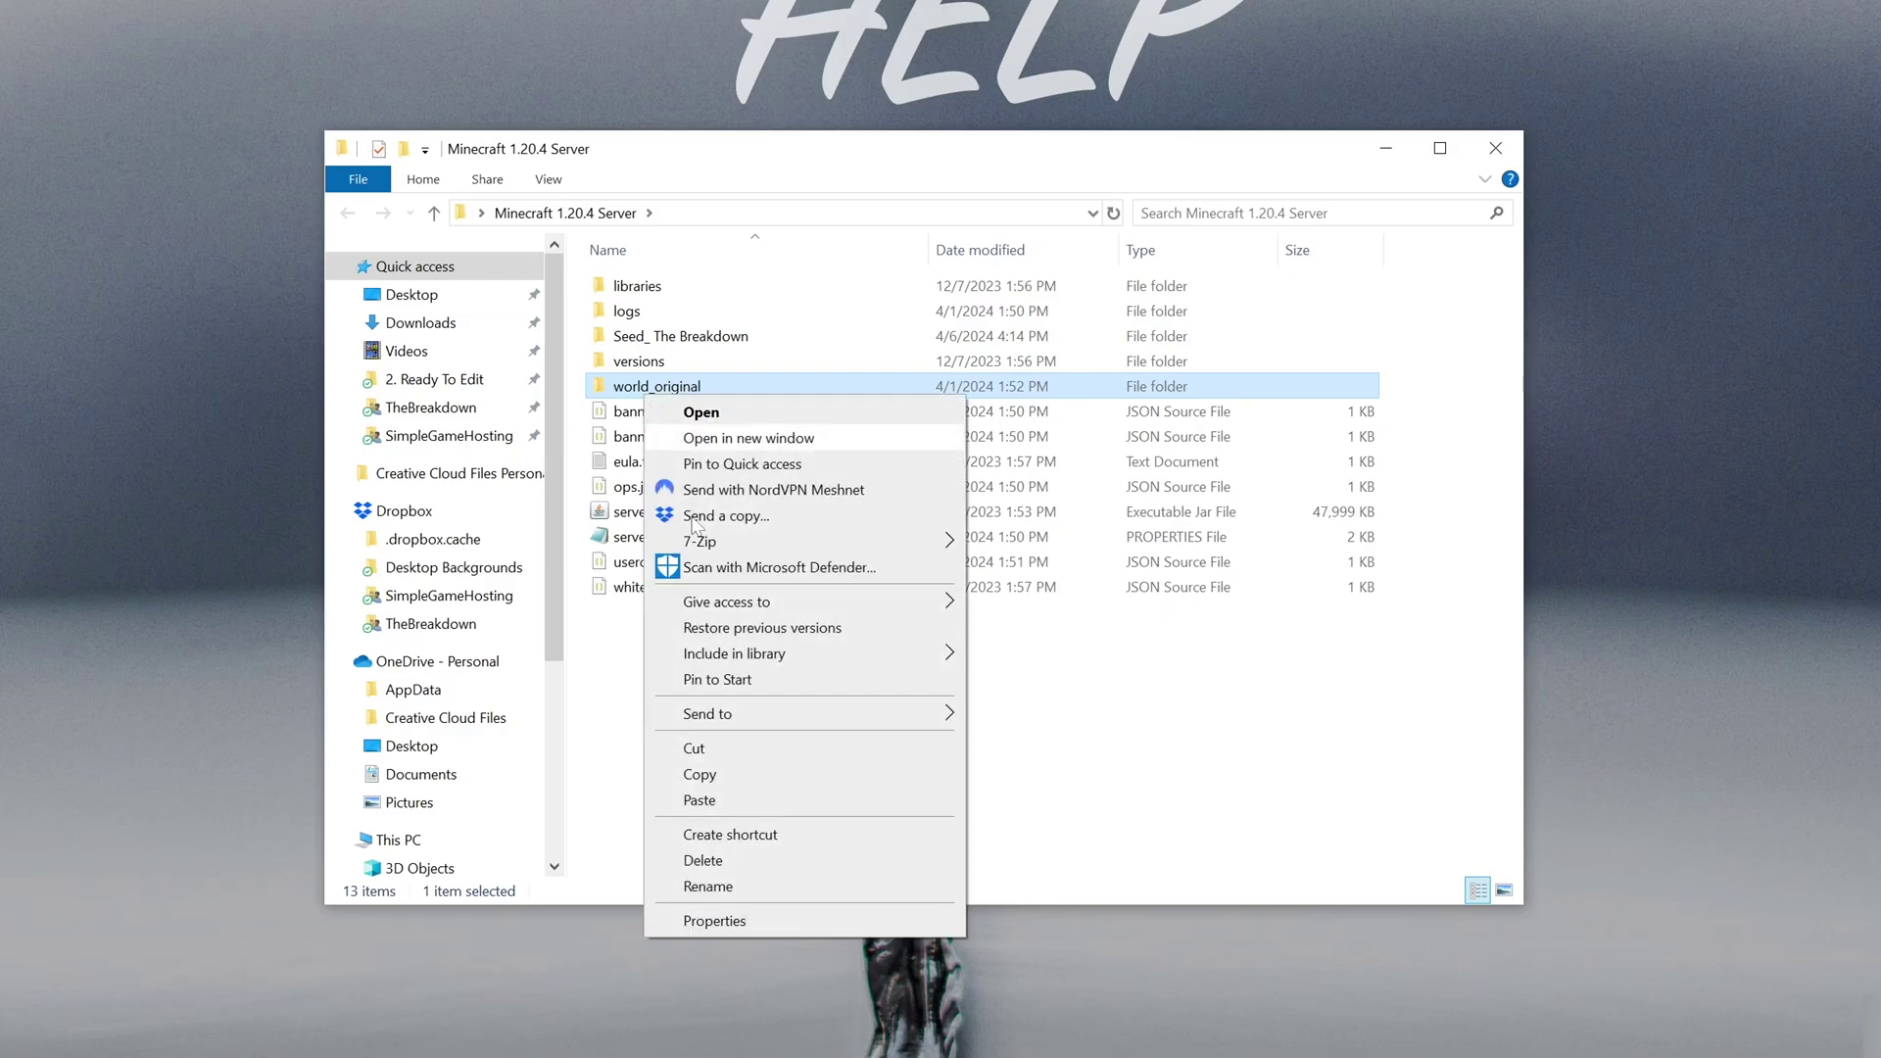
pyautogui.click(685, 856)
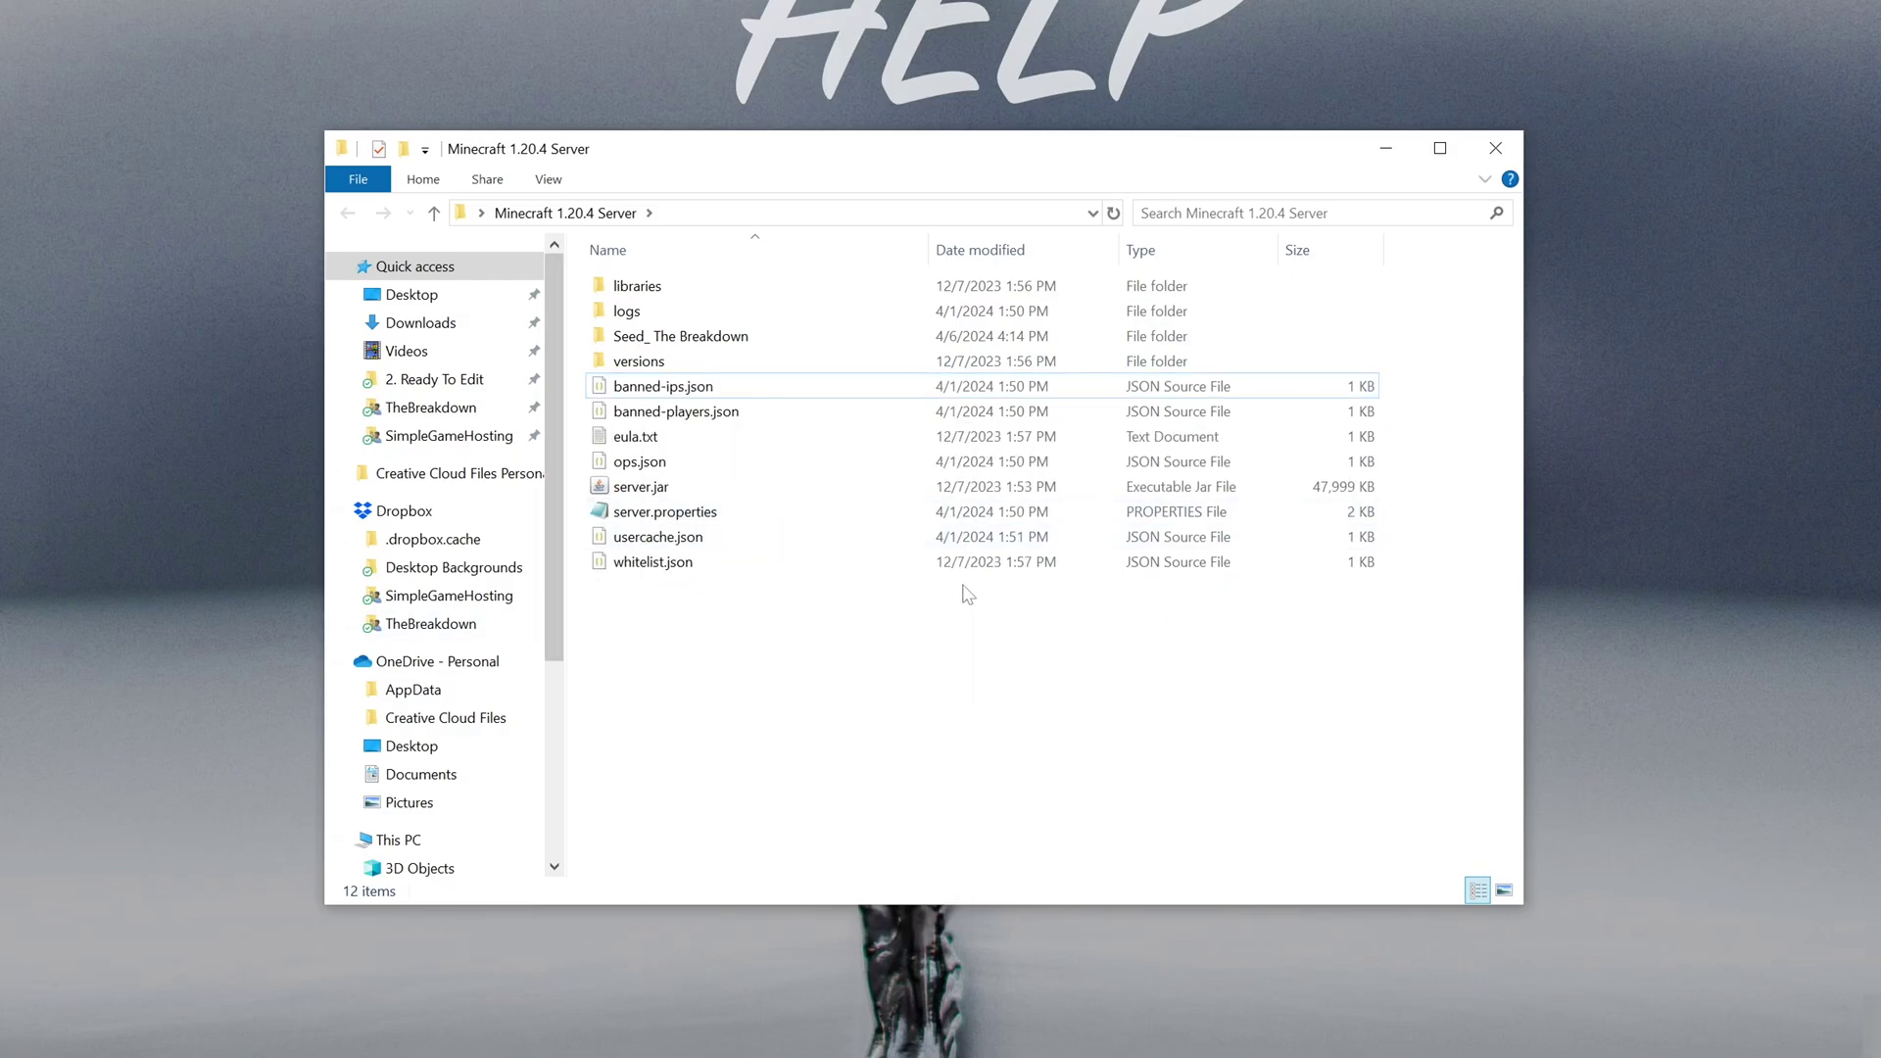
# Rename the copied "Seed_ The Breakdown" folder as world
pyautogui.click(657, 340)
pyautogui.rightClick(669, 349)
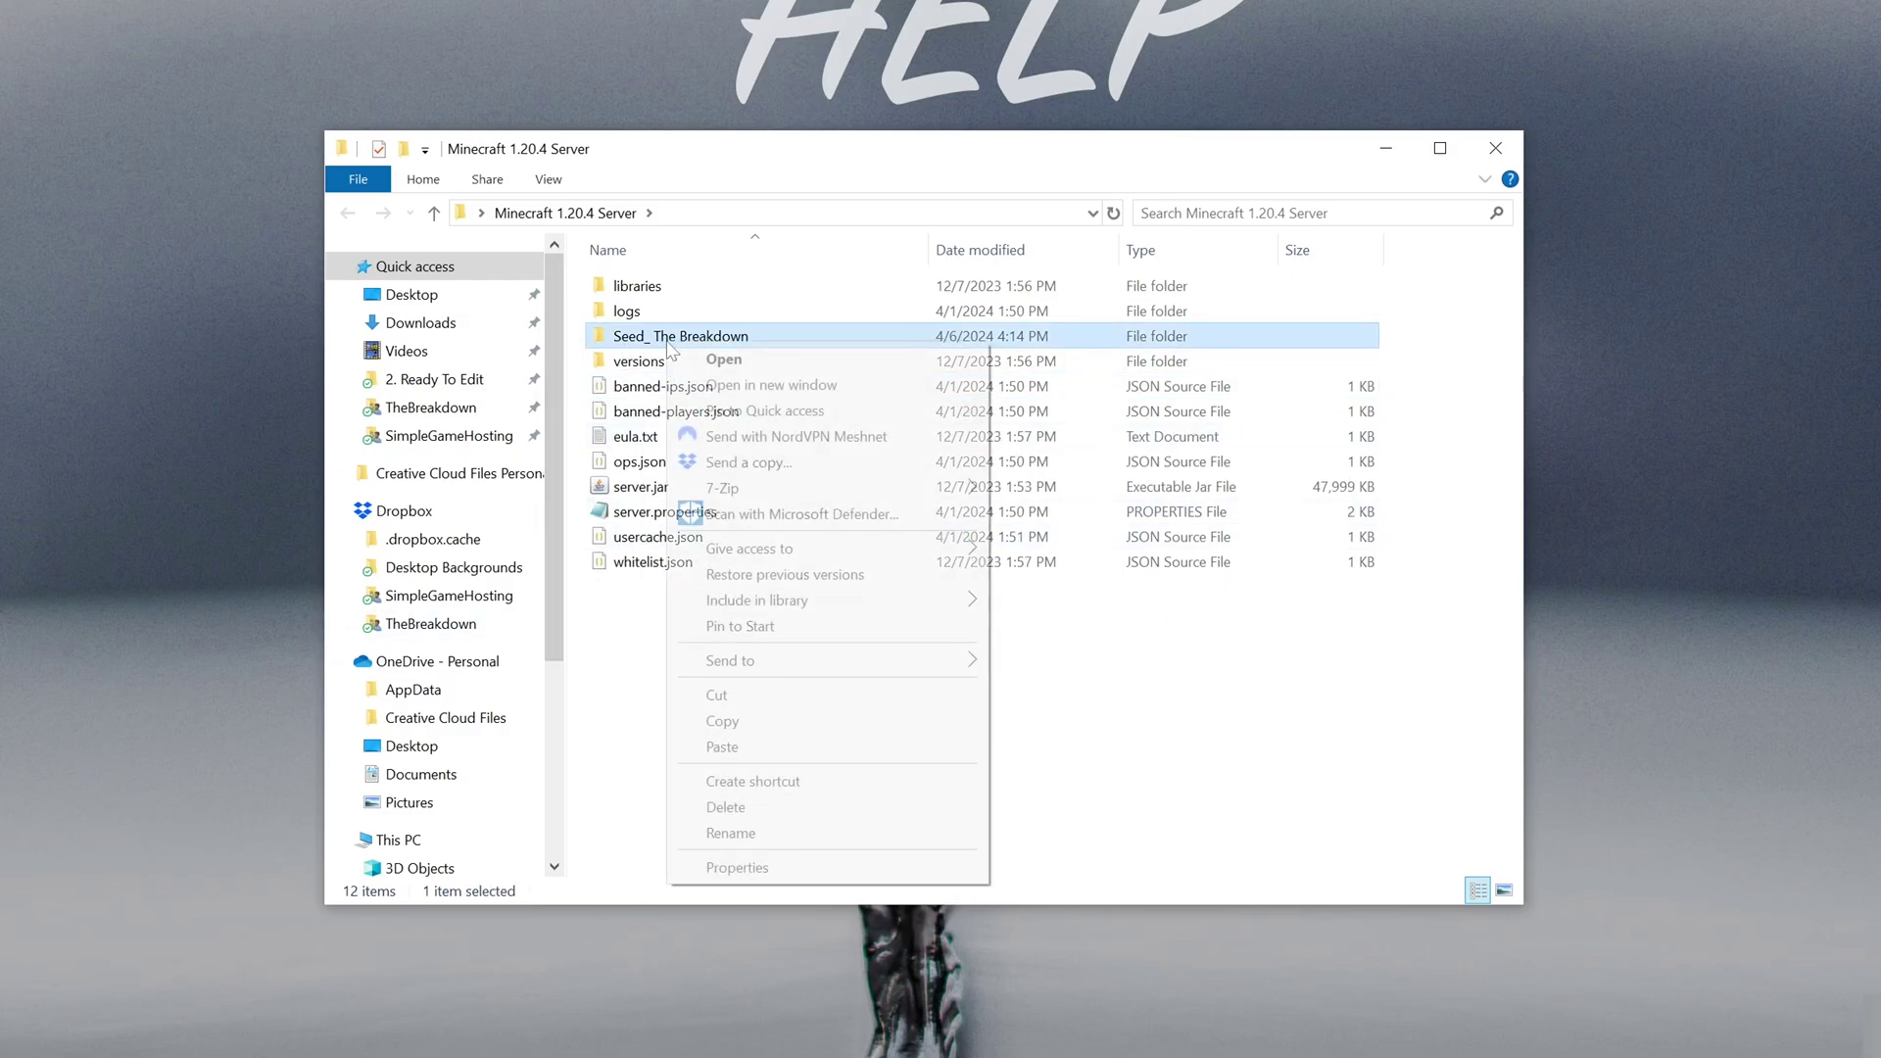
pyautogui.click(753, 836)
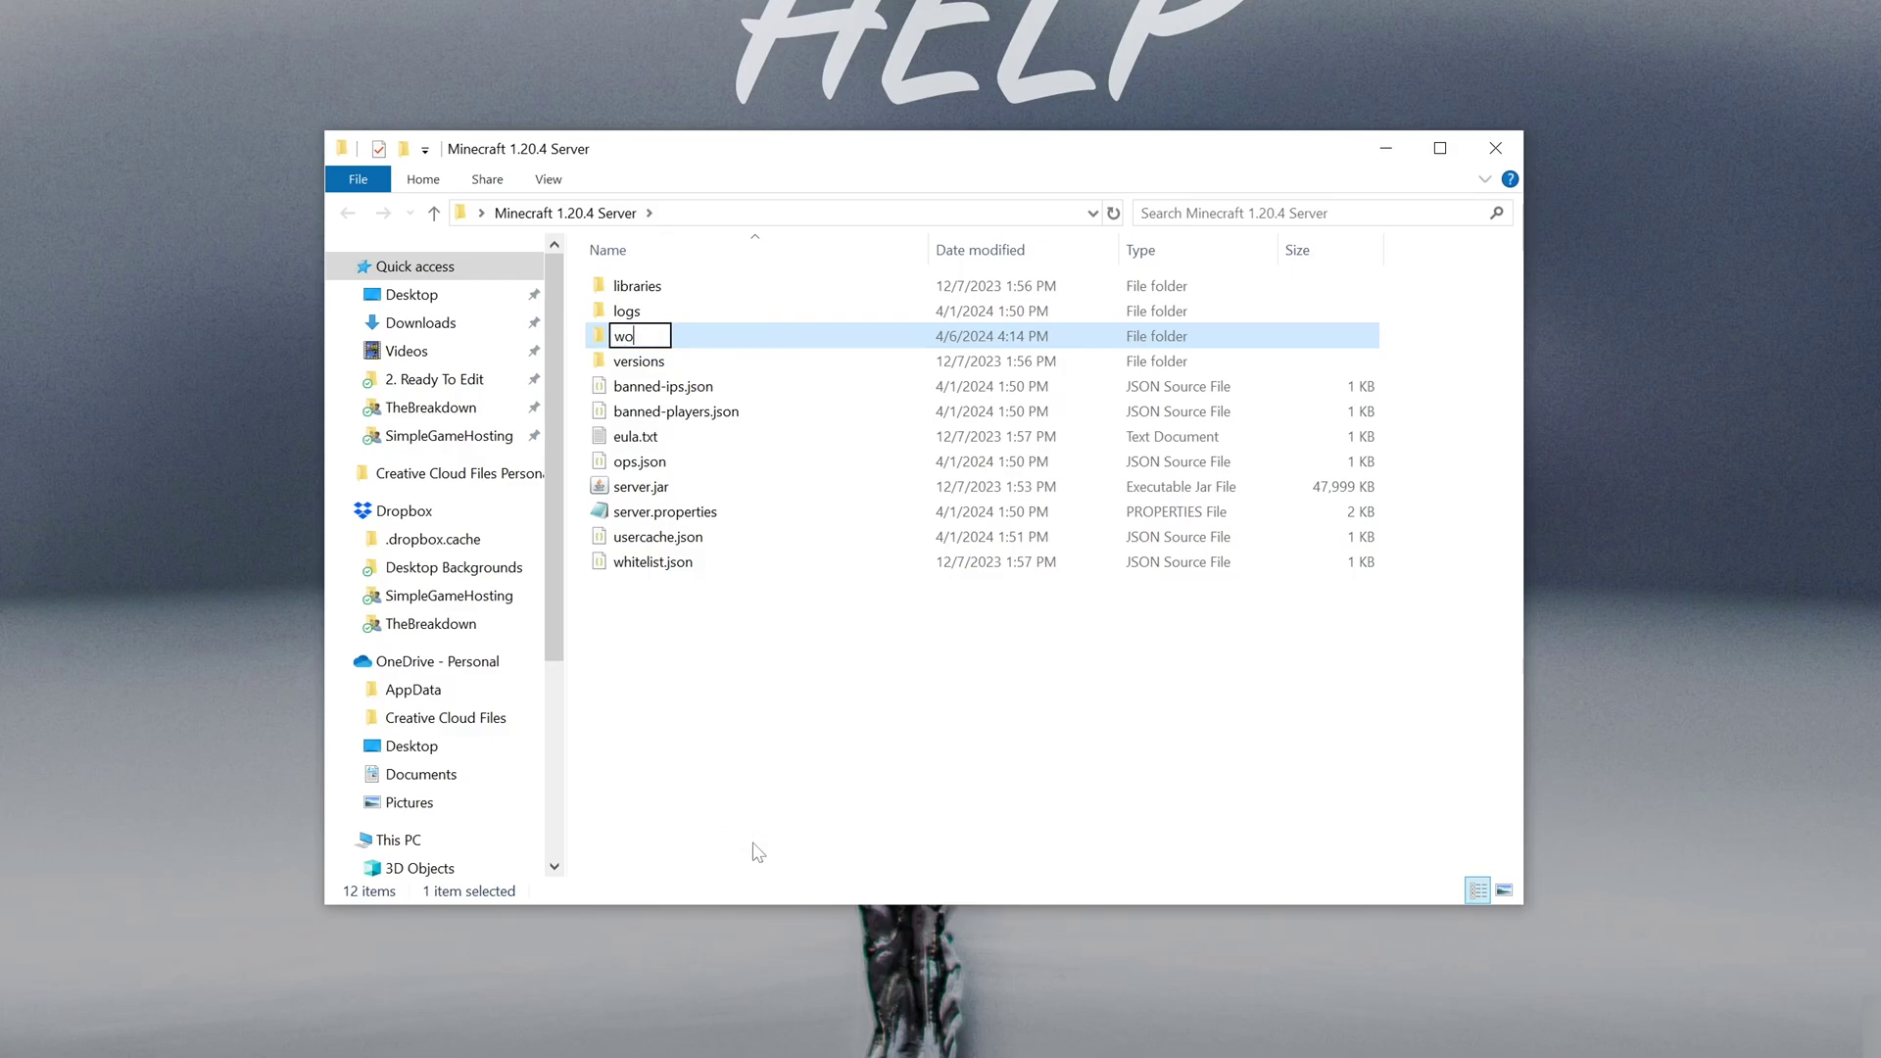
pyautogui.rightClick(642, 361)
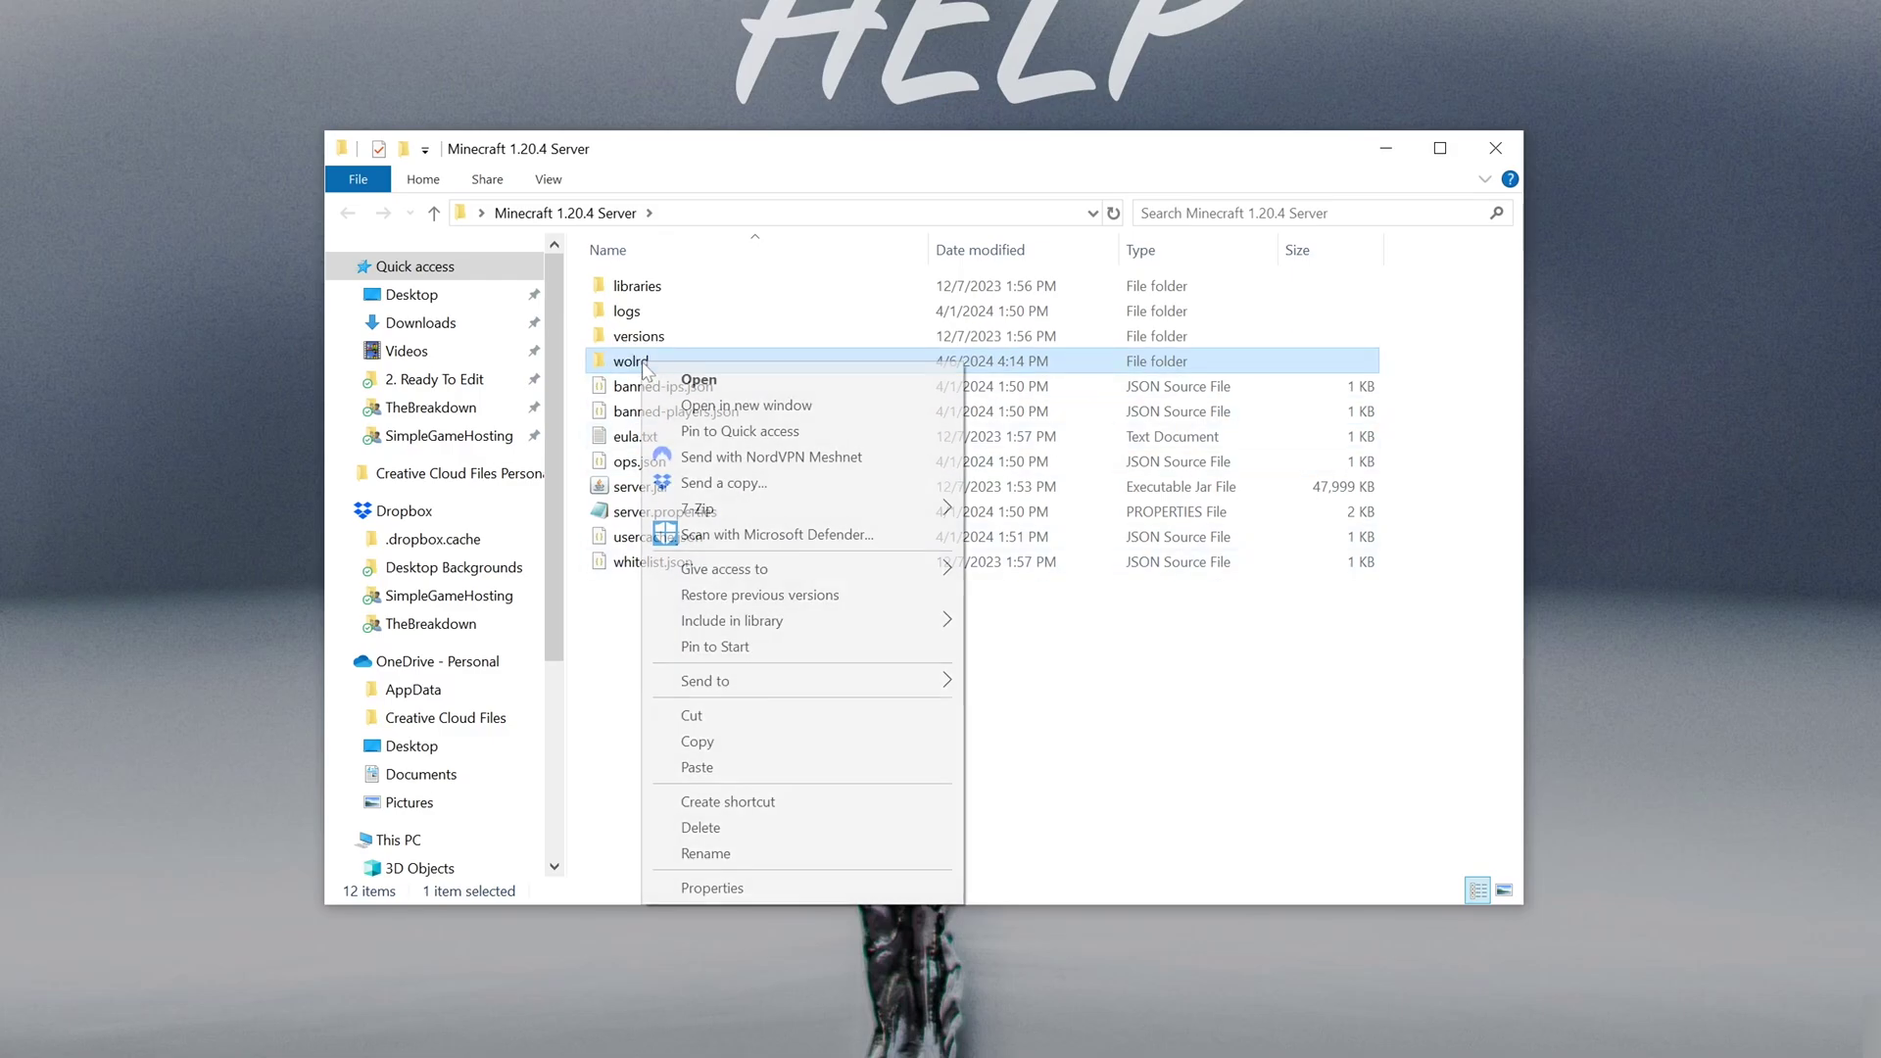
pyautogui.click(732, 855)
pyautogui.write('world')
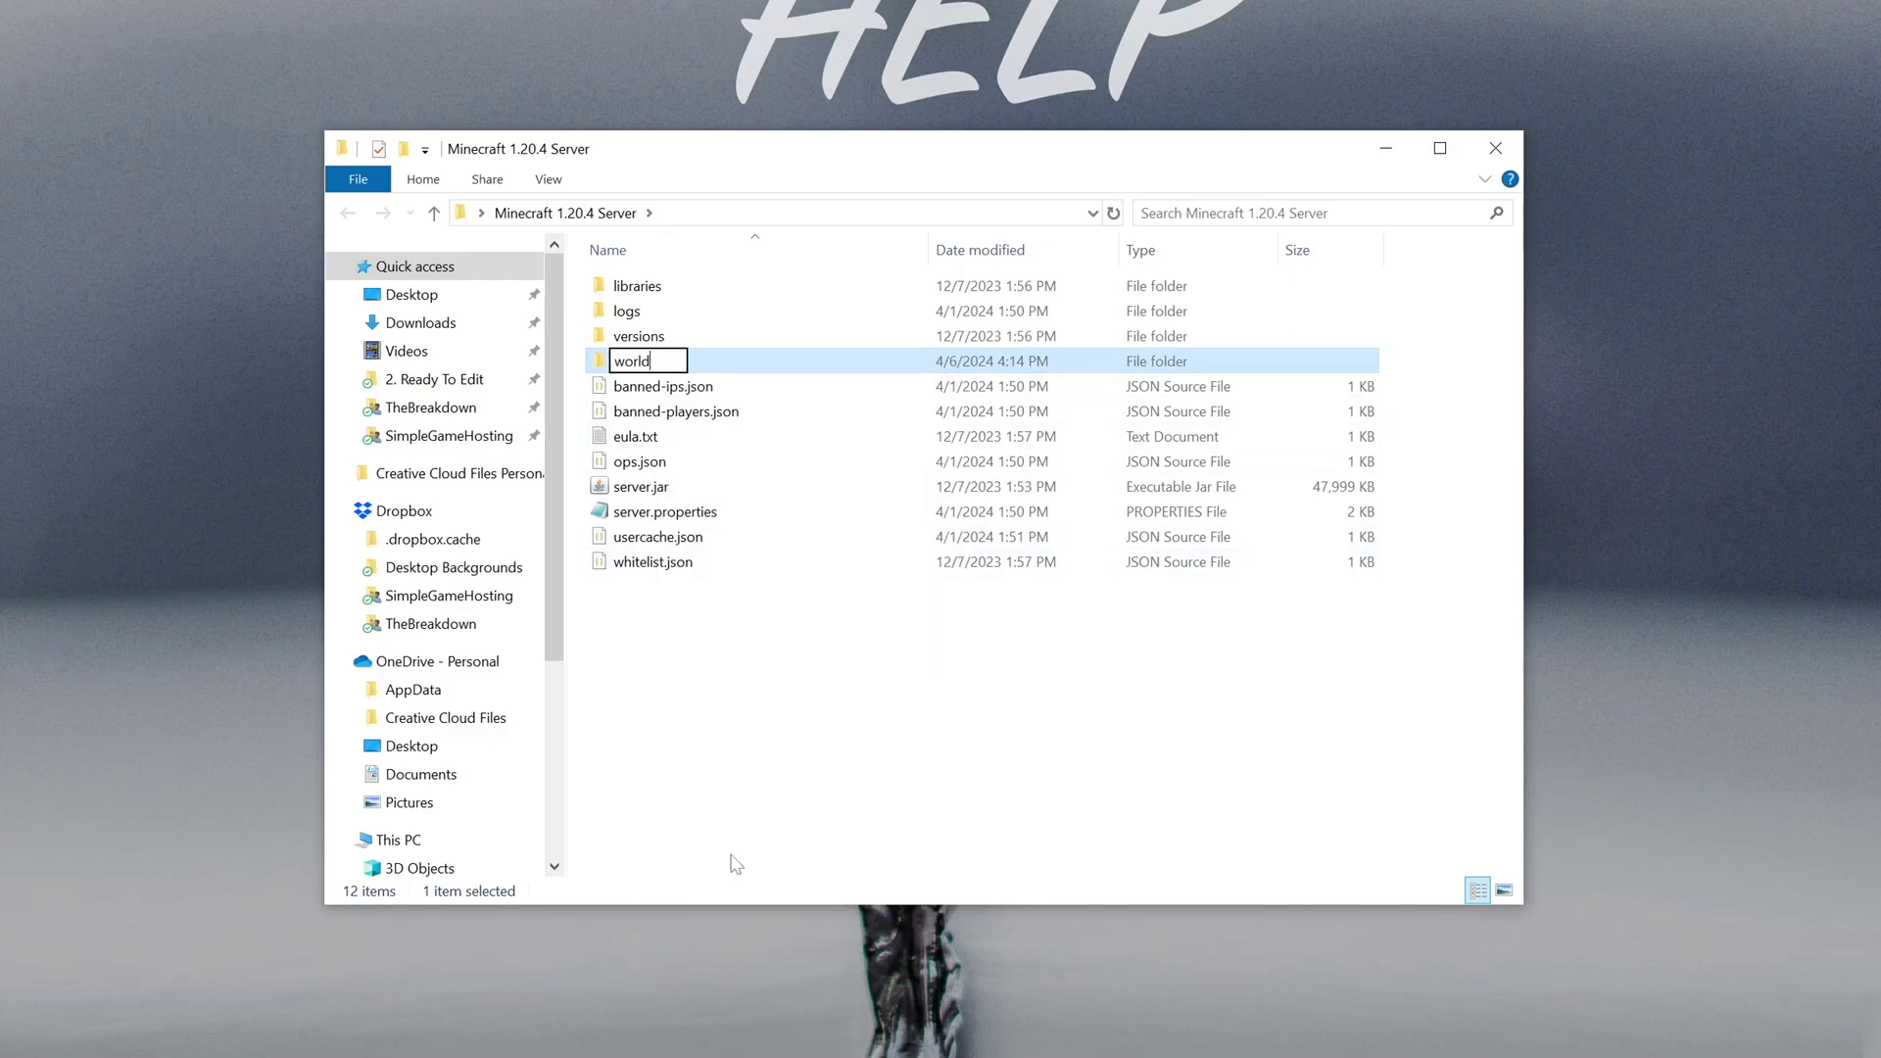
pyautogui.press('Return')
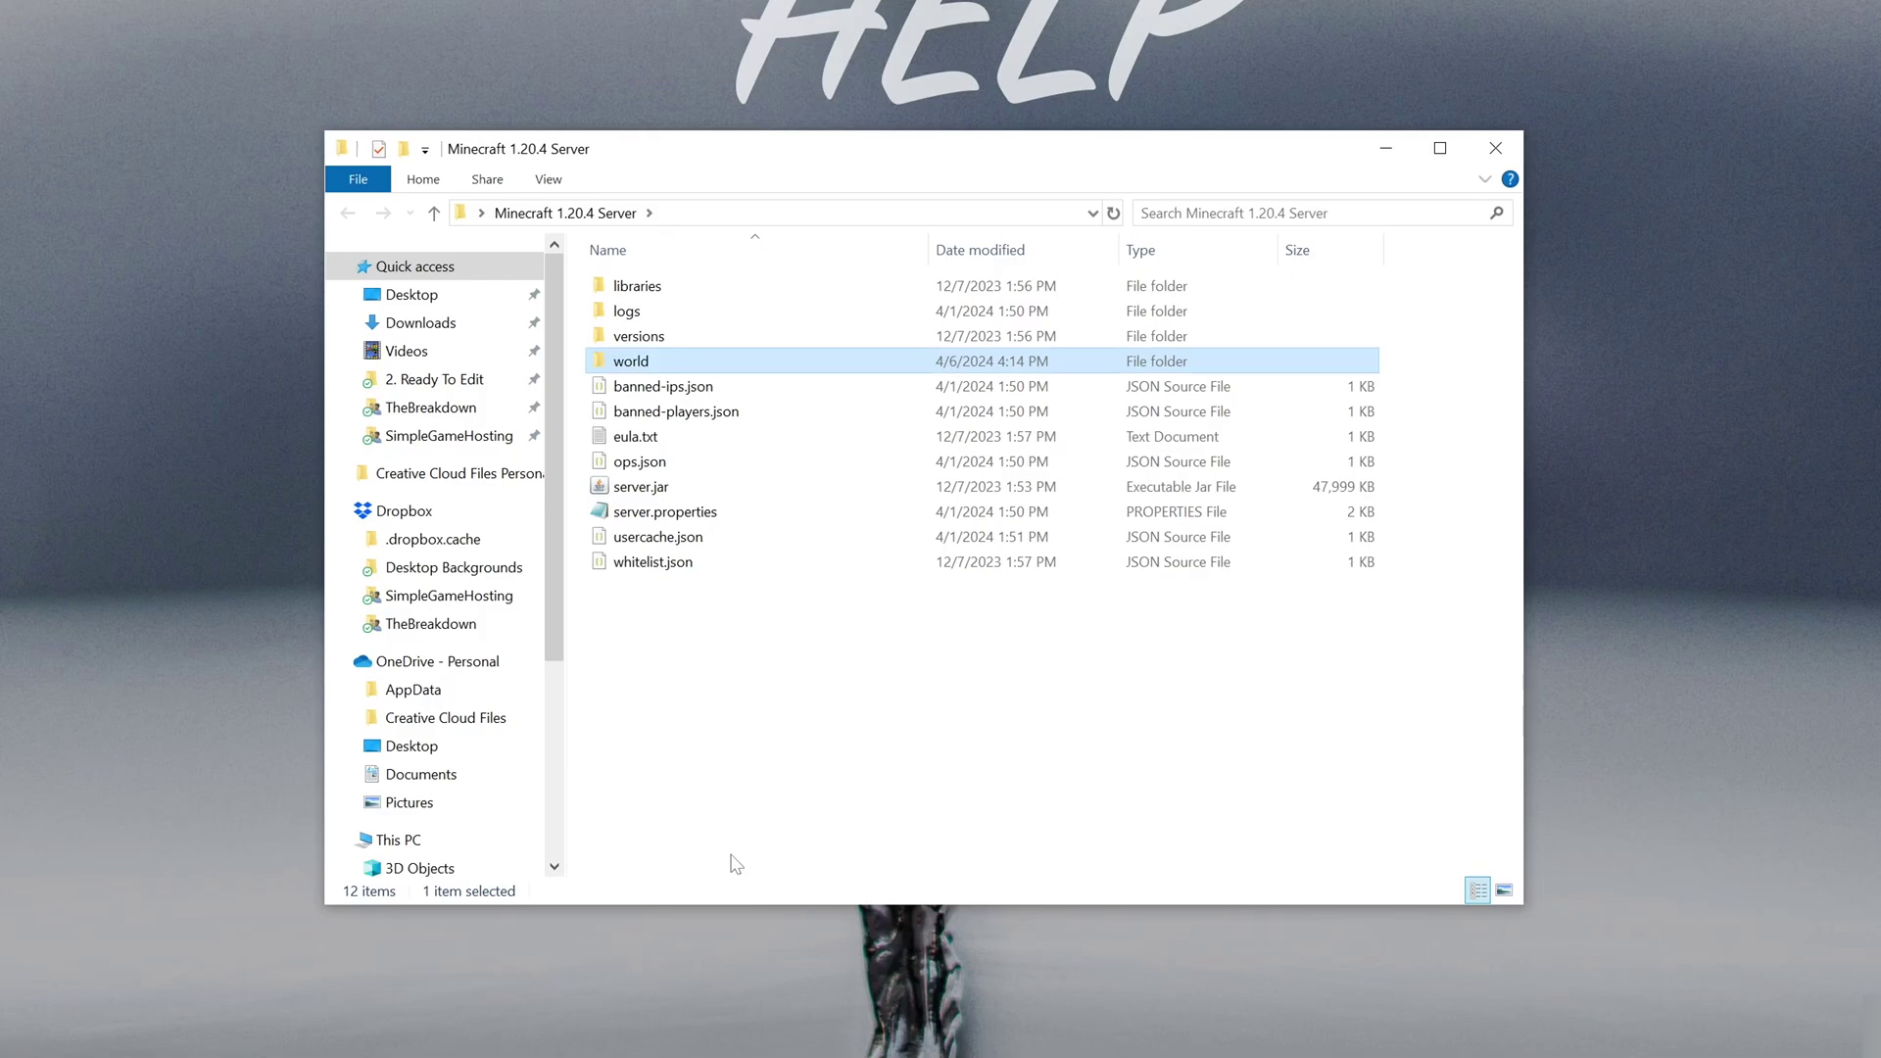
# Check the contents of the world folder, return to the server folder and start the server with server.jar
pyautogui.doubleClick(766, 375)
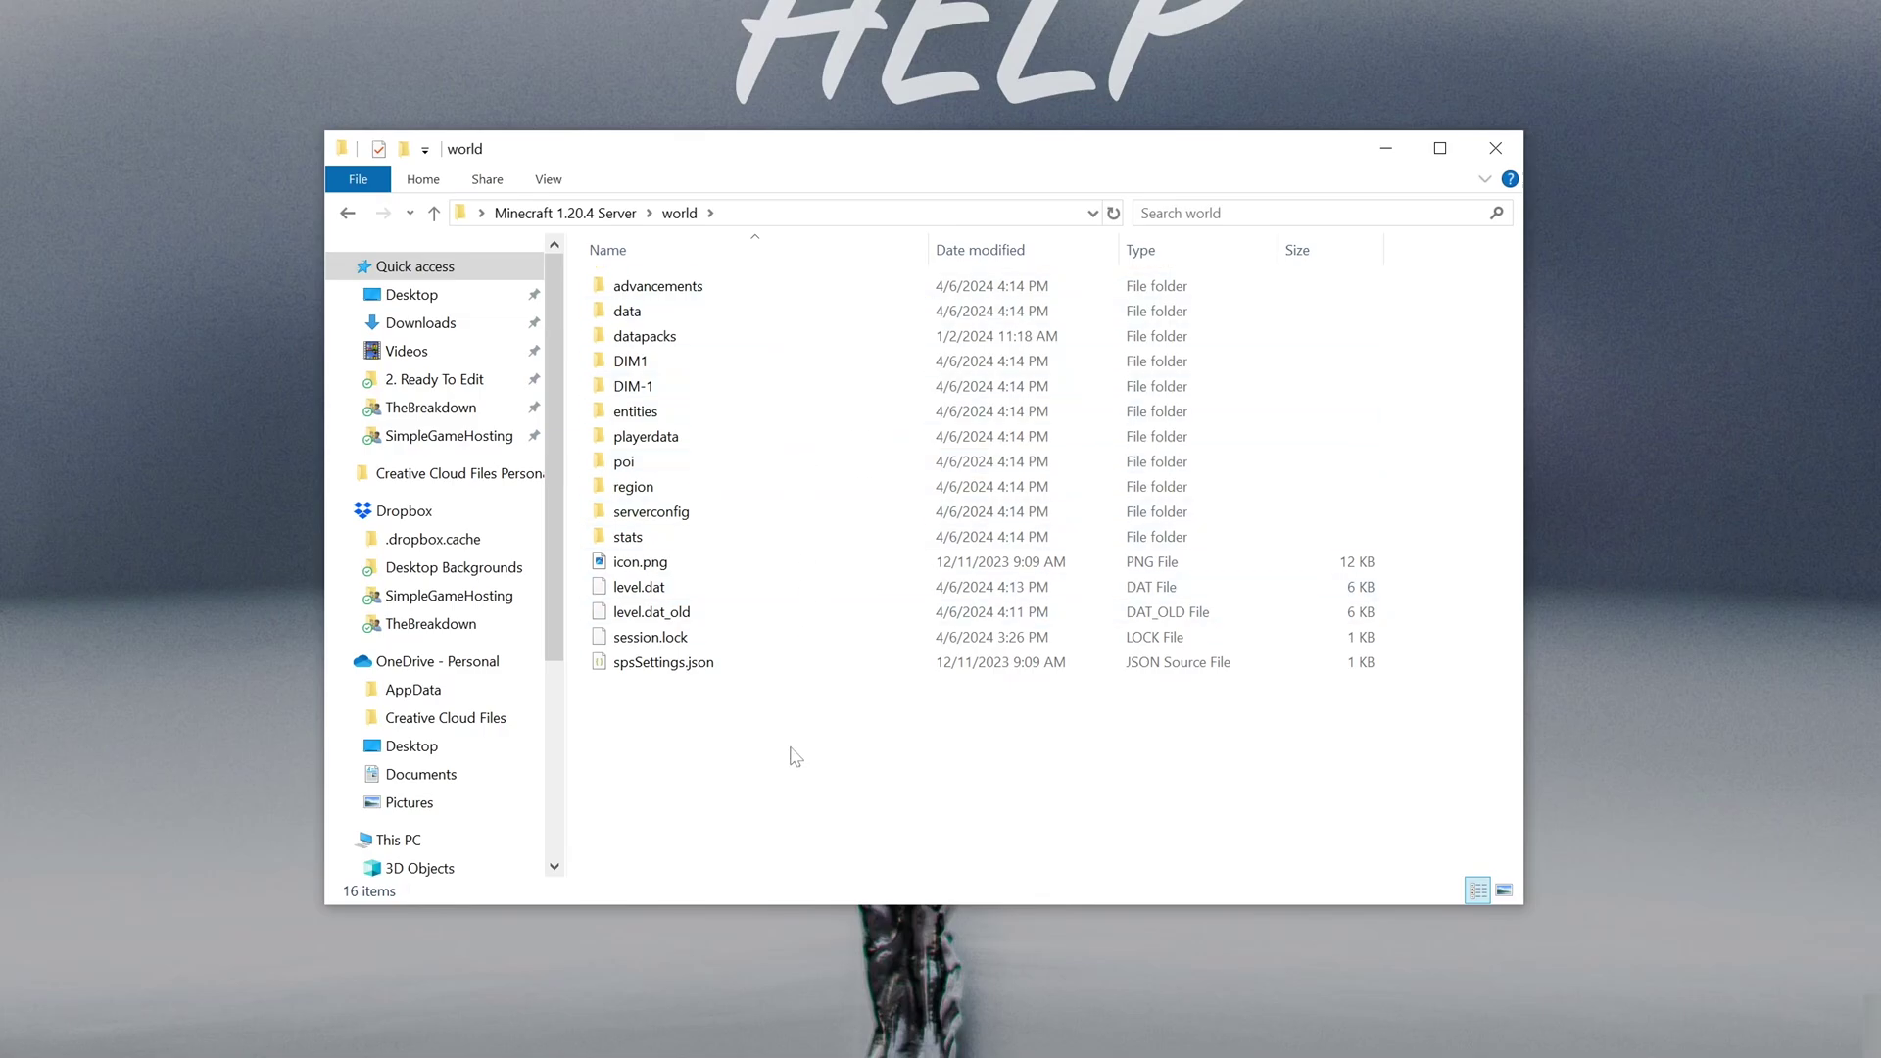
pyautogui.hotkey('alt', 'Left')
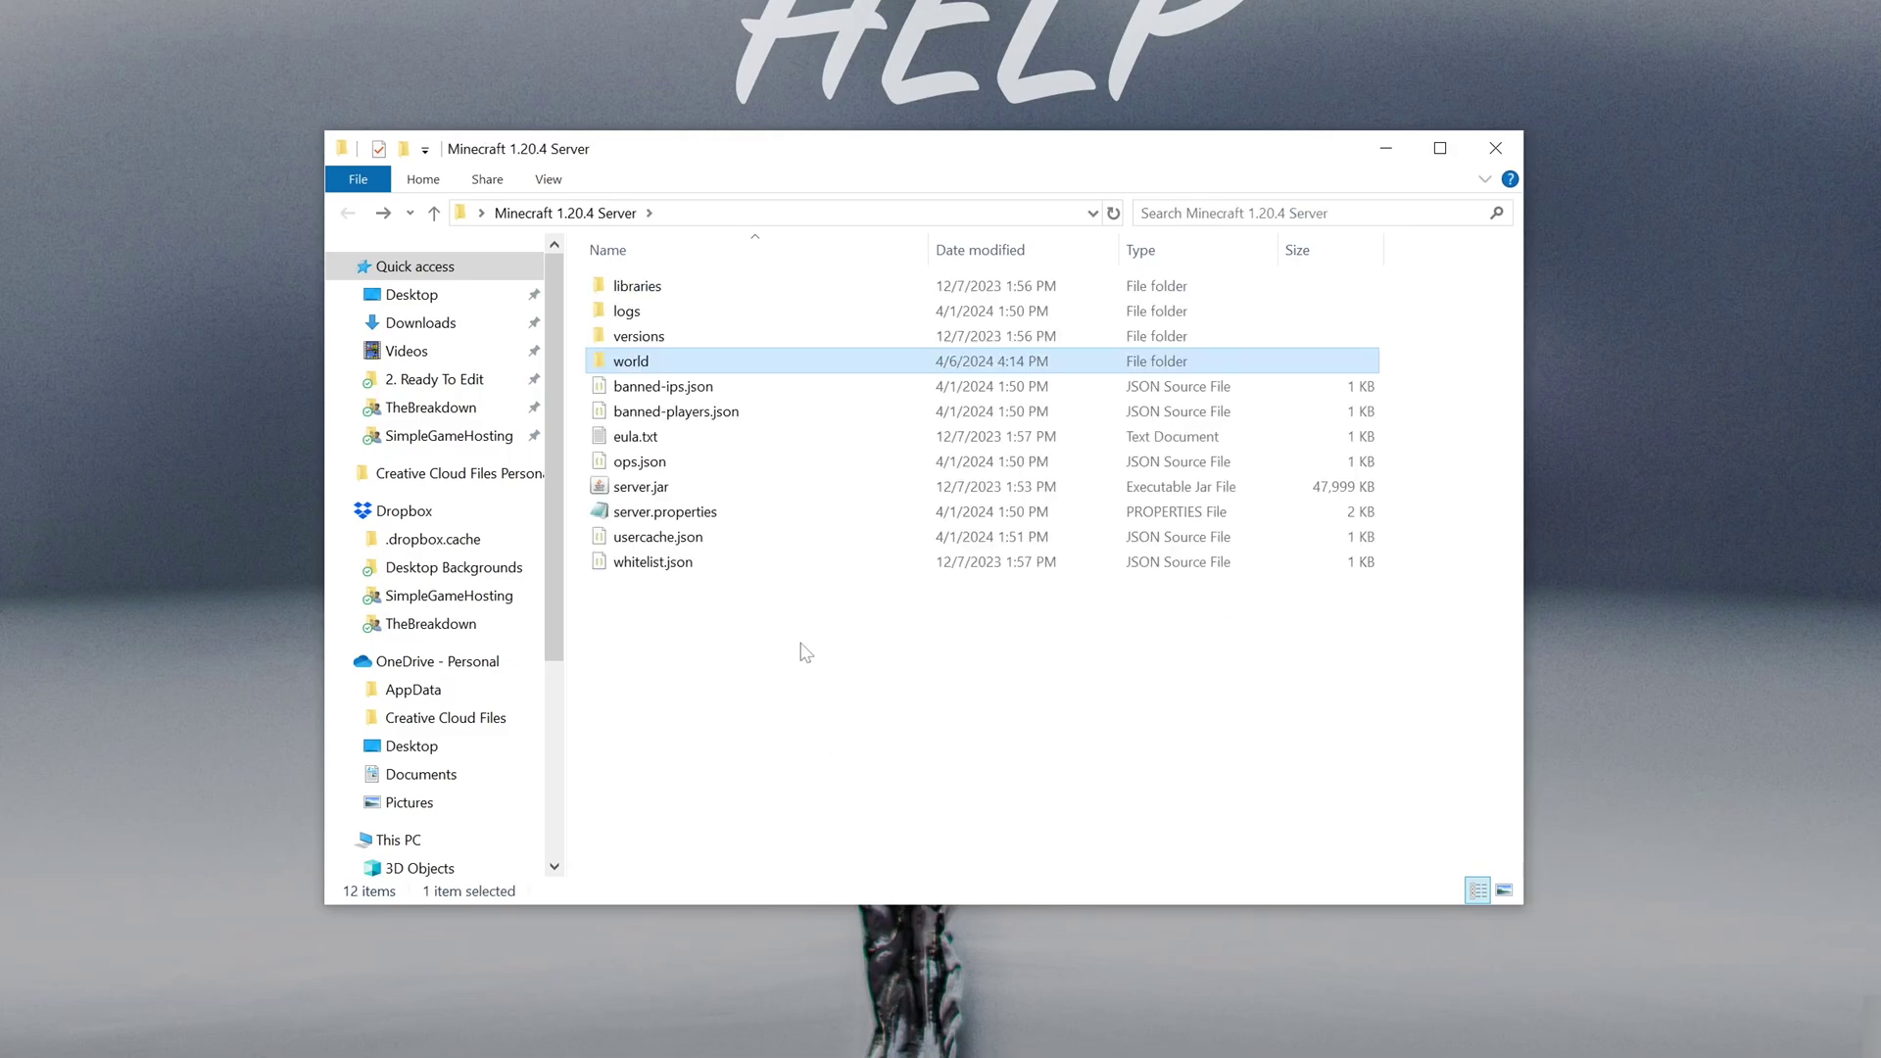
pyautogui.doubleClick(706, 490)
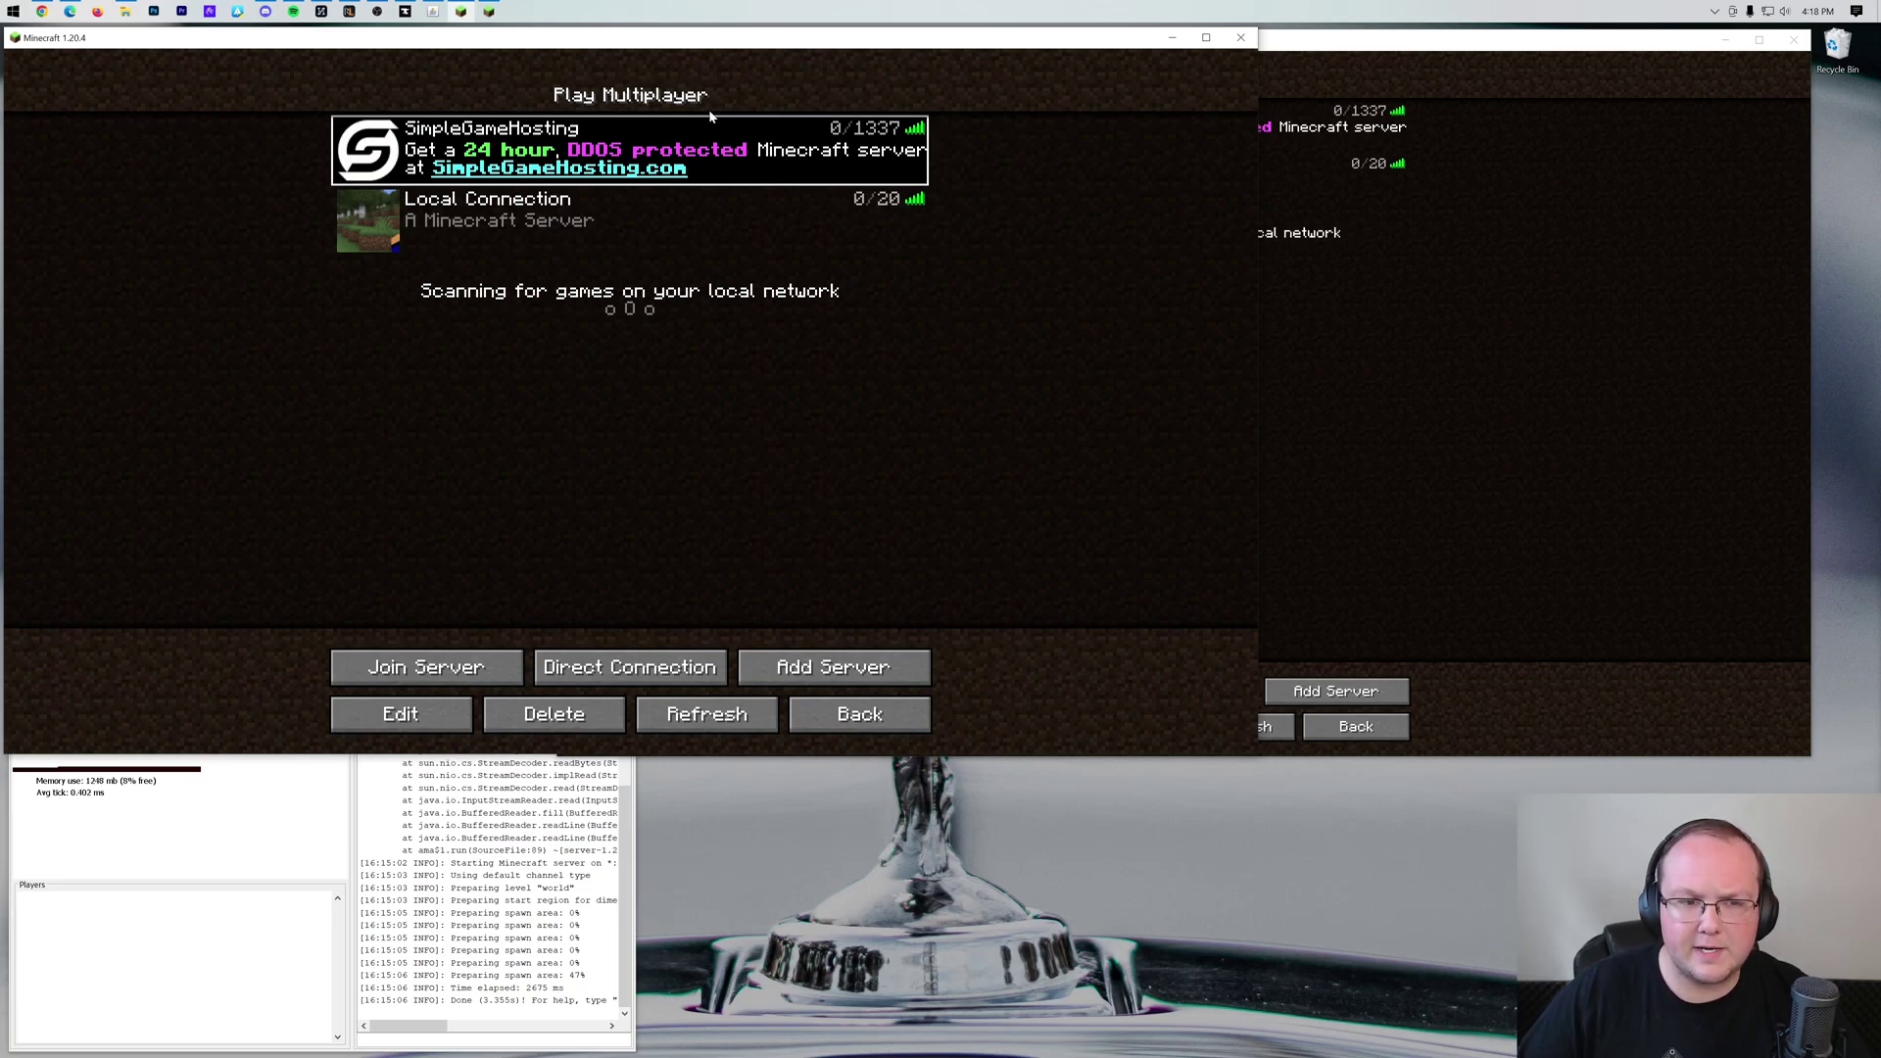
# Join the Local Connection server from the multiplayer list and open the in-game chat
pyautogui.click(712, 204)
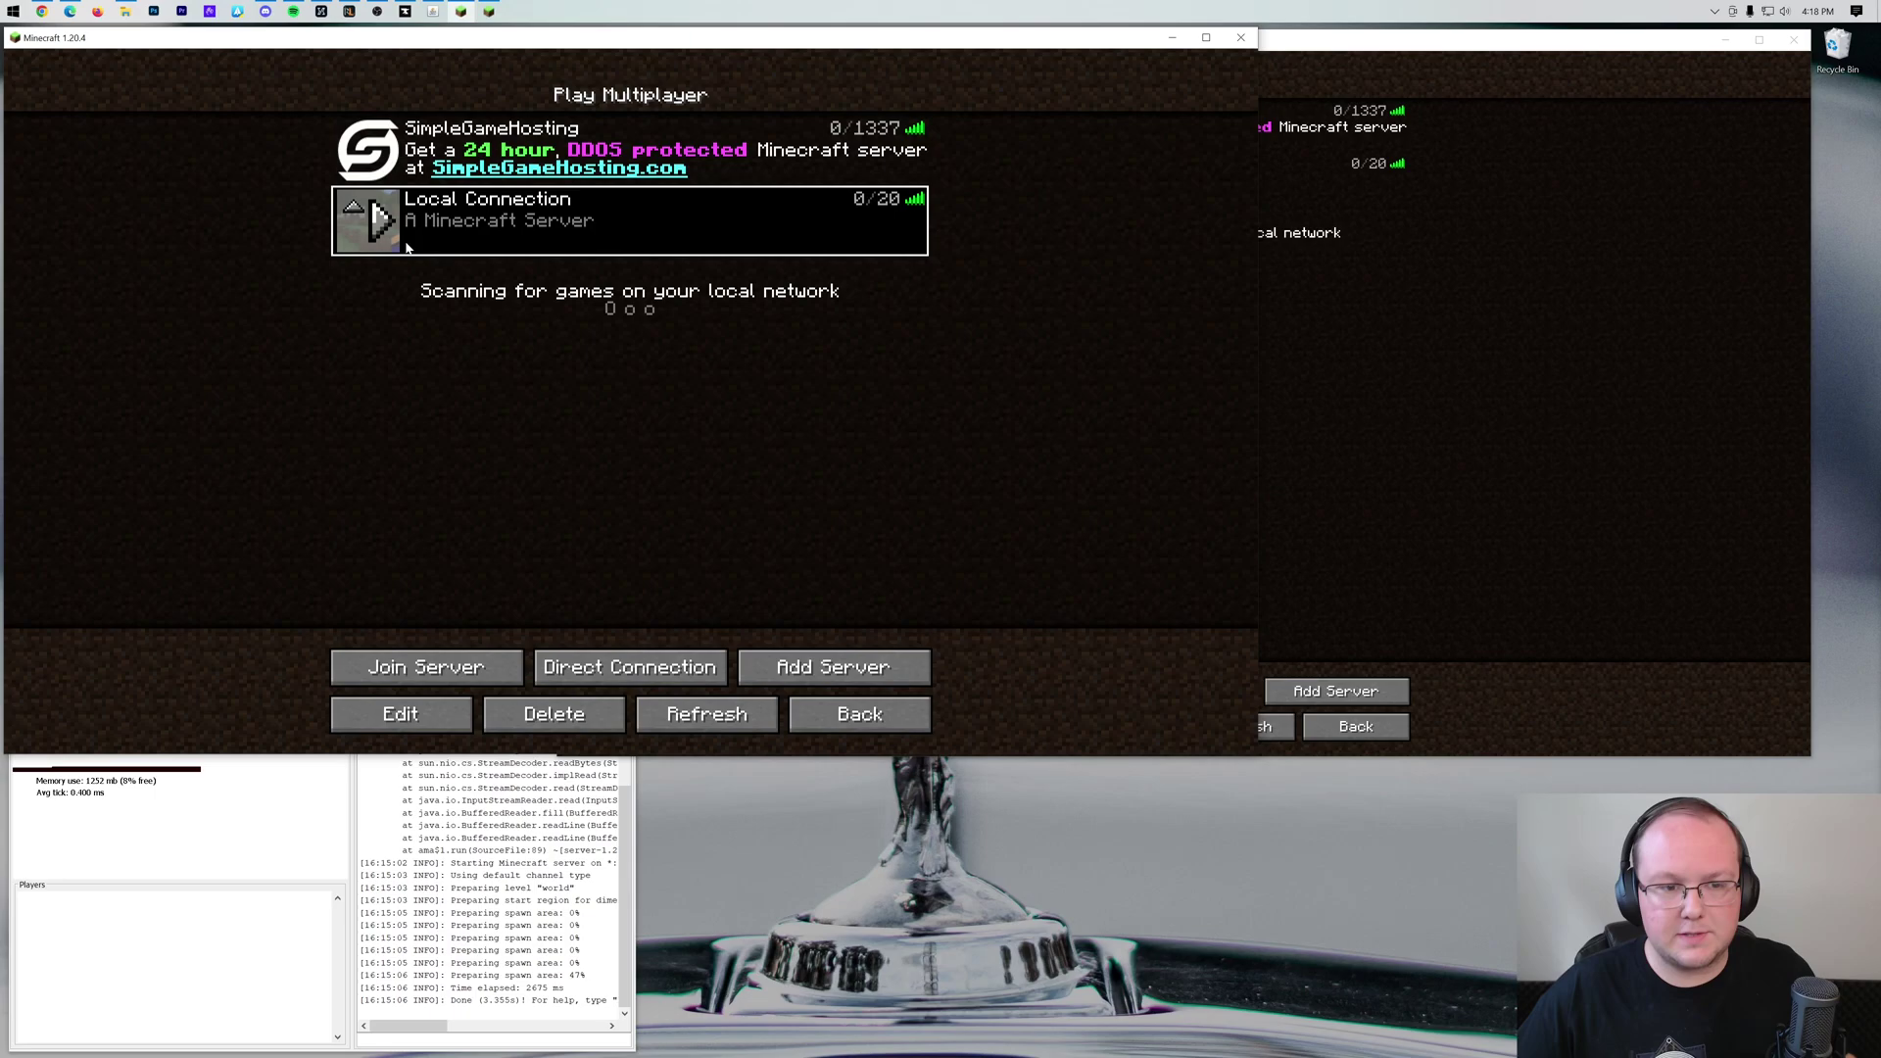
pyautogui.doubleClick(453, 236)
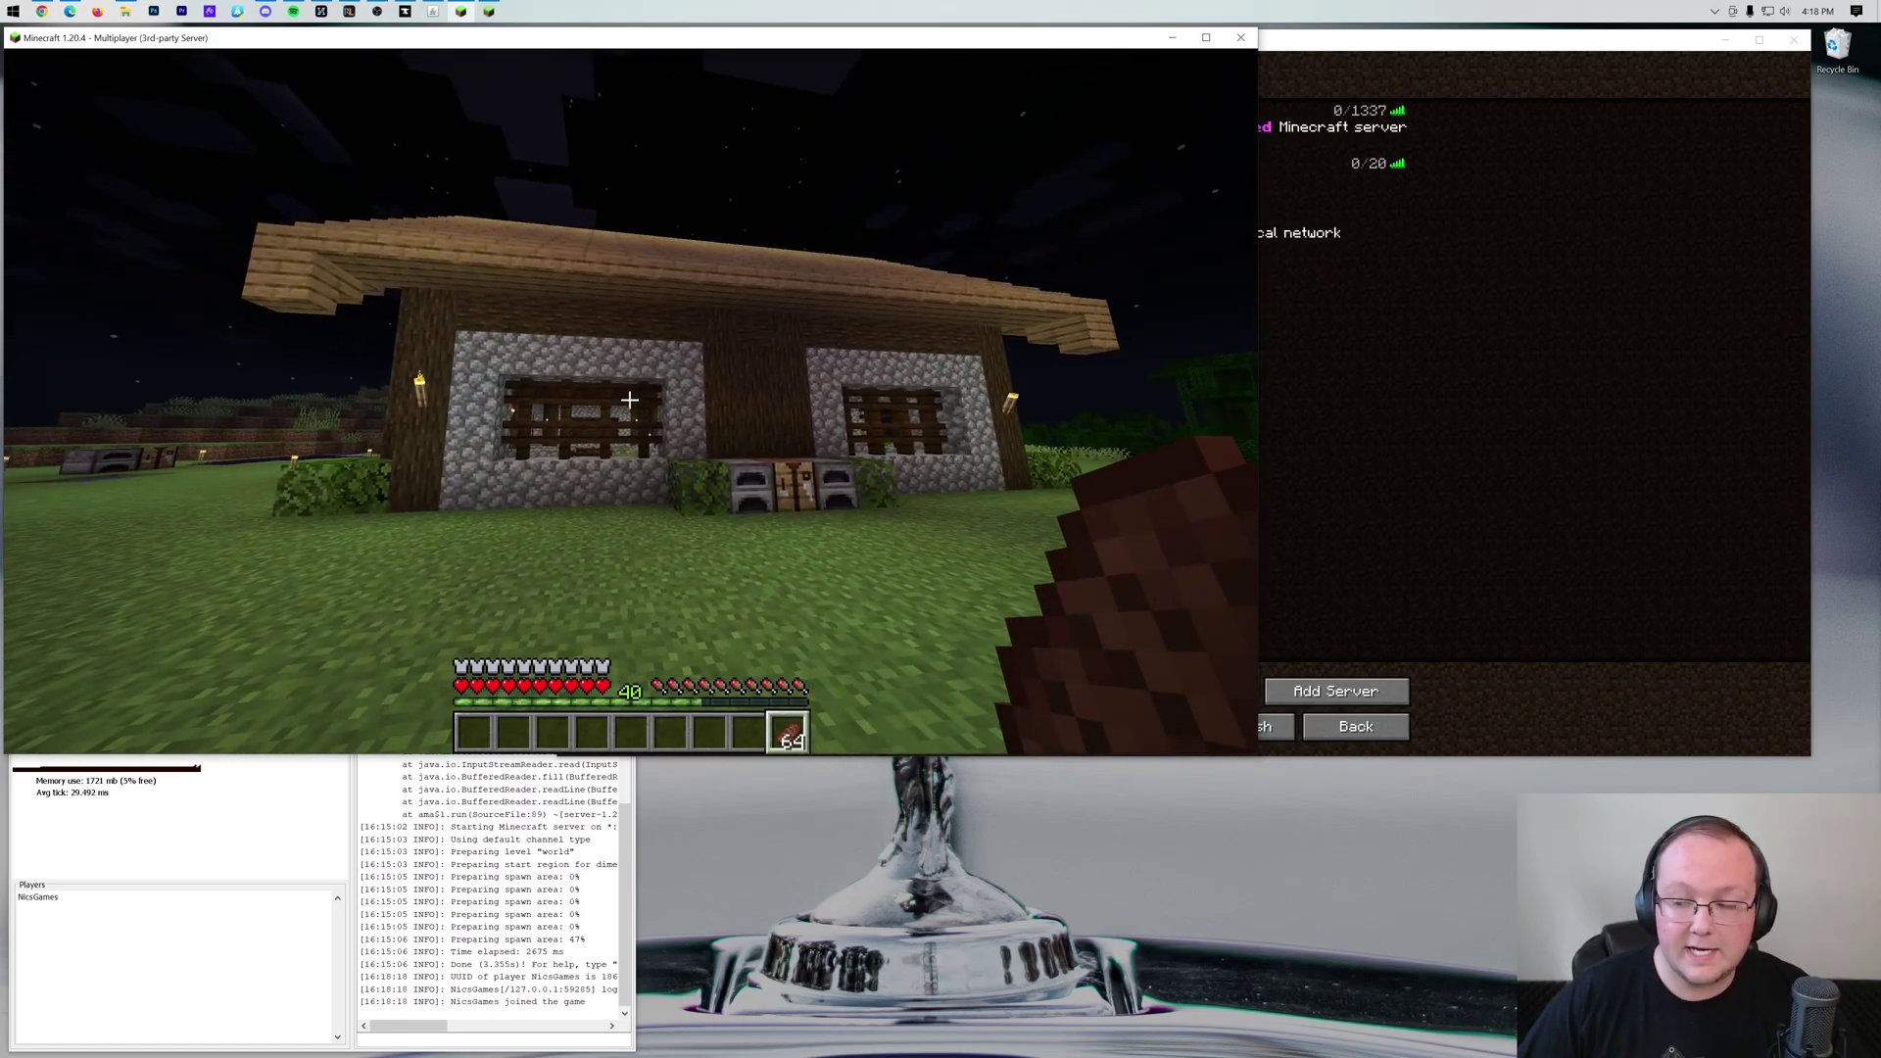
pyautogui.press('t')
# Switch to the second Minecraft instance, join the Singleplayer World server and turn to face the other player
pyautogui.click(1376, 414)
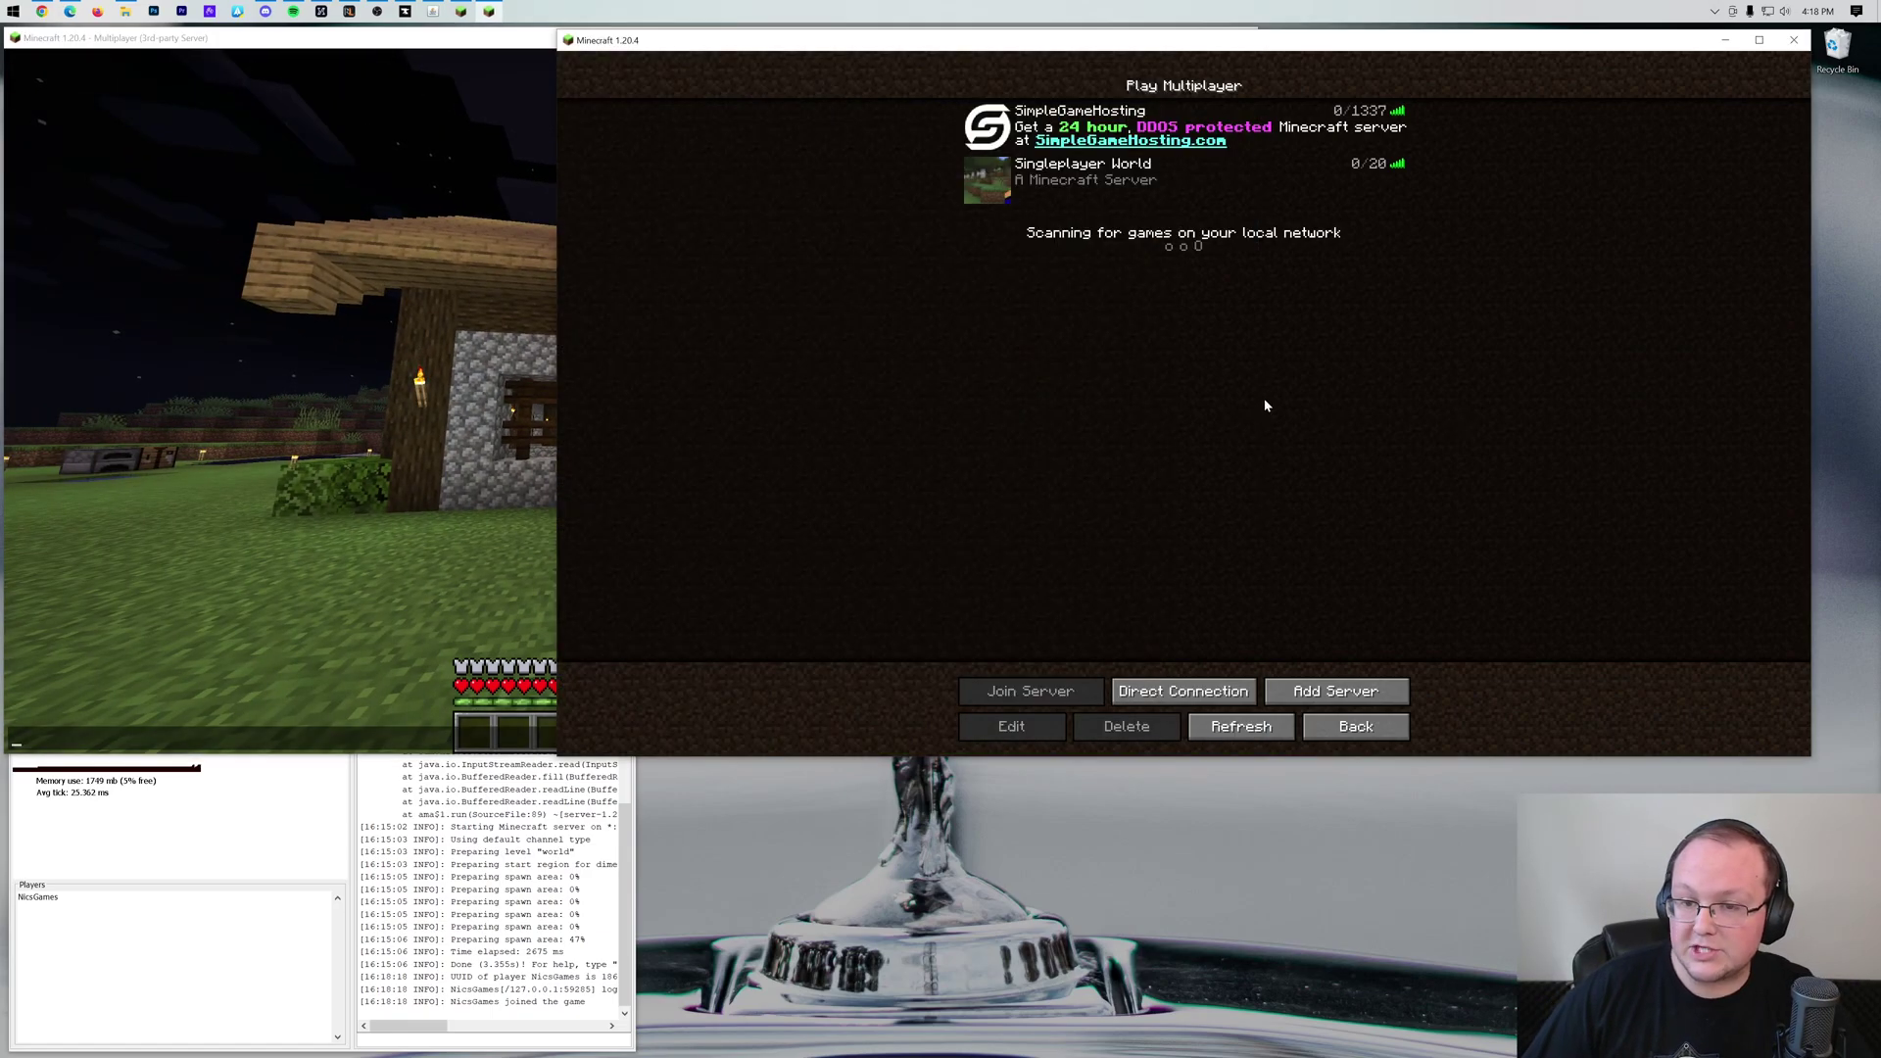
pyautogui.doubleClick(1106, 179)
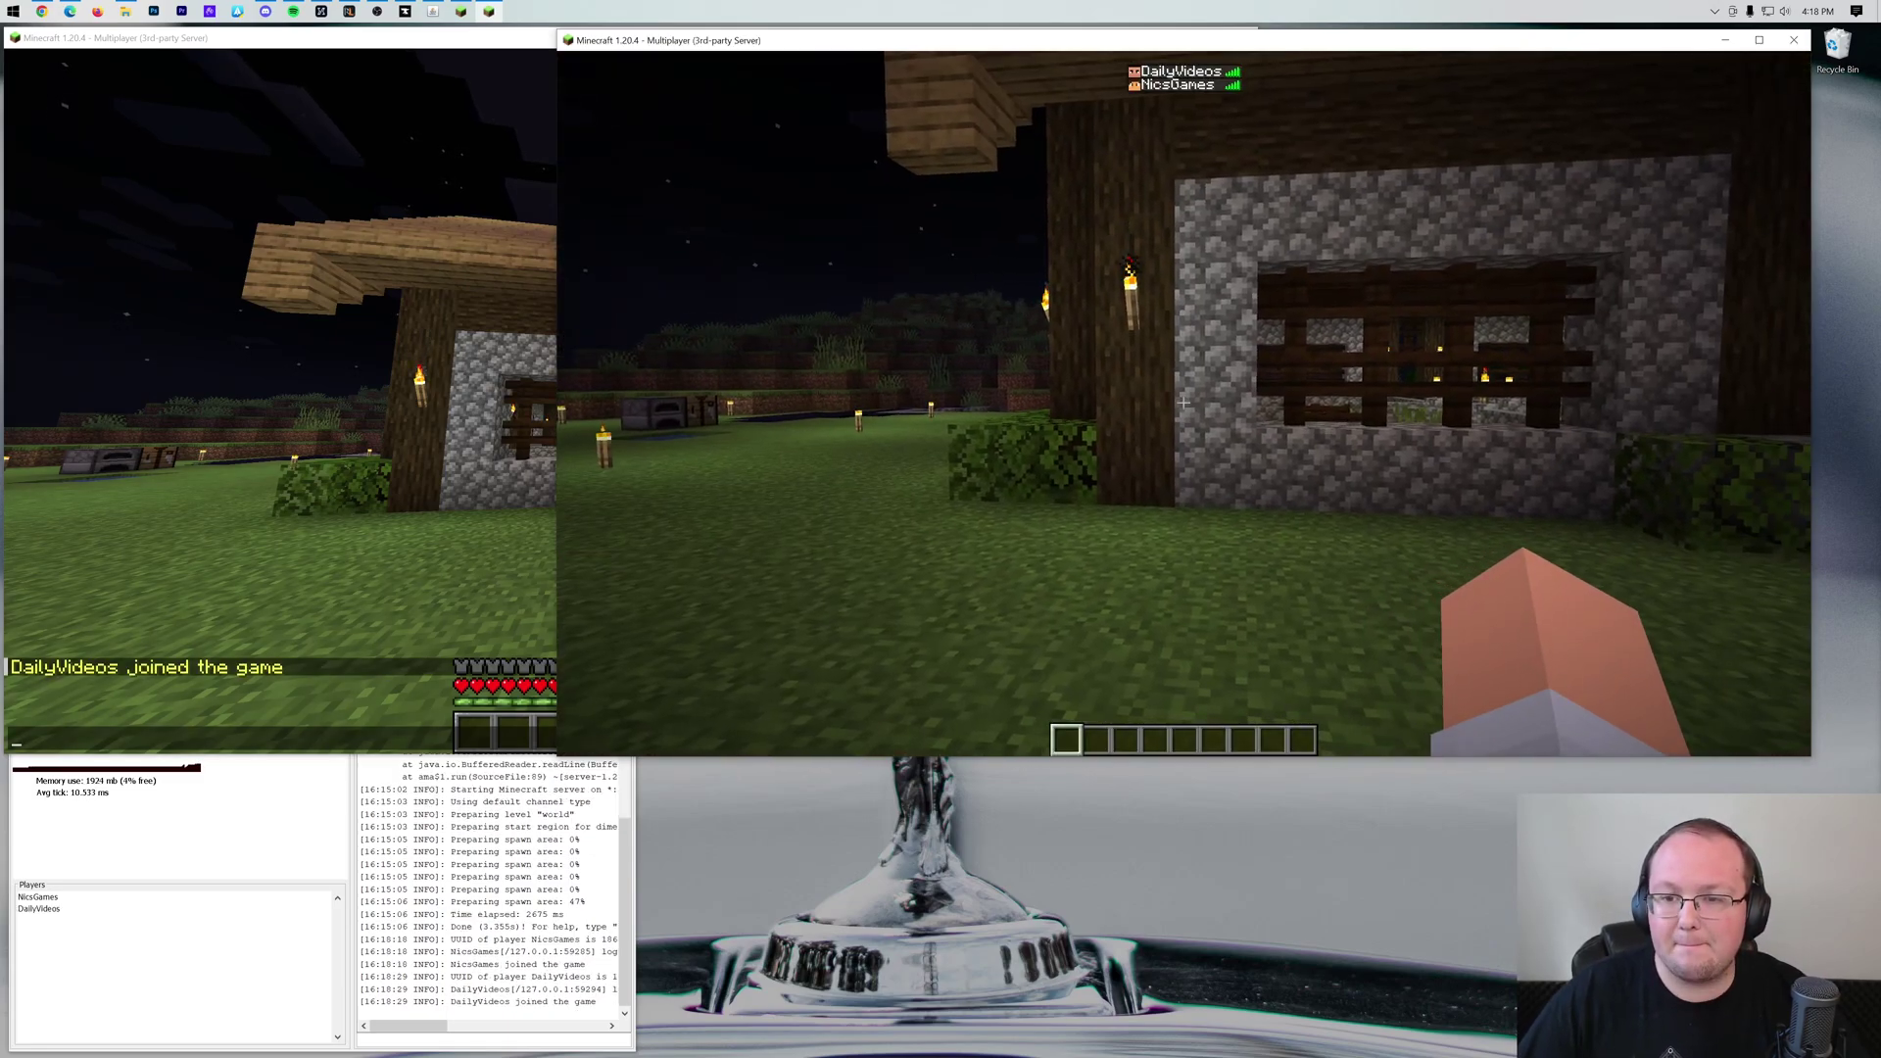
pyautogui.moveTo(1183, 402)
pyautogui.press('s')
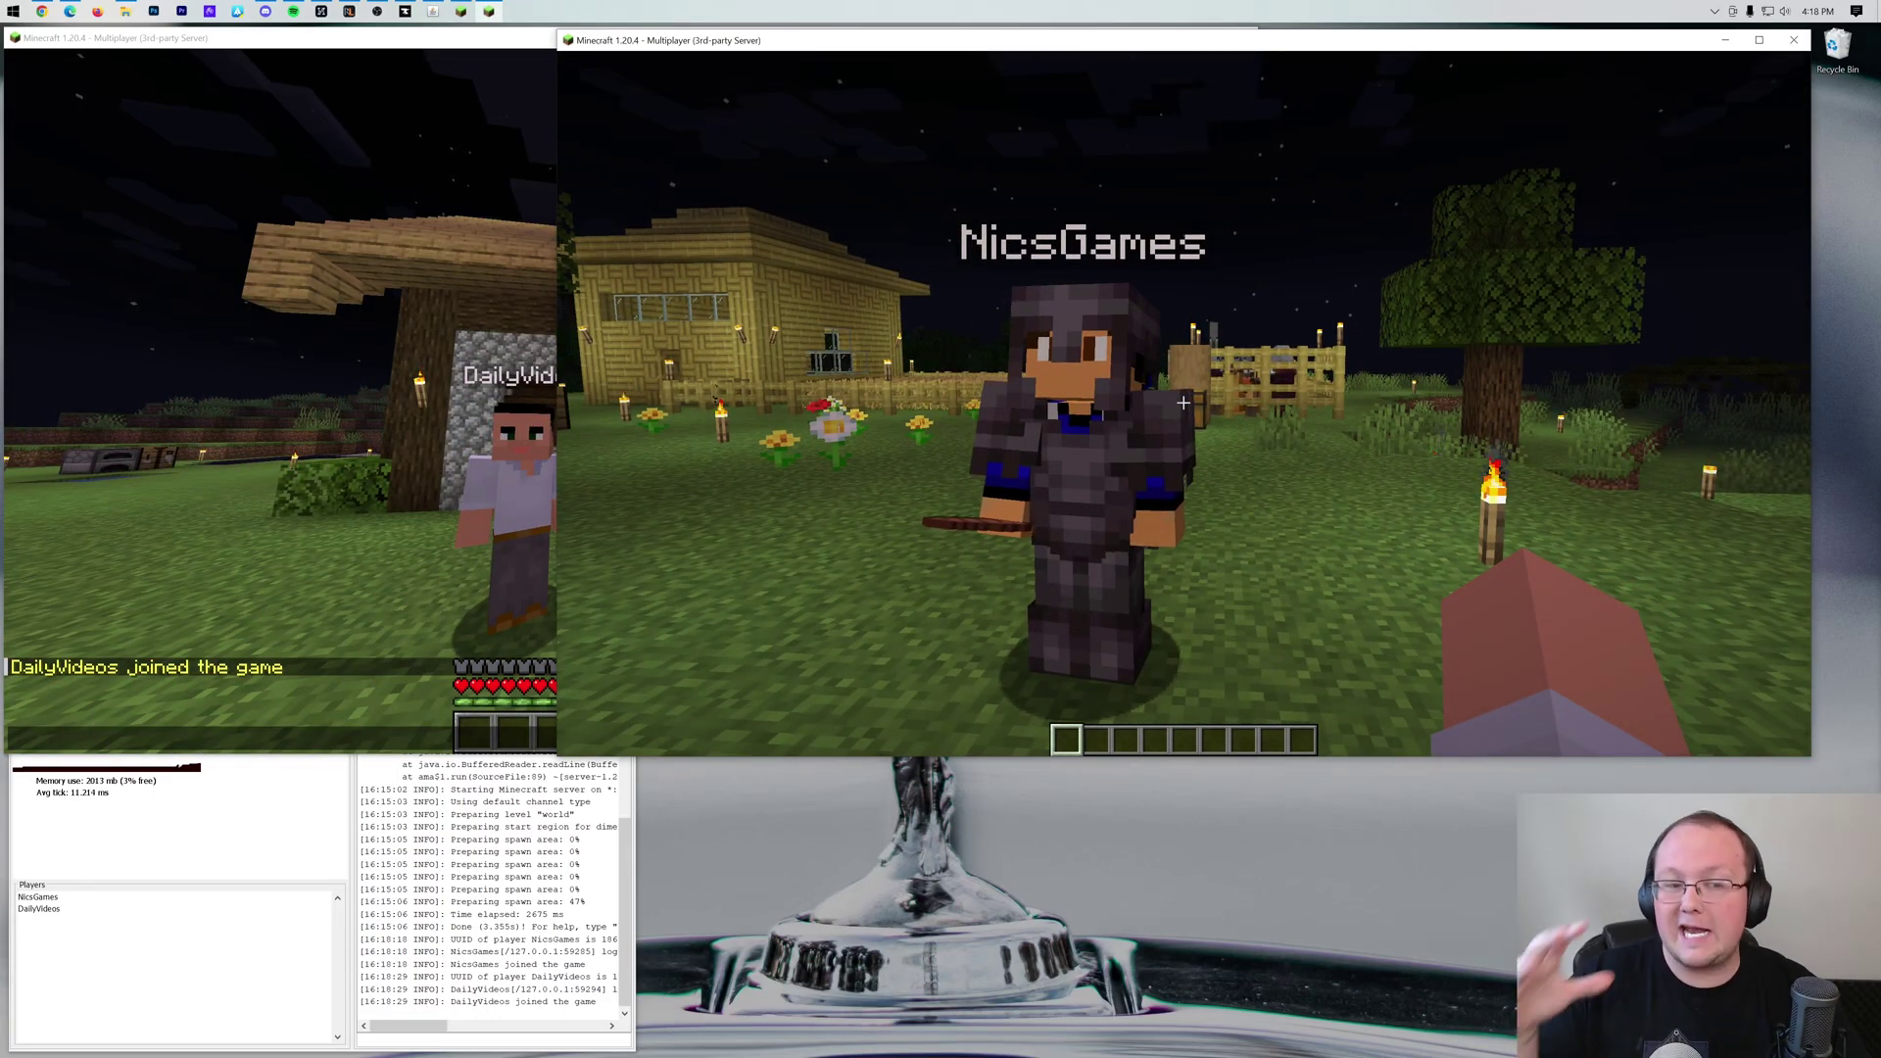
# Examine the shared world from both players' views by alternating between the two Minecraft instances
pyautogui.hotkey('alt', 'Tab')
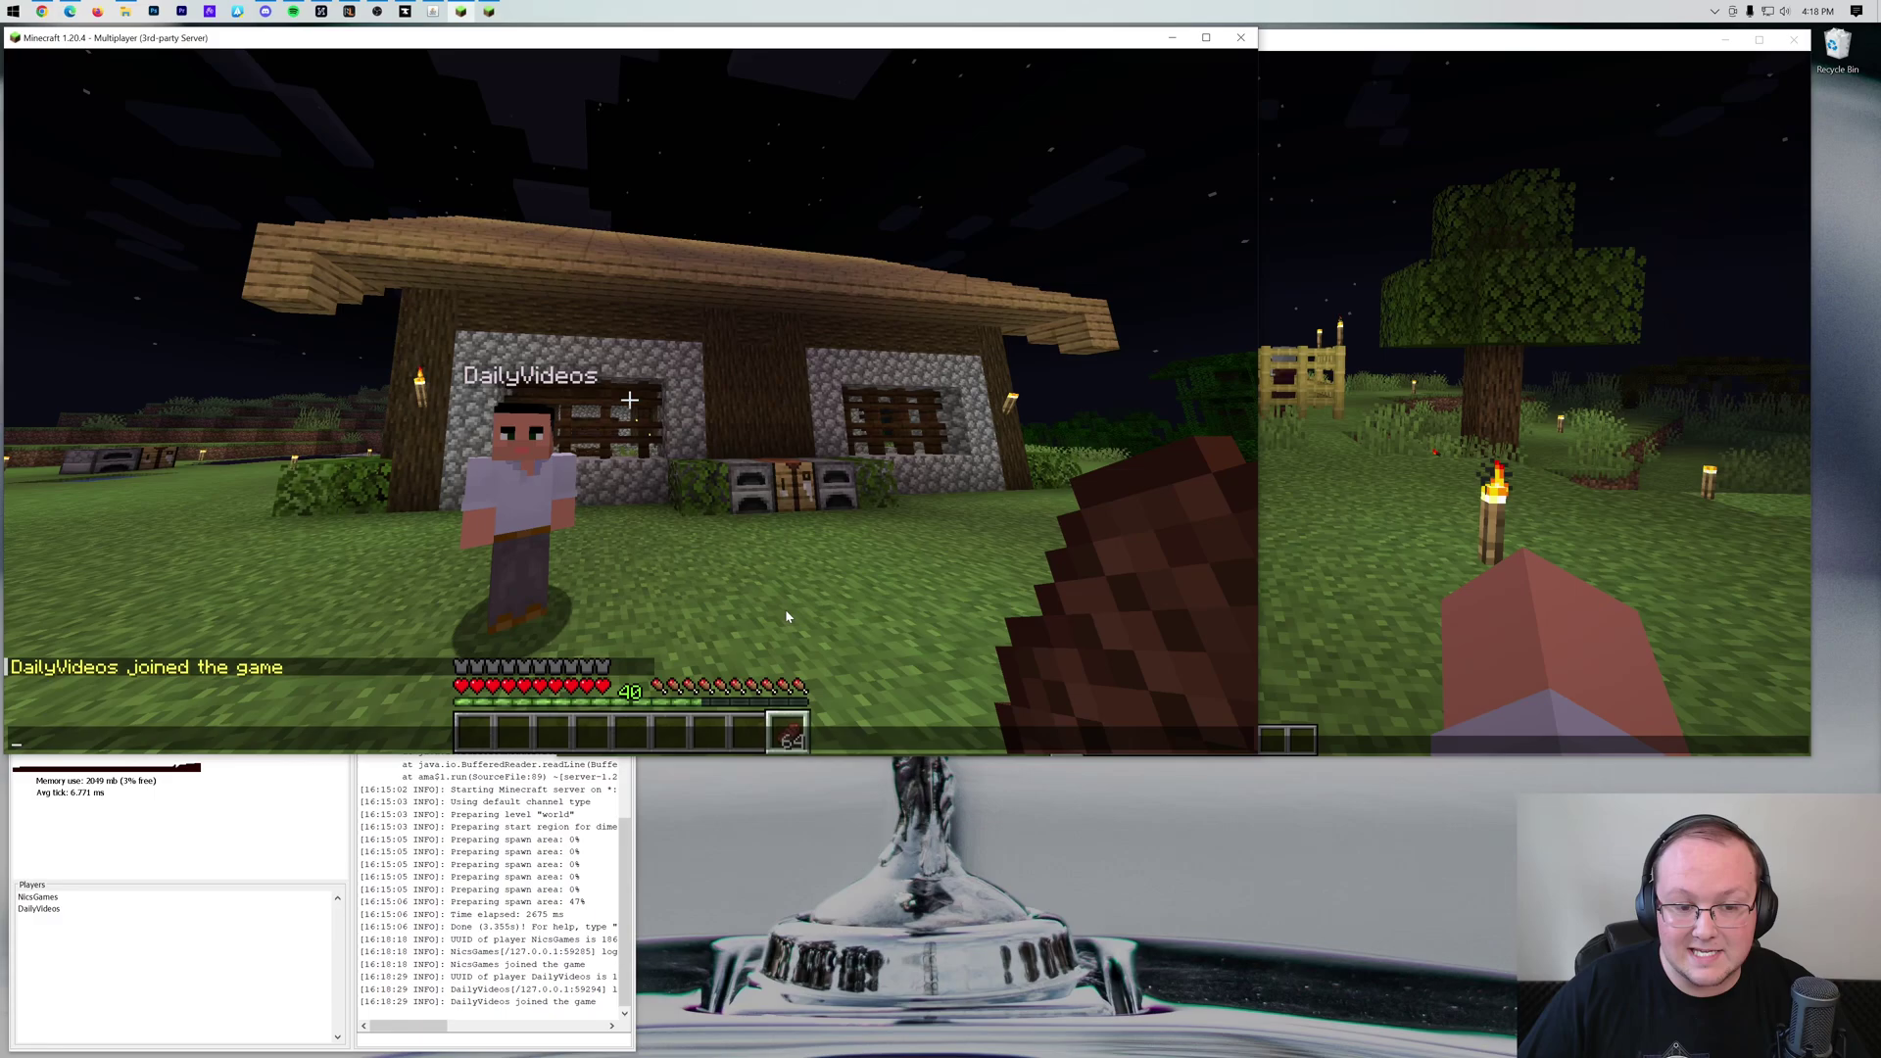
pyautogui.hotkey('alt', 'Tab')
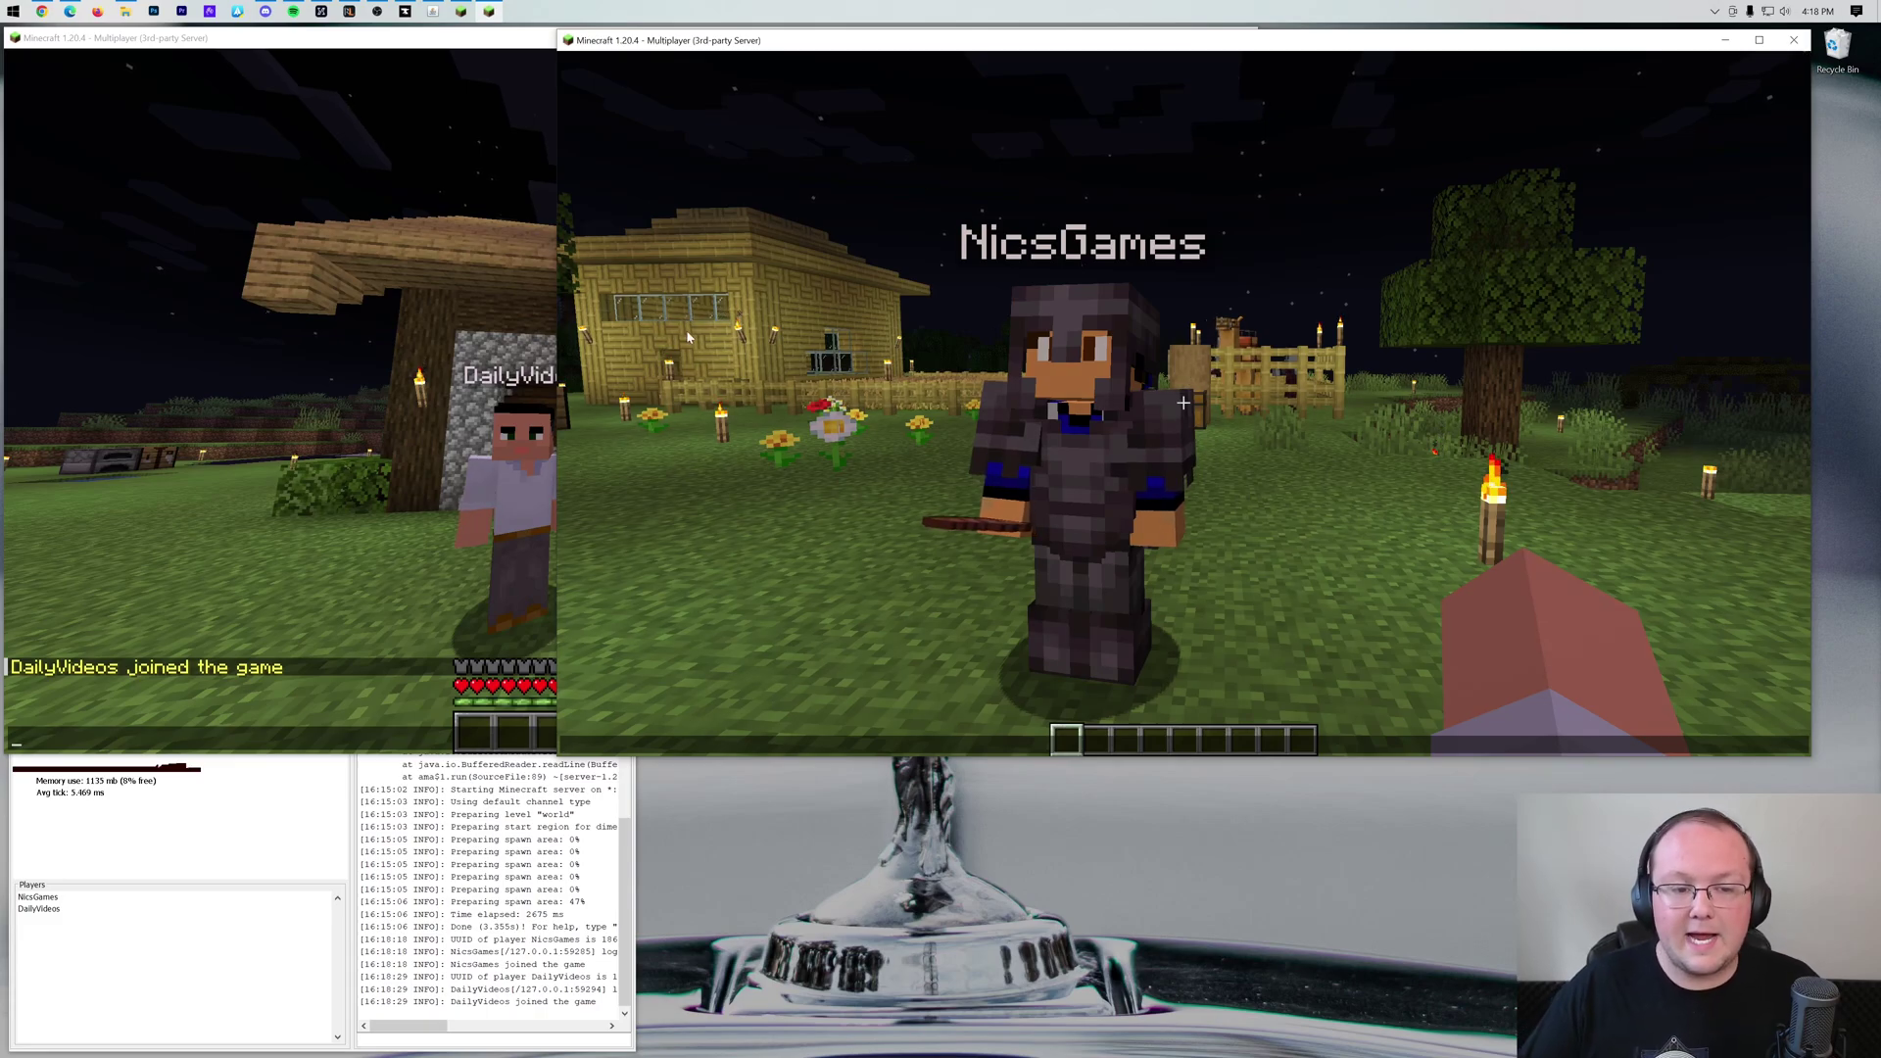
pyautogui.click(456, 298)
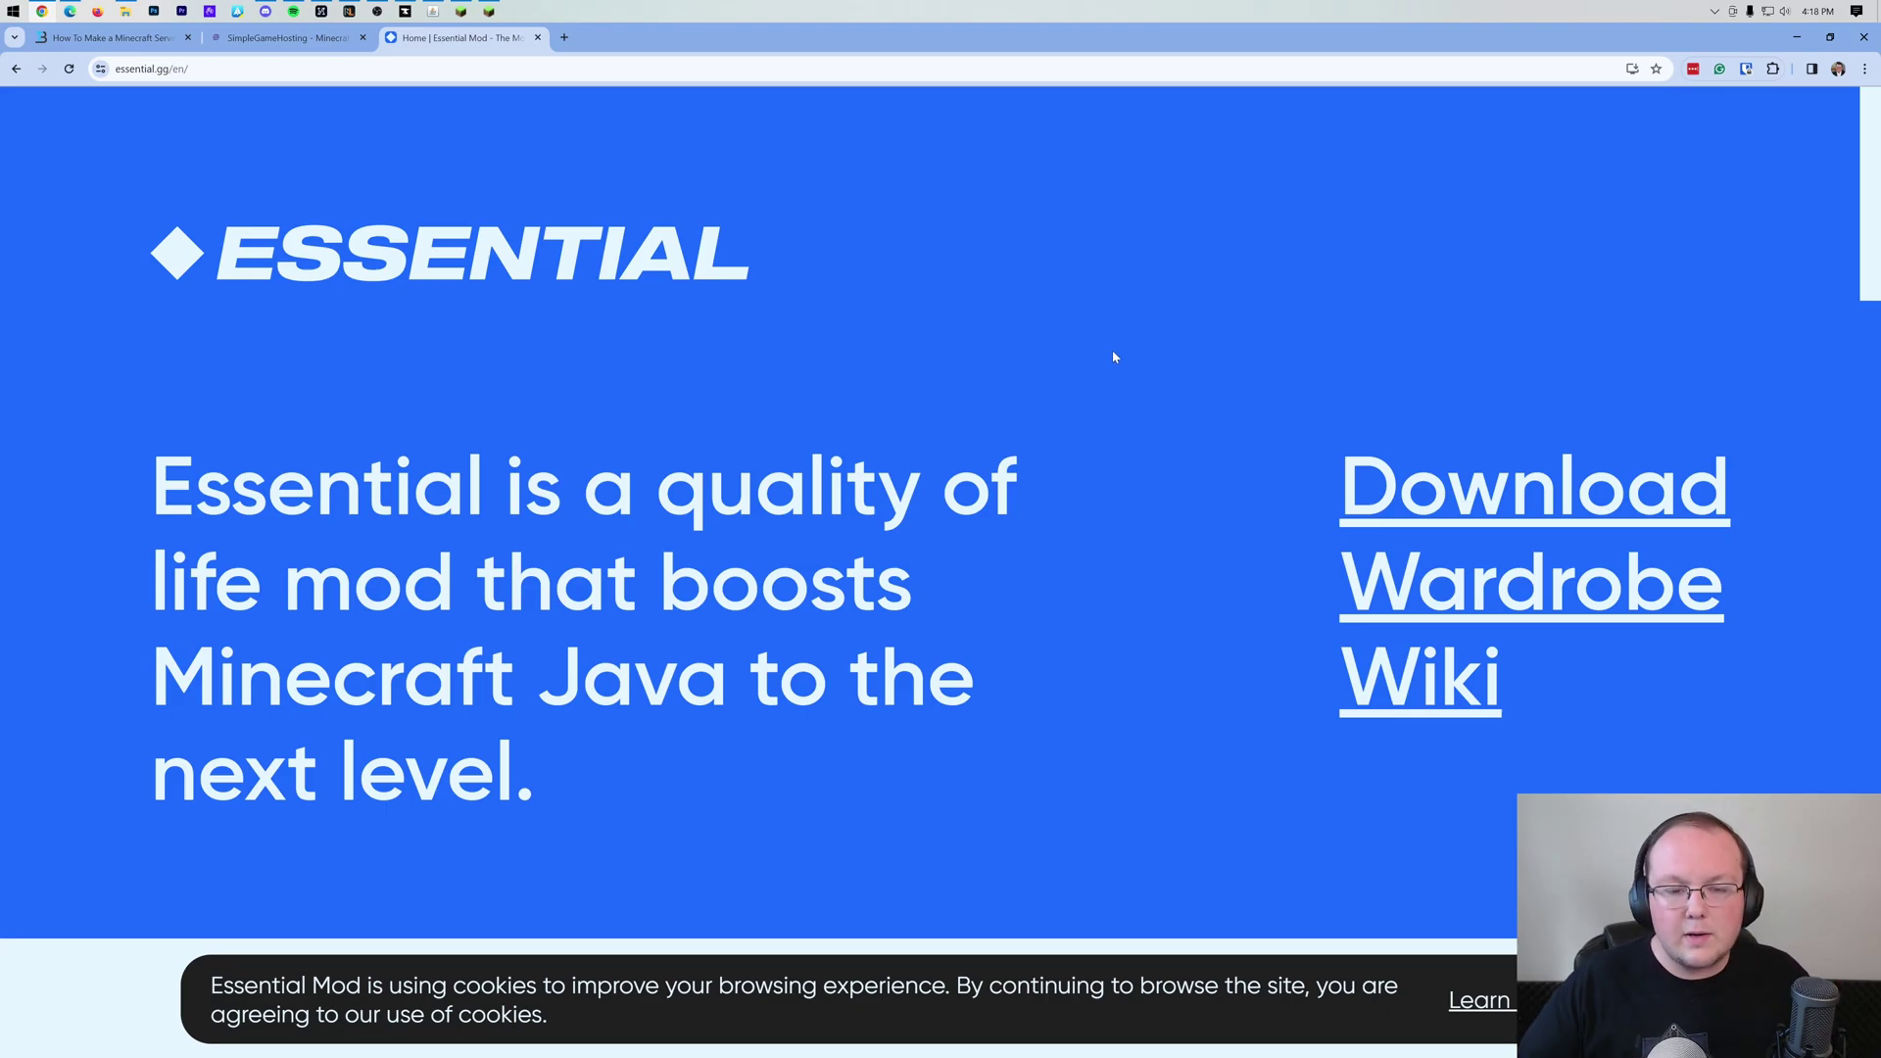
# Skim the Essential mod home page in the browser, return to its beginning and minimize the browser window
pyautogui.scroll(-3, 997, 352)
pyautogui.scroll(-2, 992, 356)
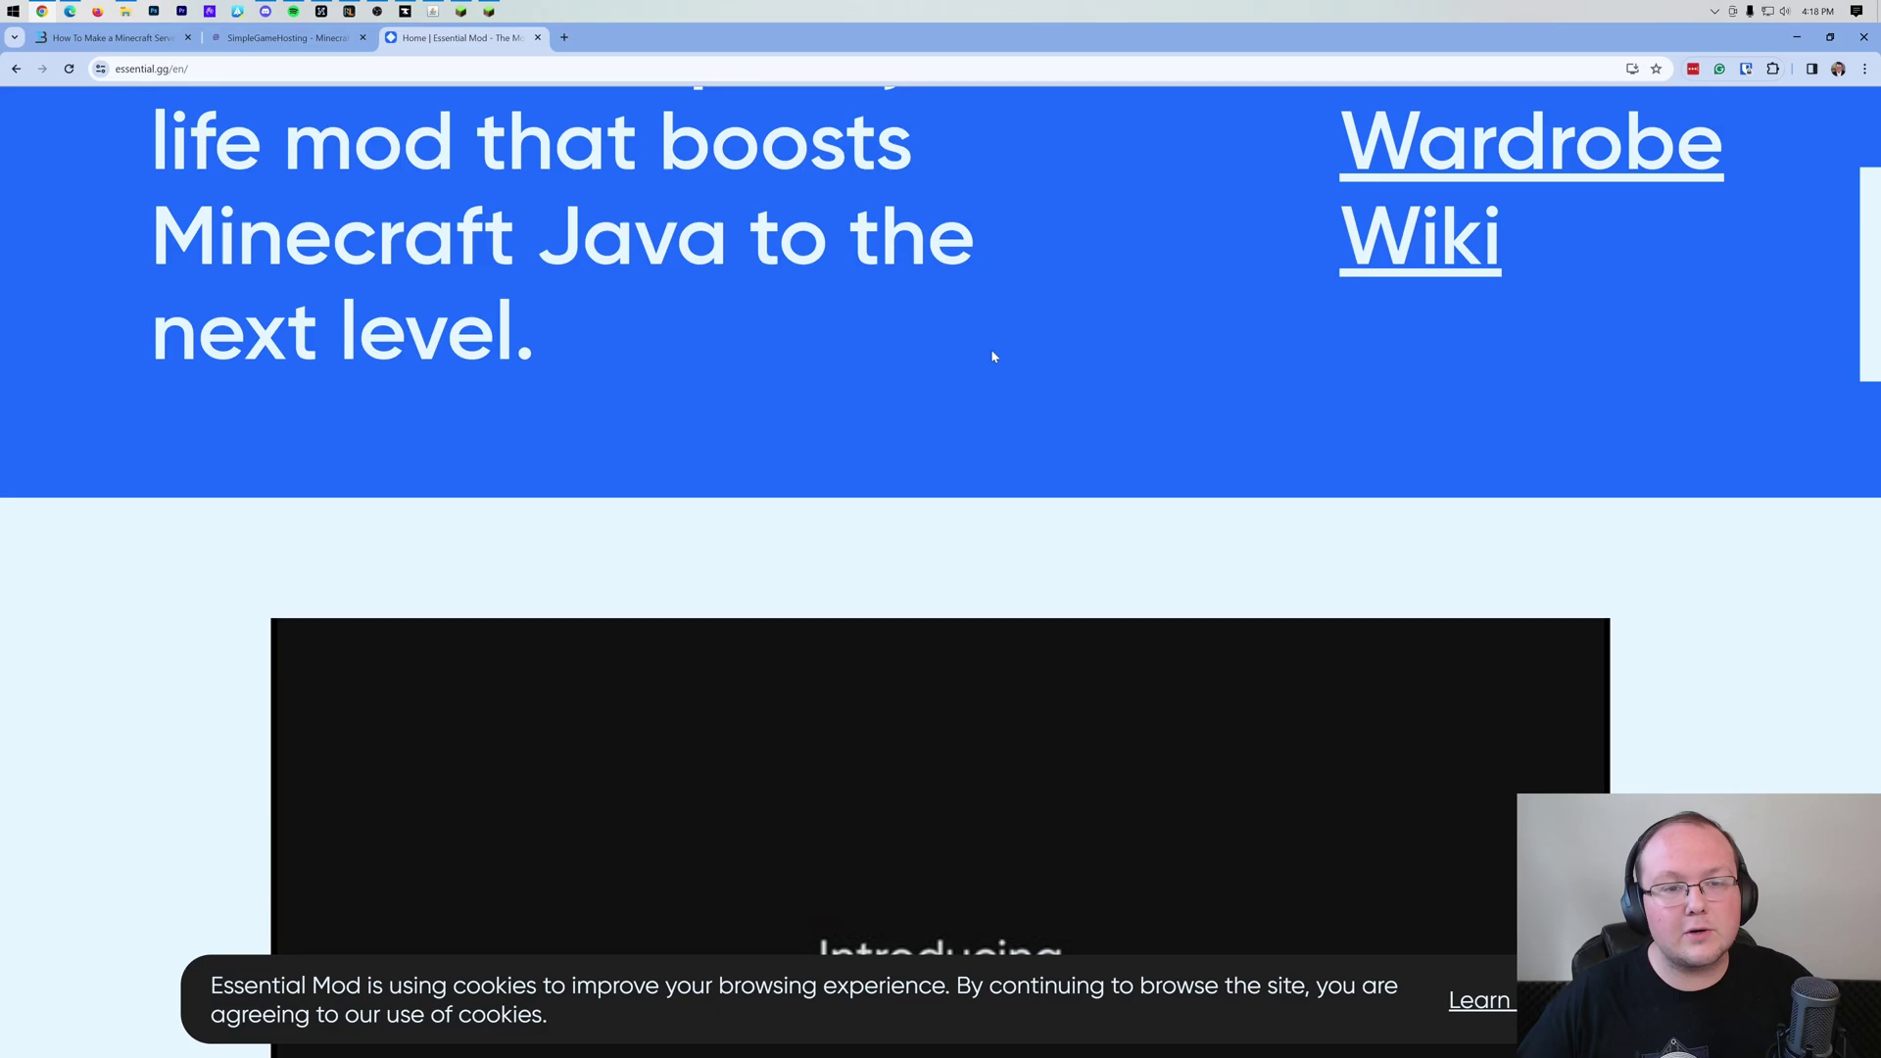
pyautogui.scroll(5, 992, 356)
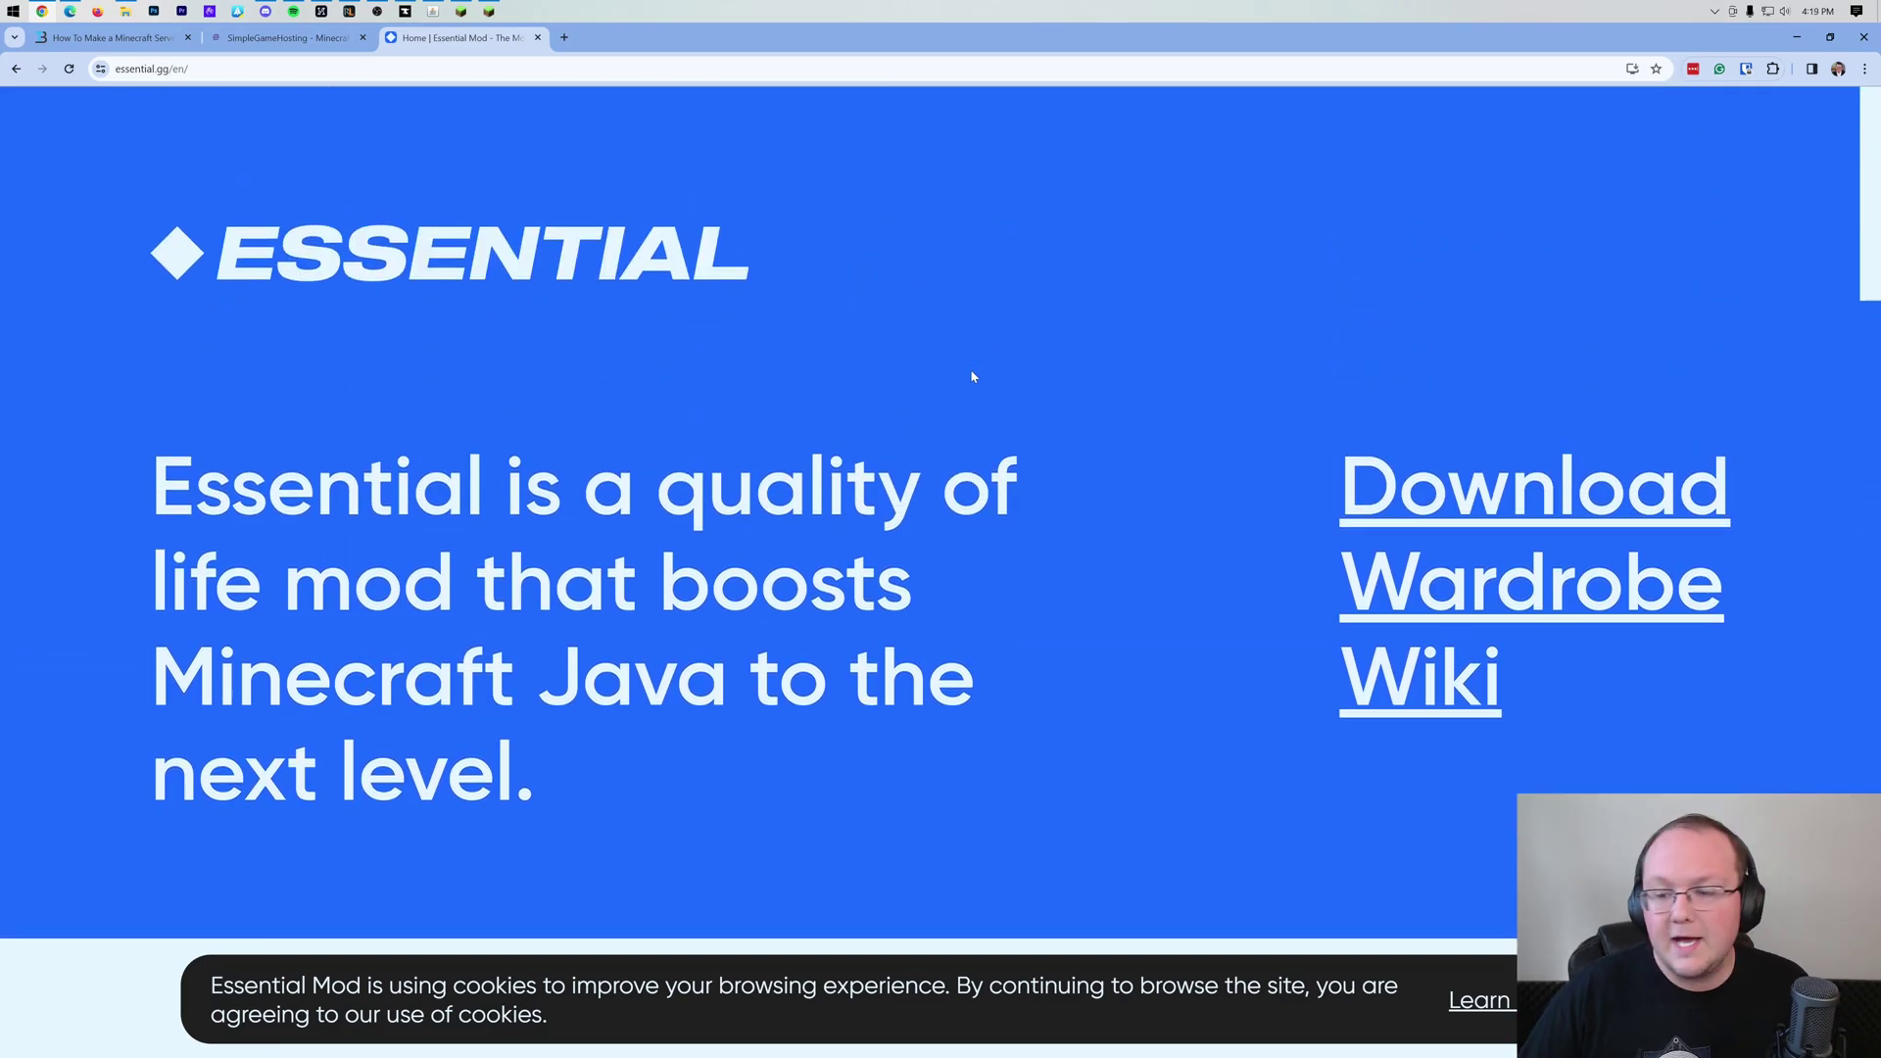
pyautogui.scroll(-15, 972, 376)
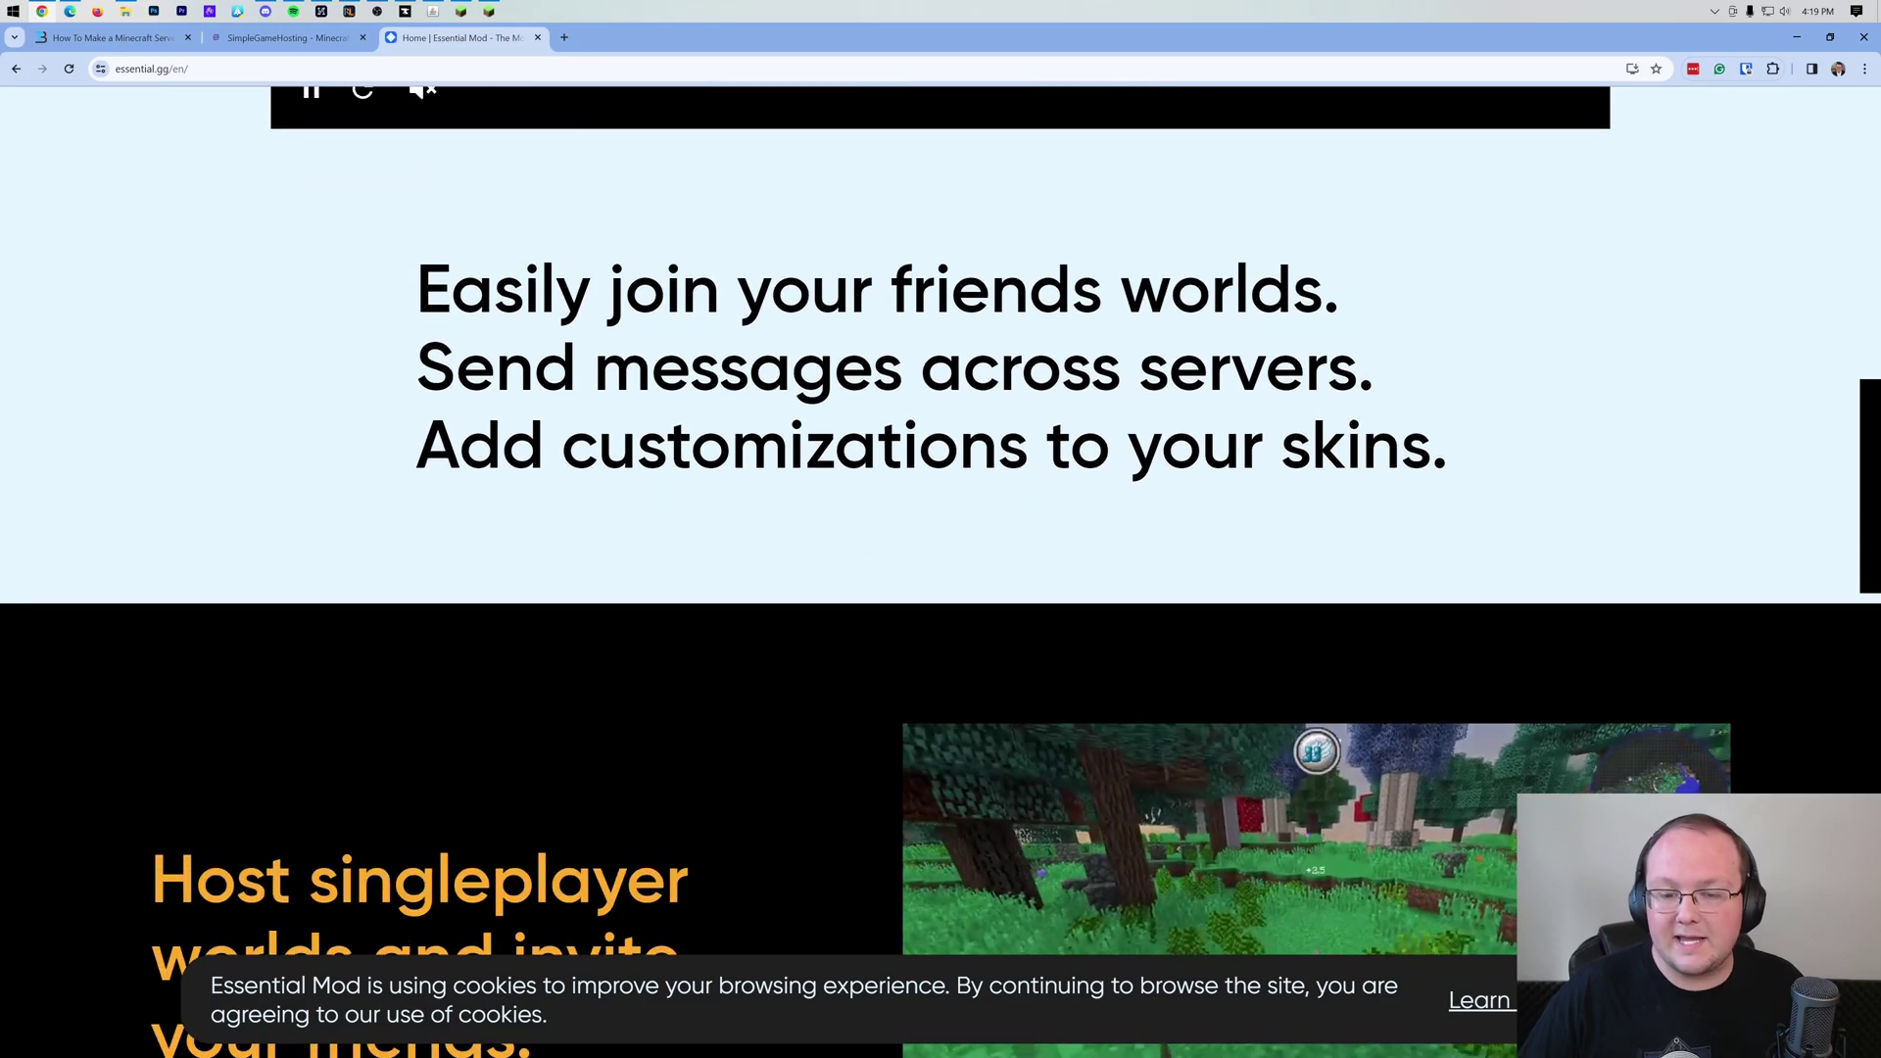
pyautogui.scroll(15, 1120, 363)
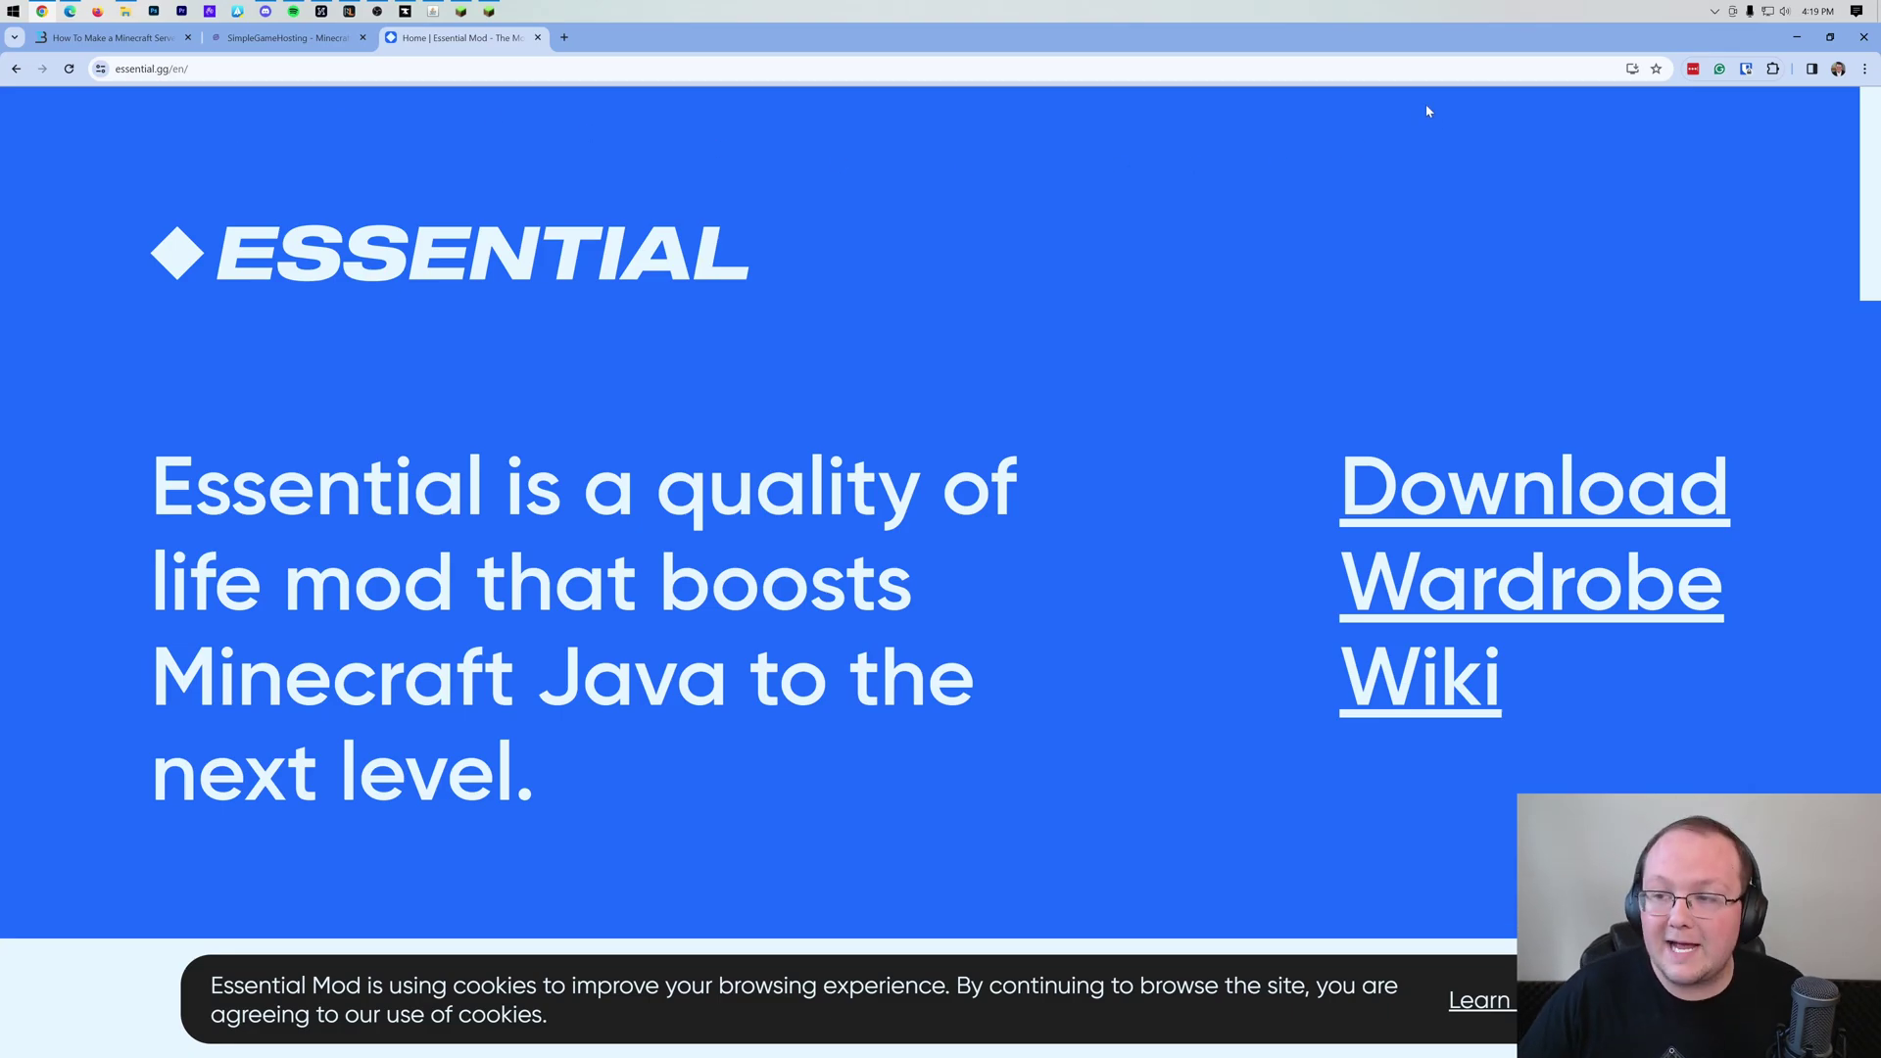
pyautogui.click(1791, 37)
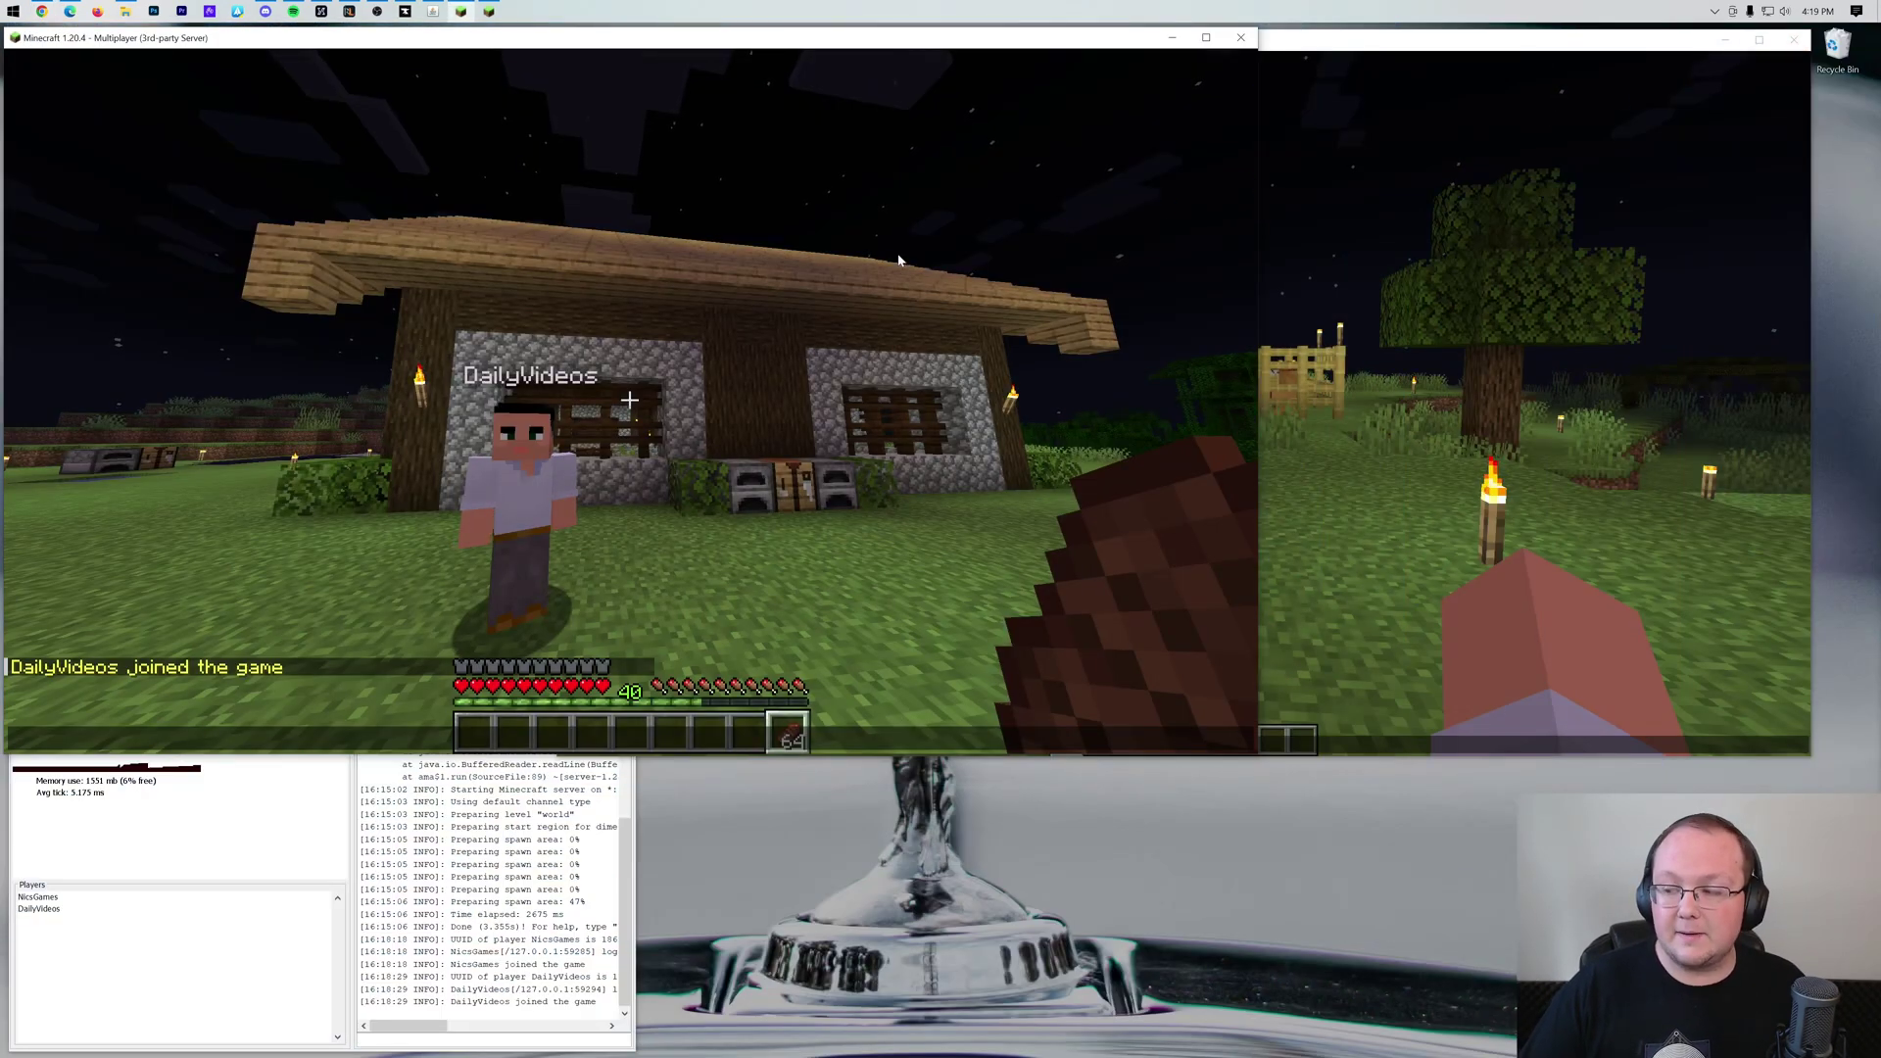